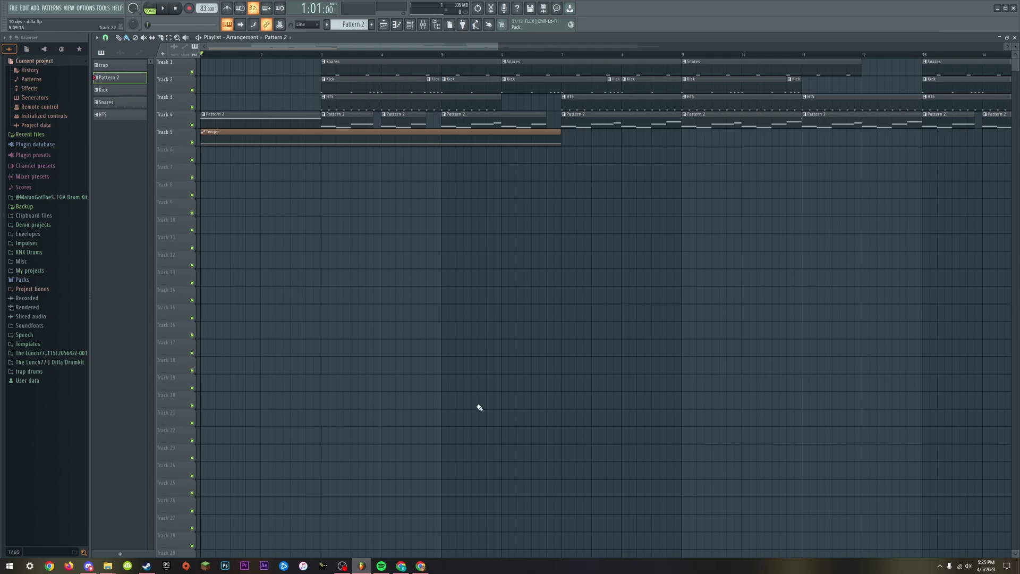
- Open the first Dexter Wansel Rhodes Piano audio clip from the project's picker and load its sample into the Edison audio editor
click(410, 24)
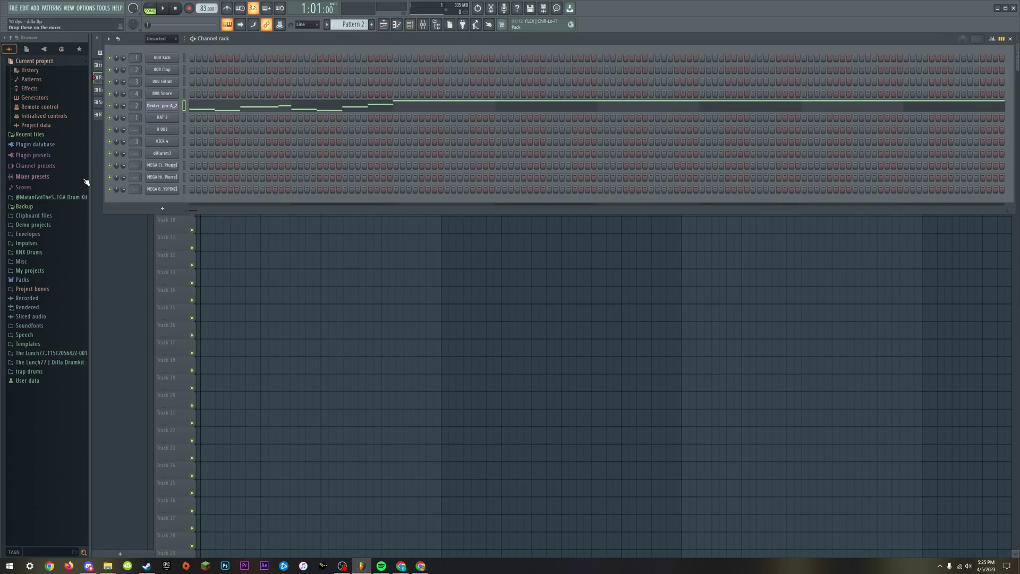
key(F6)
click(120, 54)
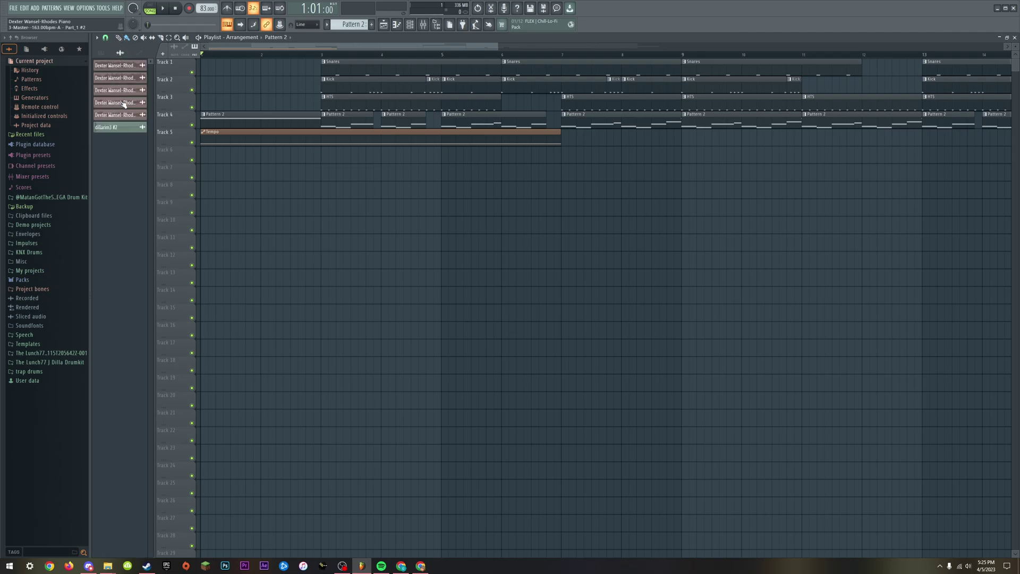
click(129, 69)
right_click(221, 234)
click(256, 269)
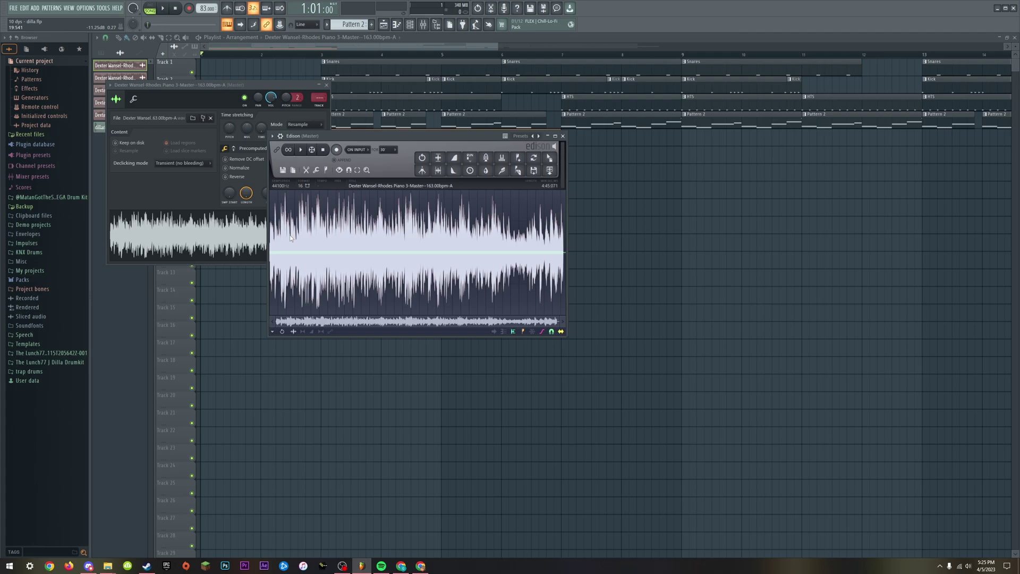
- Switch to Chrome, open YouTube in a new tab and search for "tracklib"
click(420, 566)
click(473, 7)
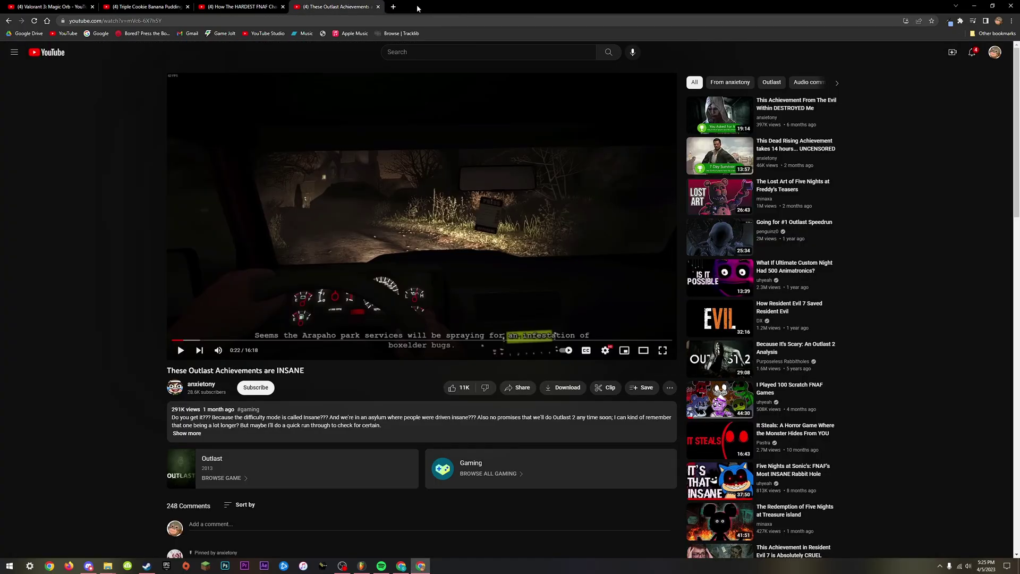
click(393, 6)
click(65, 33)
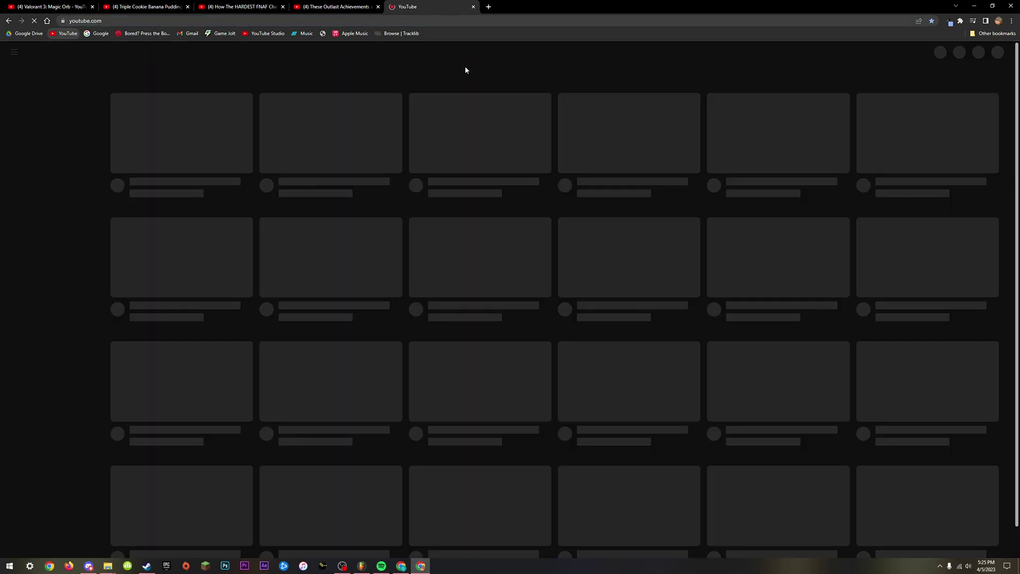
click(476, 56)
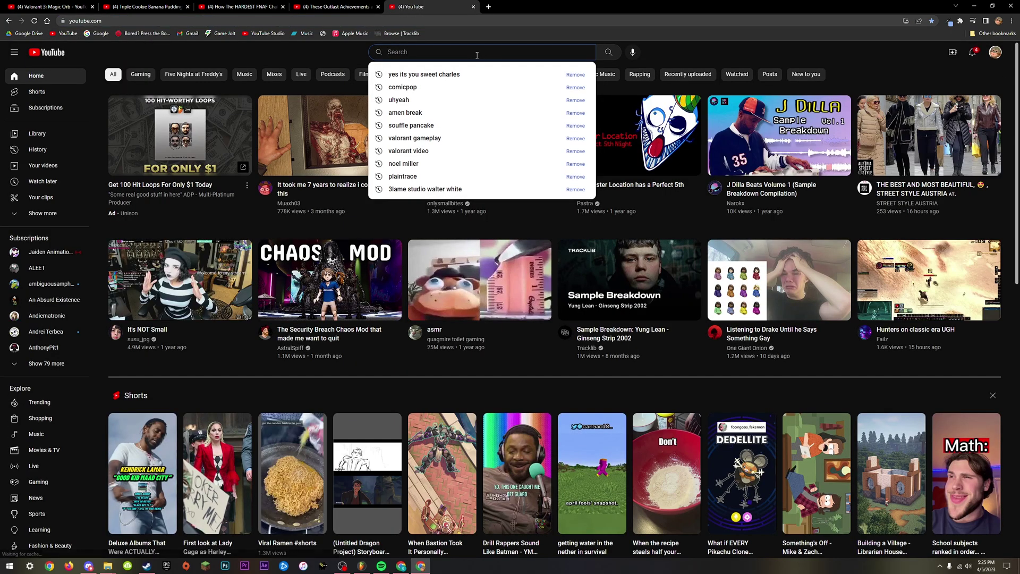
text(tracklib)
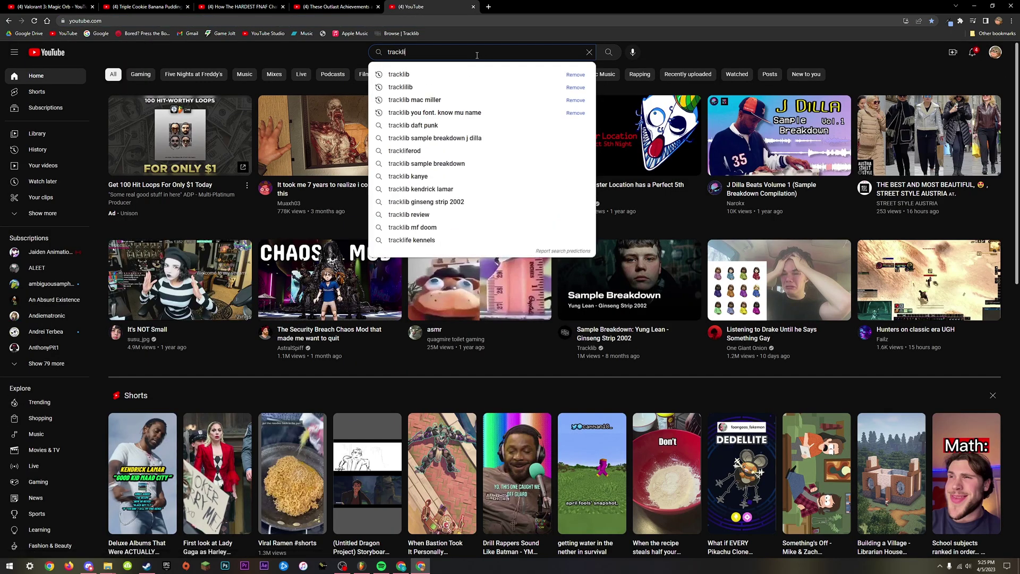
key(Return)
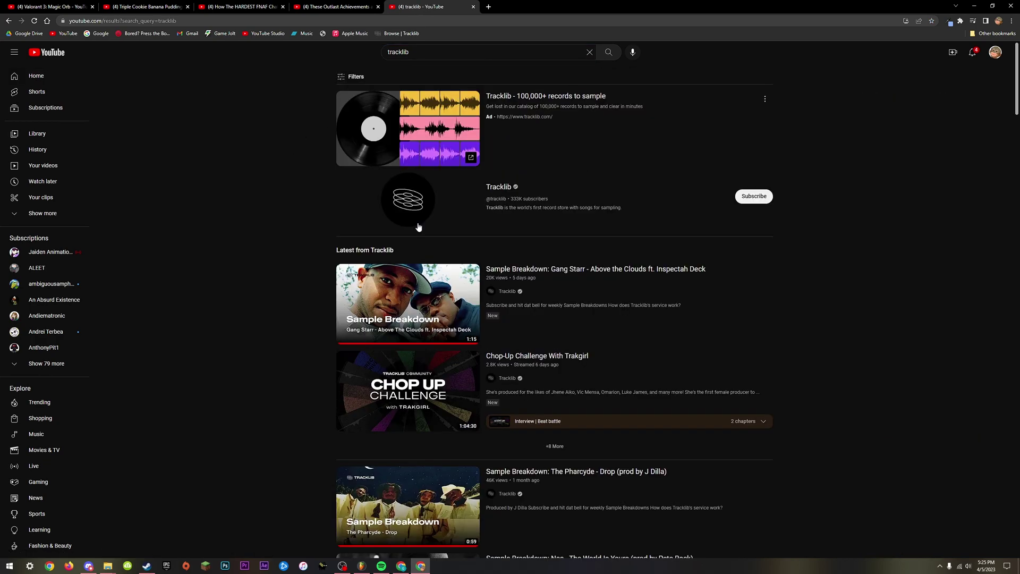
- Open the Gang Starr "Above the Clouds" sample breakdown video, skip ahead to The Black Astronaut sample and pause it
click(384, 307)
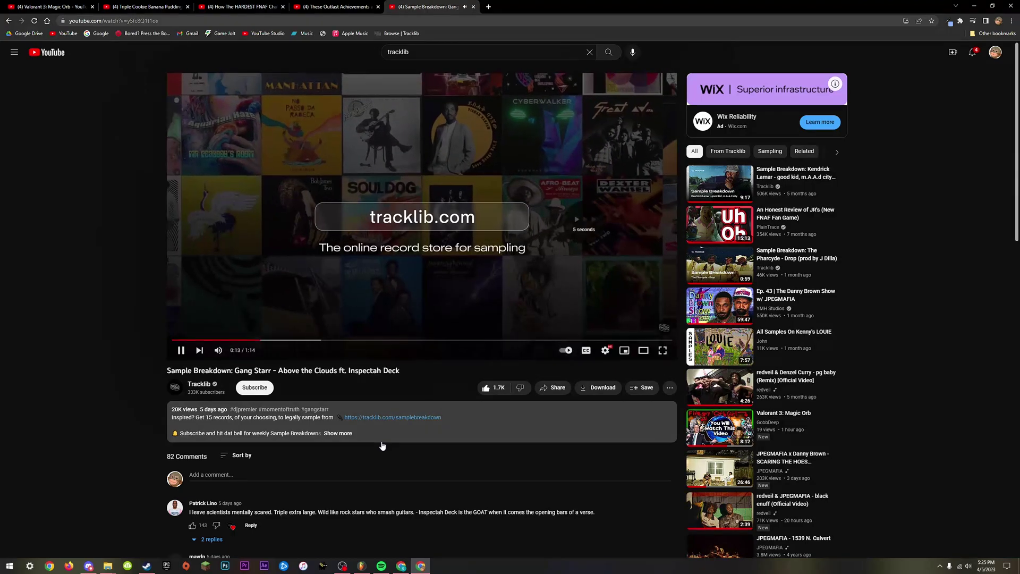
key(Right)
key(Right)
key(Right)
key(Right)
key(Right)
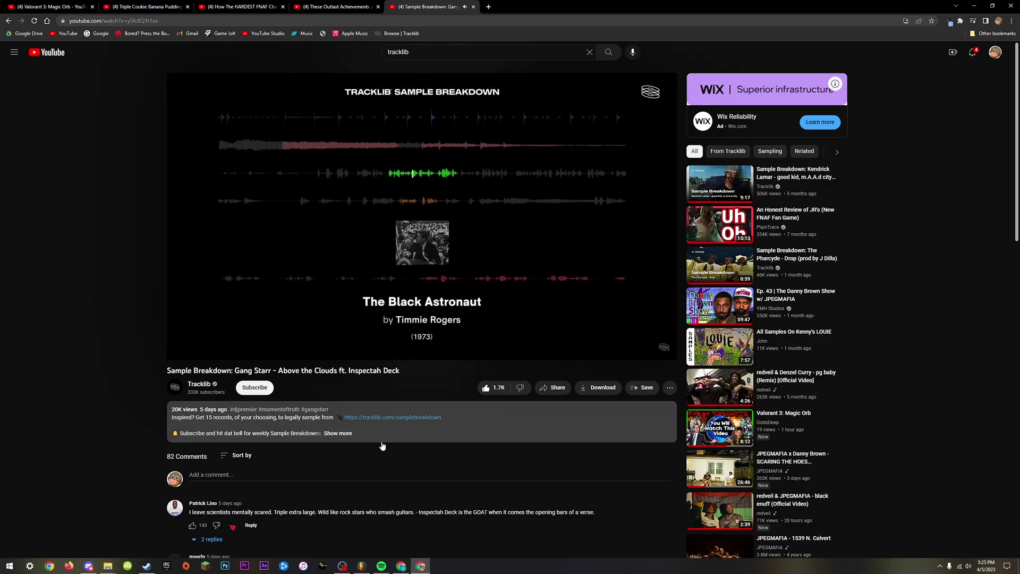
click(343, 244)
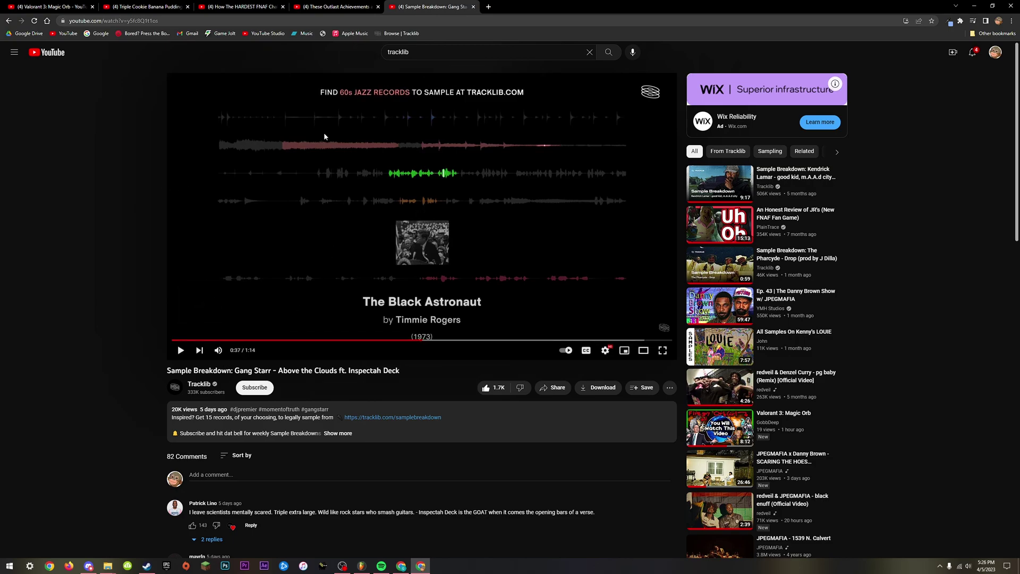
- Open the subscribed Narokx channel page and point out the channel's name
click(53, 52)
click(37, 403)
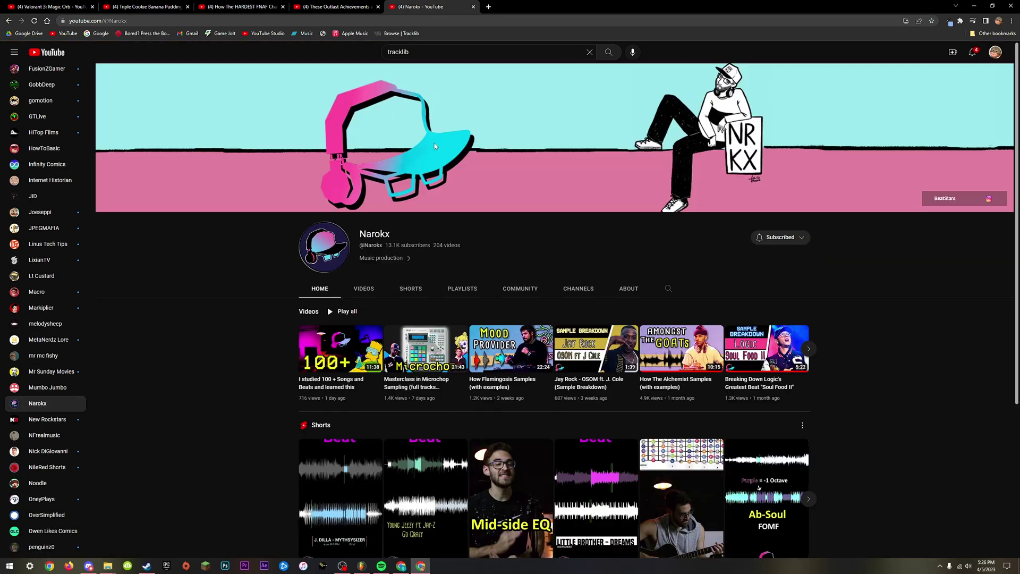
drag(386, 234, 360, 236)
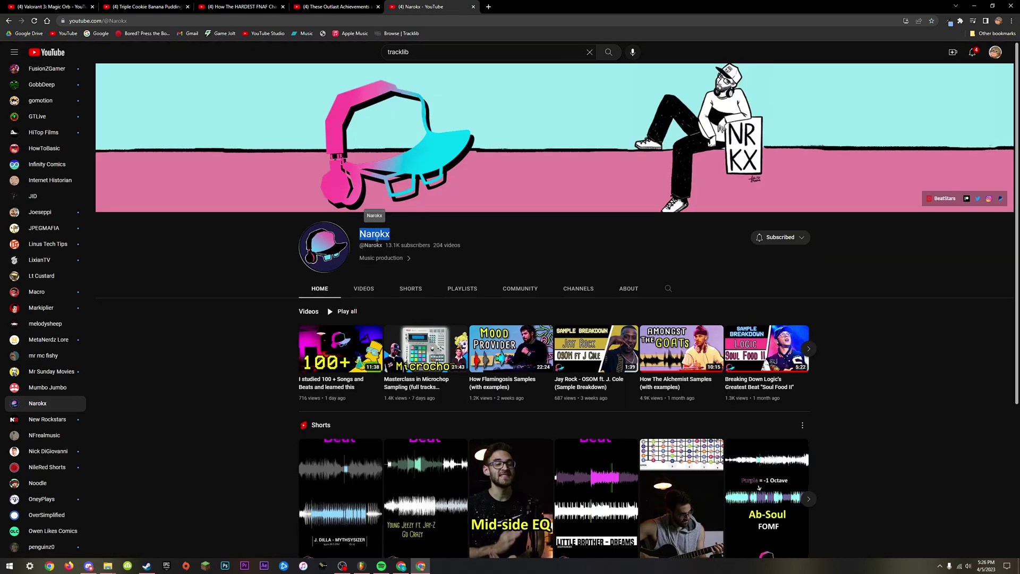
click(376, 237)
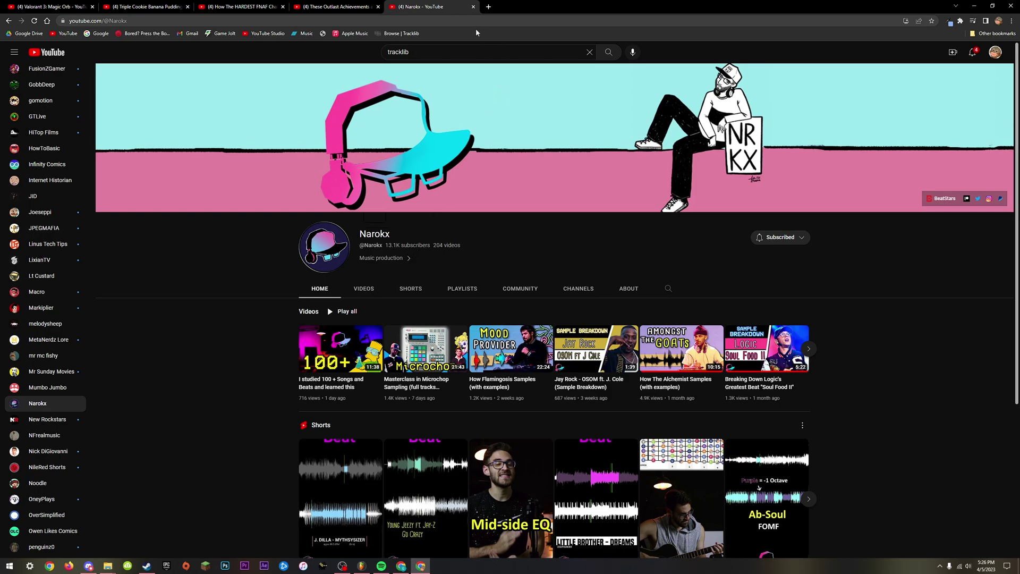
- Go to the Tracklib site and open the library's Favorites page
click(398, 33)
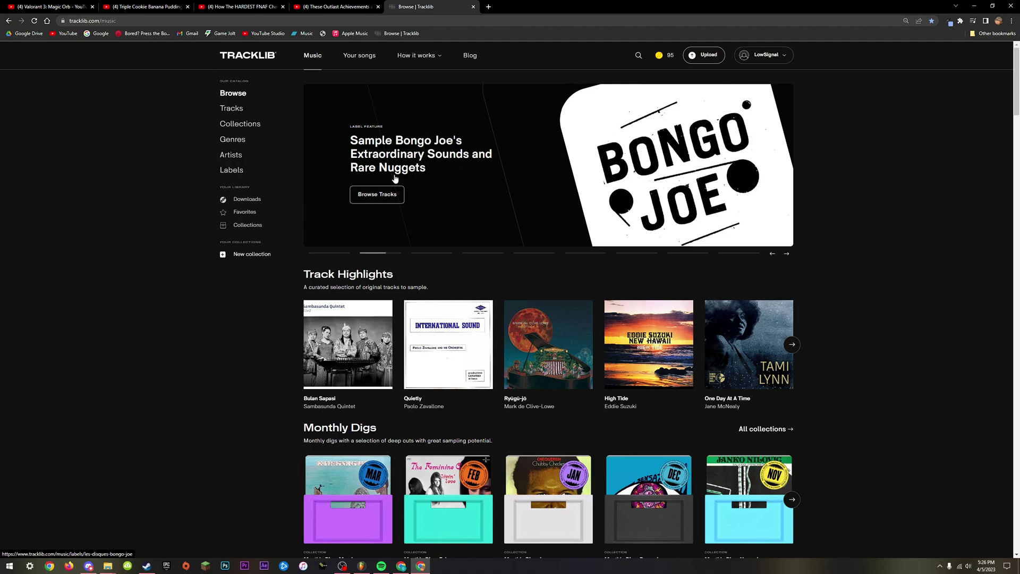
click(251, 226)
click(246, 212)
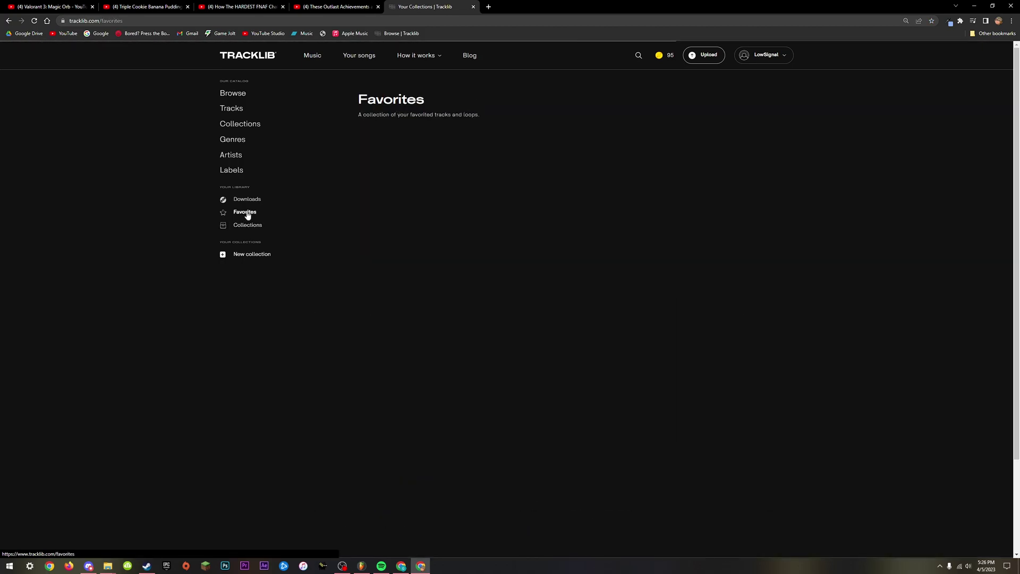
- Return to FL Studio, inspect the full Rhodes piano sample in Edison, and close Edison and the clip's settings window
click(361, 565)
scroll(285, 241, up, 2)
scroll(285, 240, up, 4)
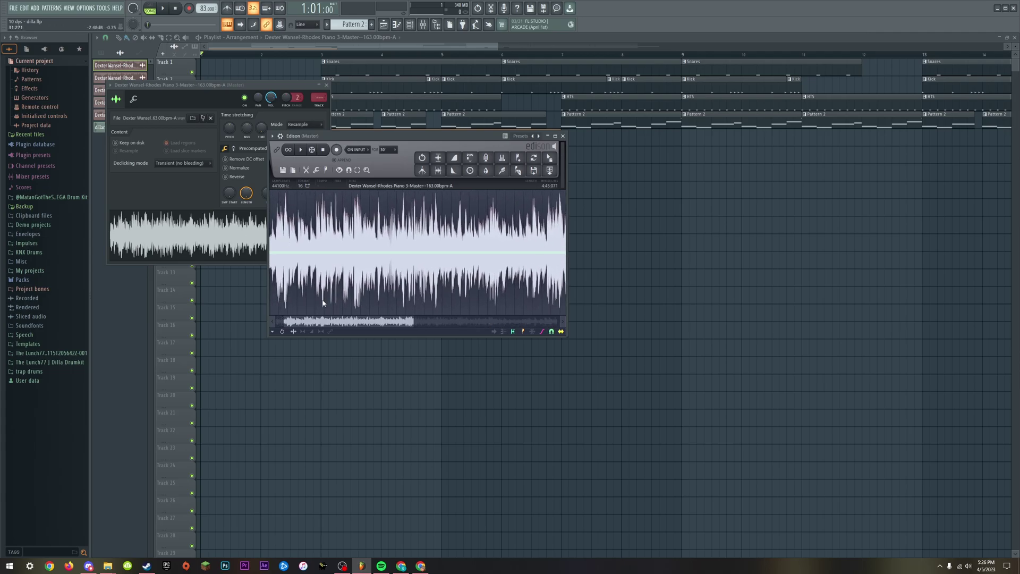
key(space)
scroll(284, 295, up, 3)
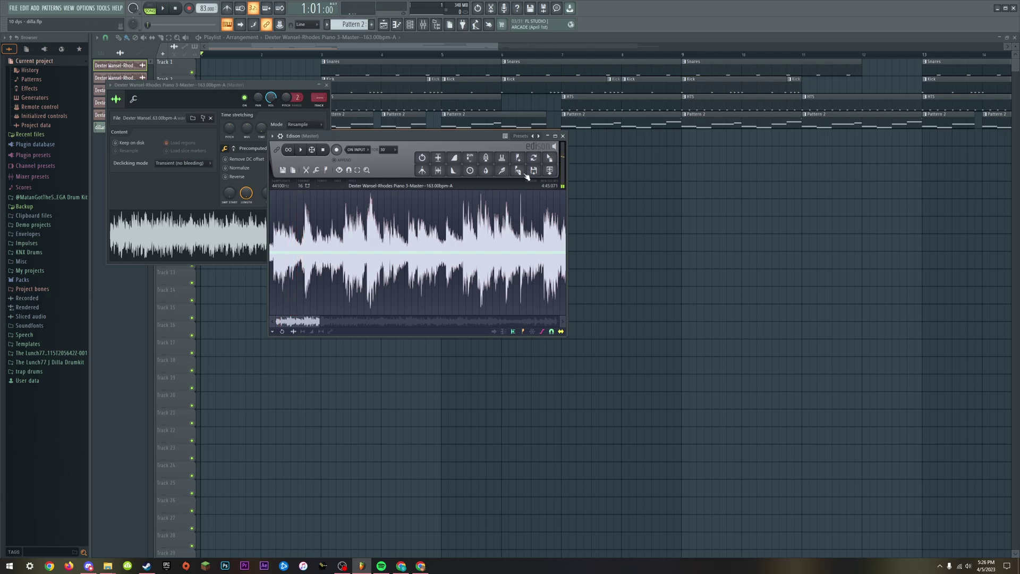
click(563, 136)
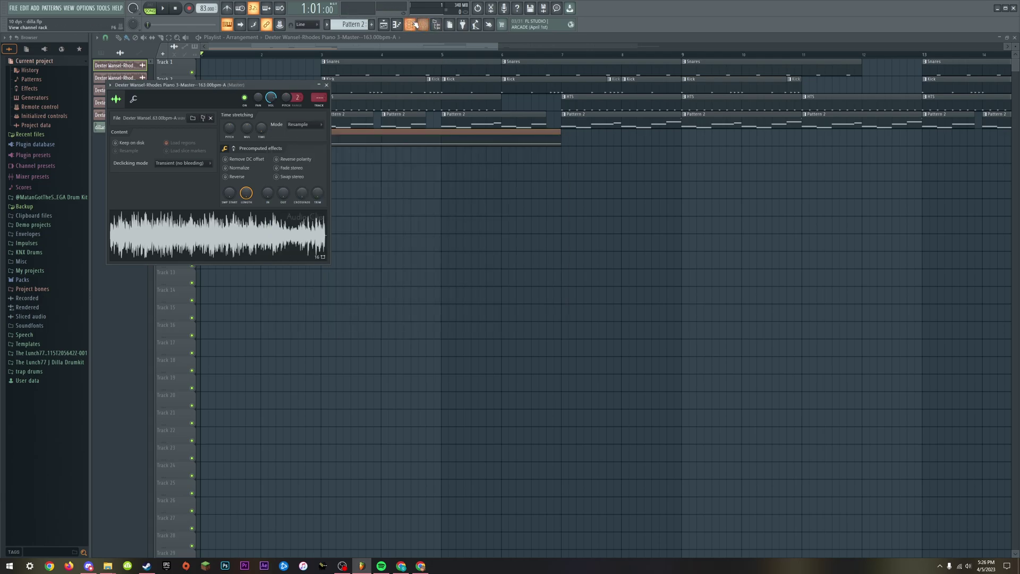
click(327, 86)
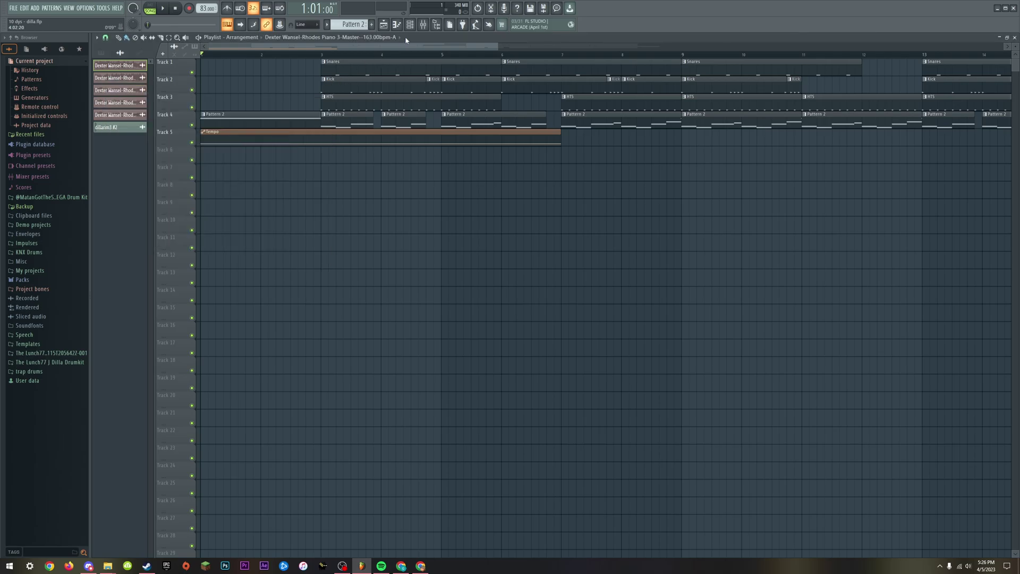
- View the settings of the second, reversed Dexter Wansel audio clip and close its window
click(410, 24)
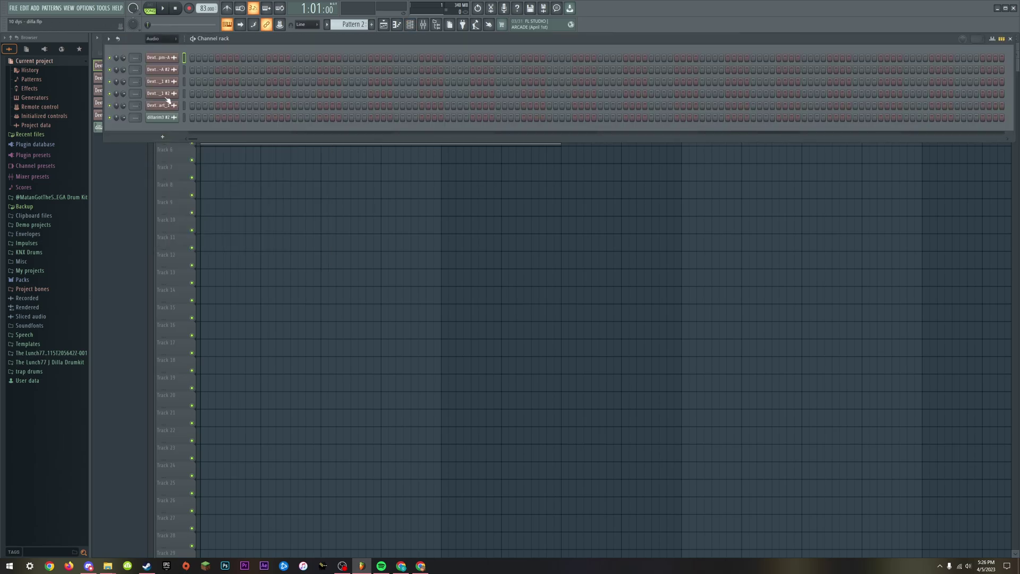
click(133, 196)
click(114, 77)
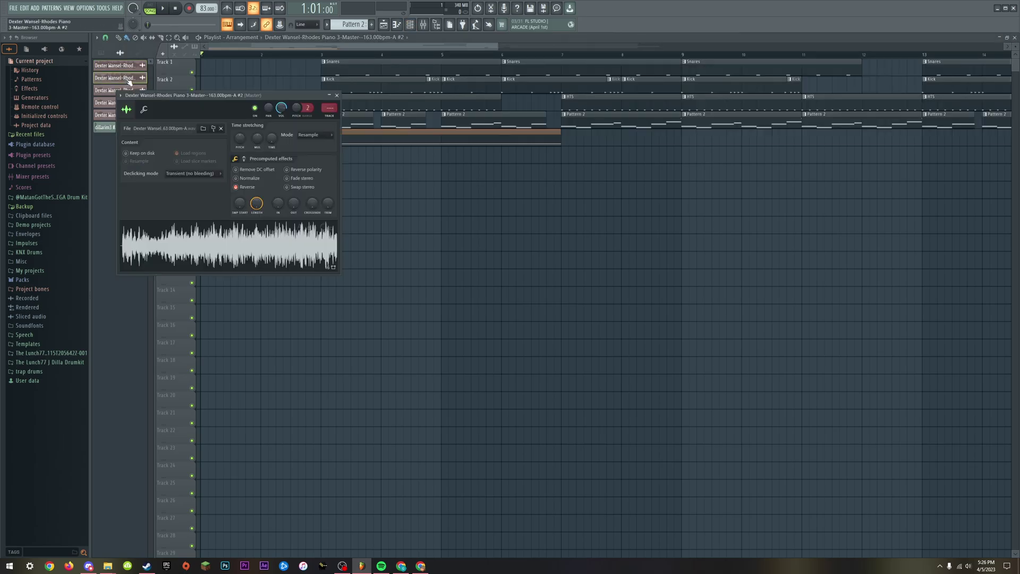
click(337, 95)
- Set the channel rack to show all channels and open the Dexter Wansel Slicex channel
click(410, 24)
click(154, 39)
click(151, 47)
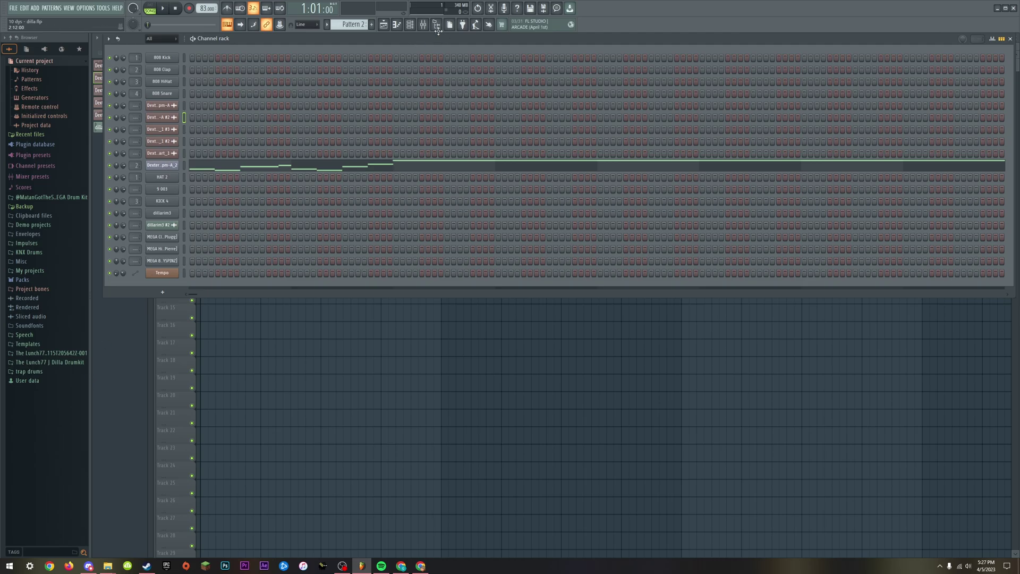
click(162, 165)
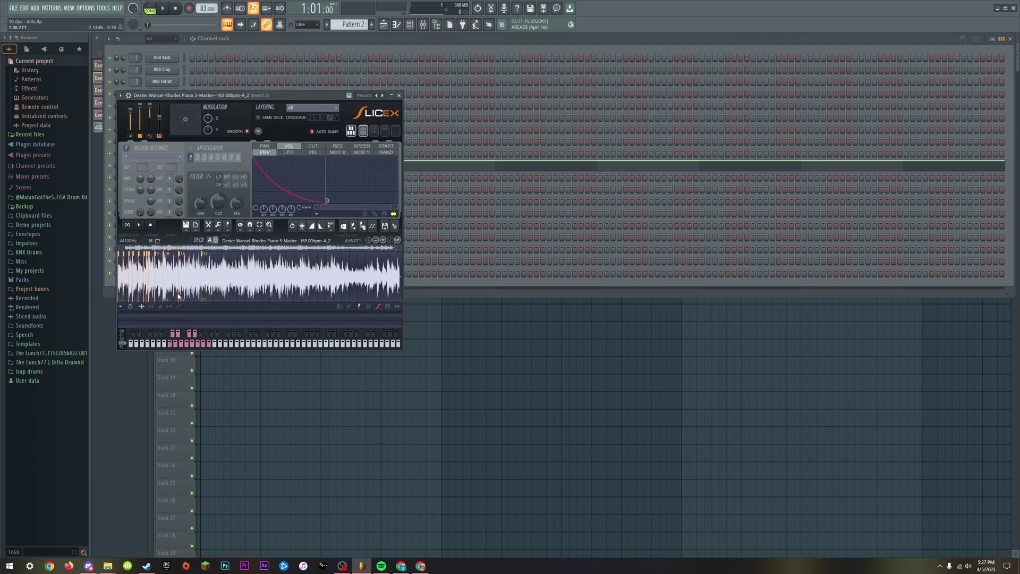
- Examine the slice markers at the start of the Slicex waveform and audition one of the slices
scroll(178, 296, up, 5)
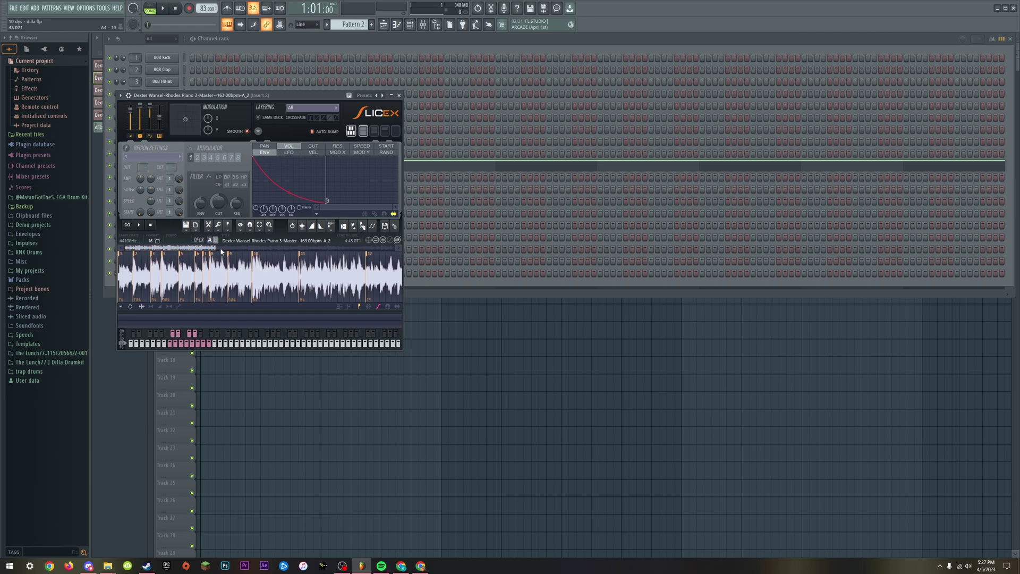
scroll(250, 284, down, 3)
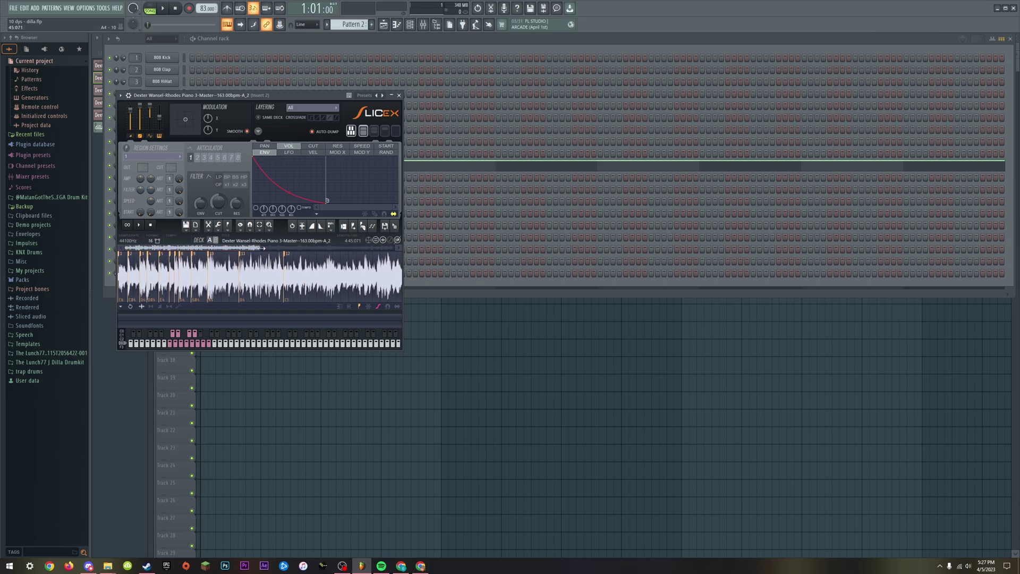
scroll(301, 291, down, 3)
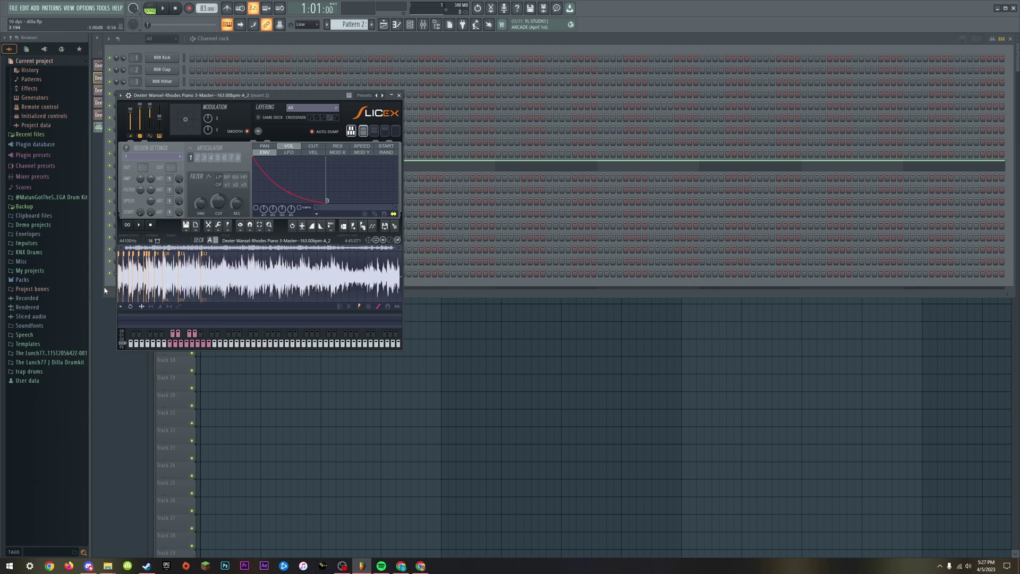
scroll(132, 297, up, 6)
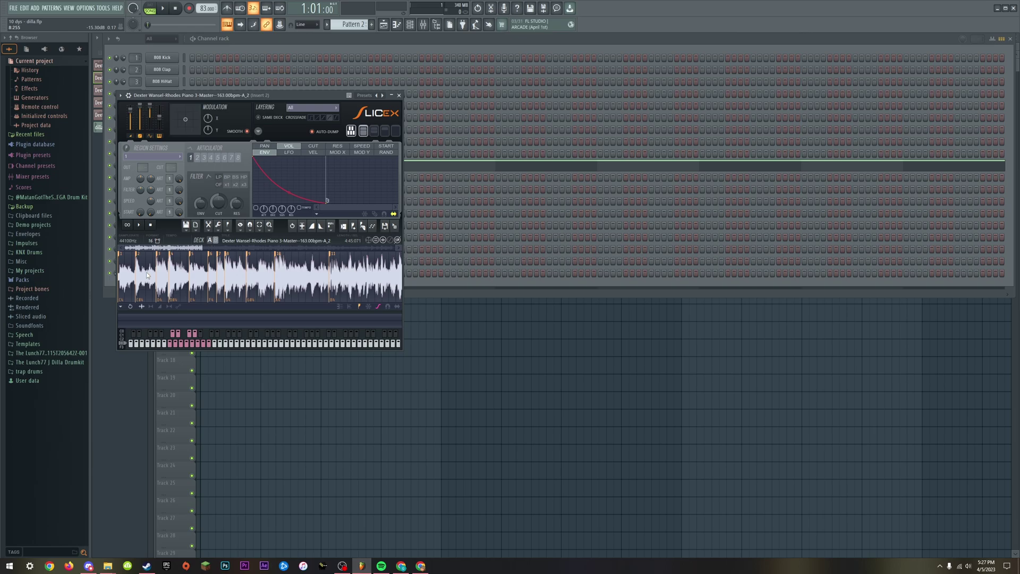
click(197, 273)
- Select the passage from about 1:39 to 1:44 in the Slicex waveform, play it and stop playback
drag(176, 247, 245, 256)
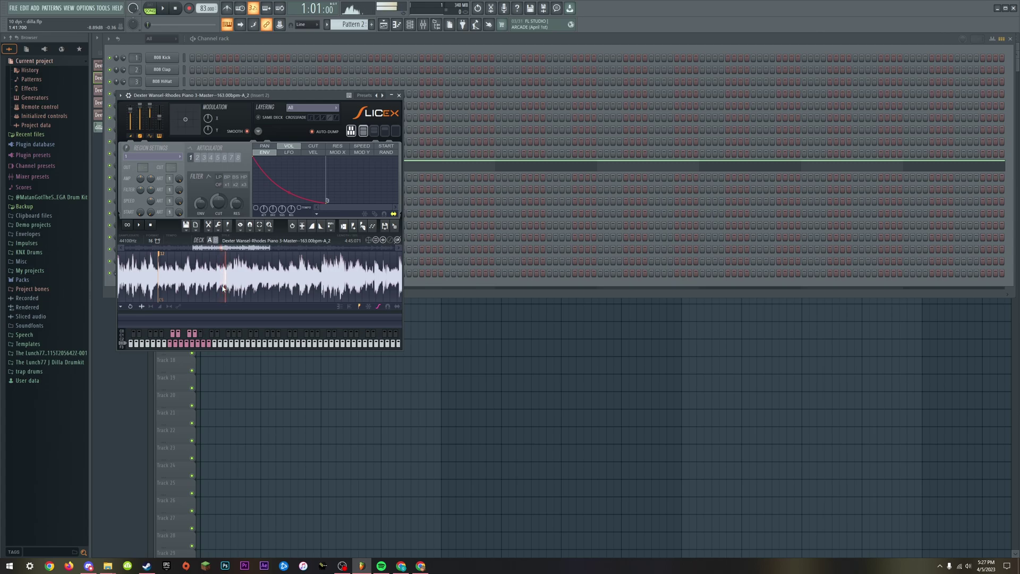
drag(216, 283, 234, 281)
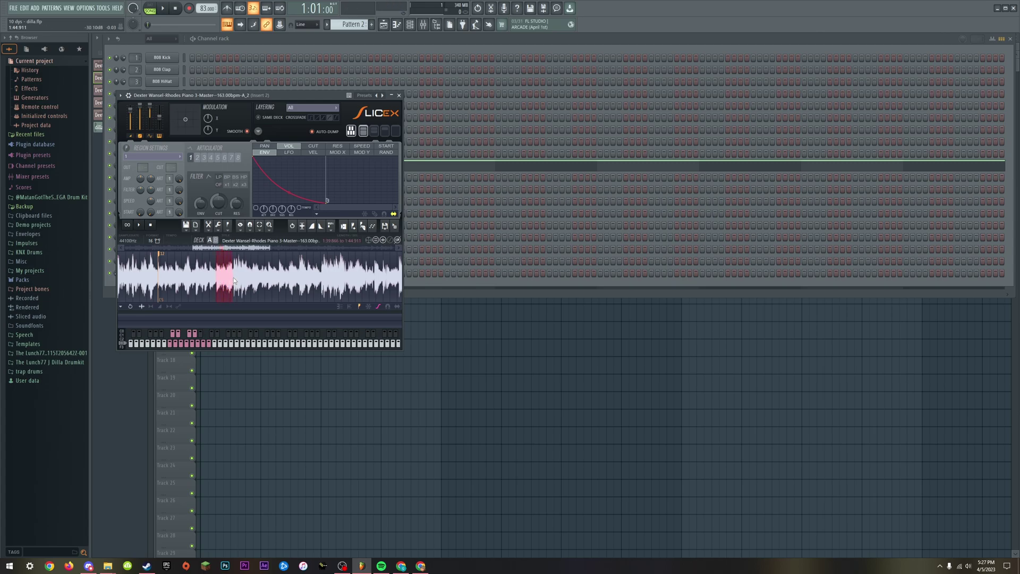
click(128, 225)
click(148, 226)
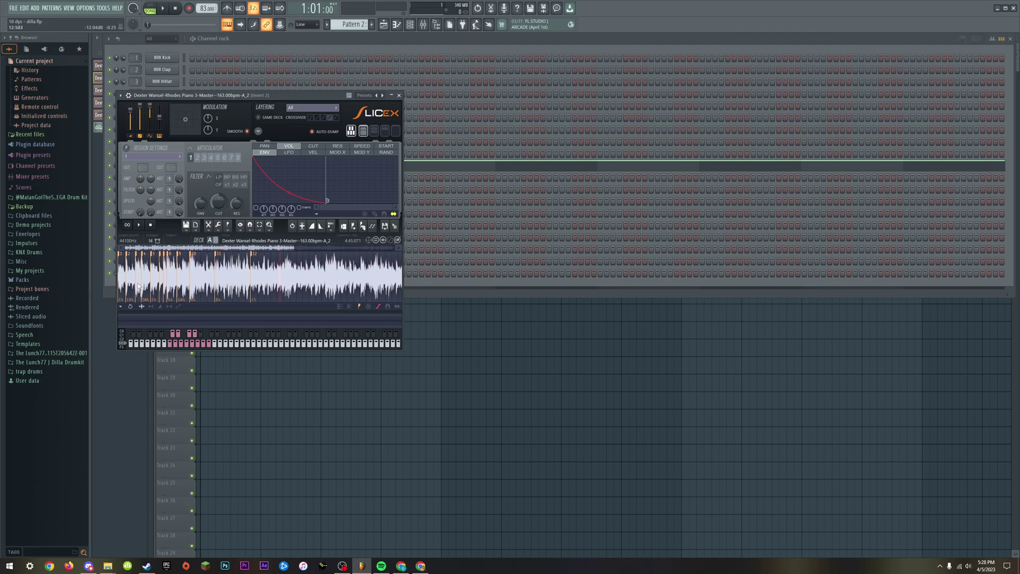
scroll(139, 286, up, 4)
scroll(195, 291, down, 2)
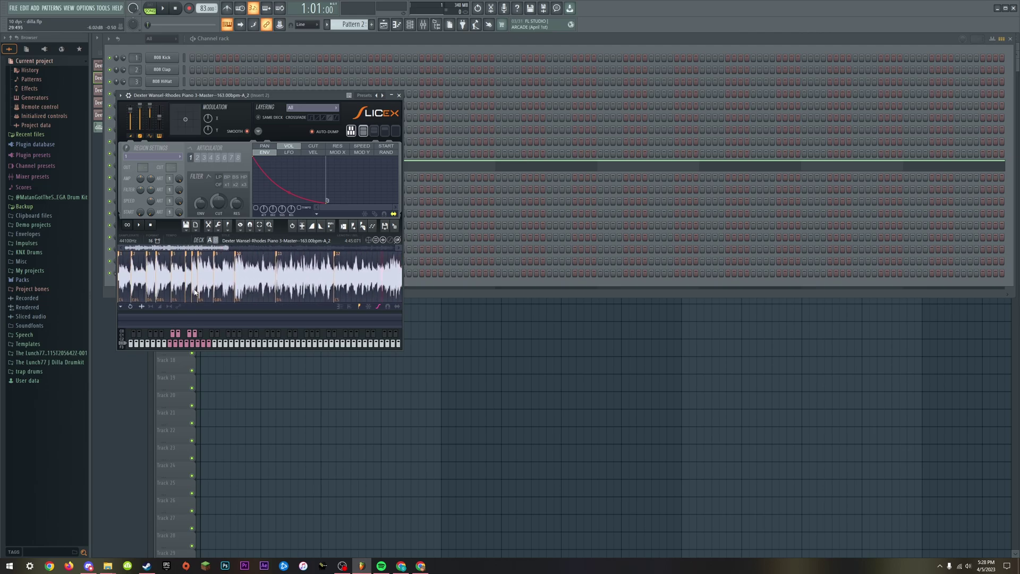
key(s)
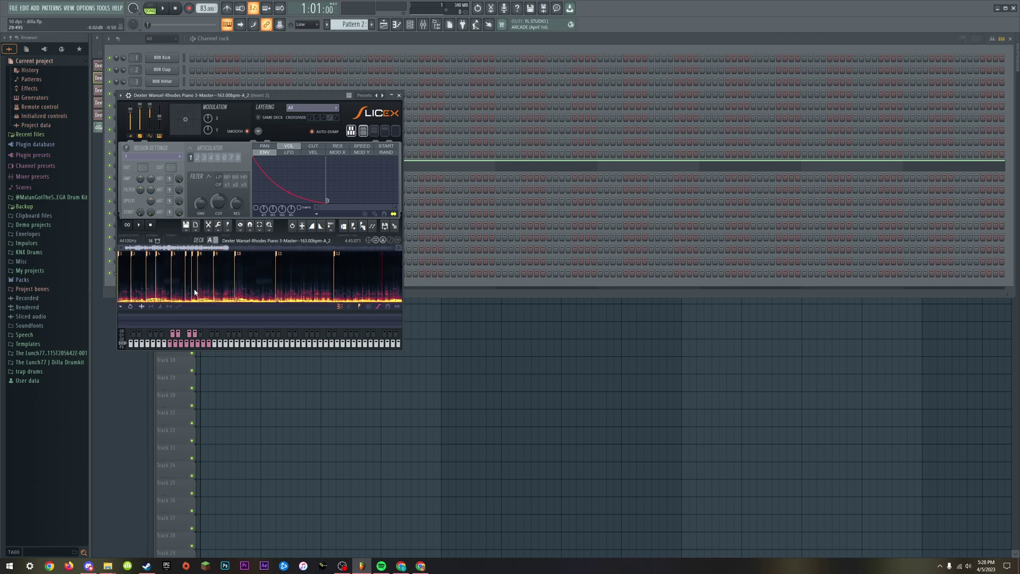
key(s)
- Open the piano roll of the Slicex channel and view how the chopped slices are sequenced in Pattern 2
key(F7)
scroll(297, 197, up, 3)
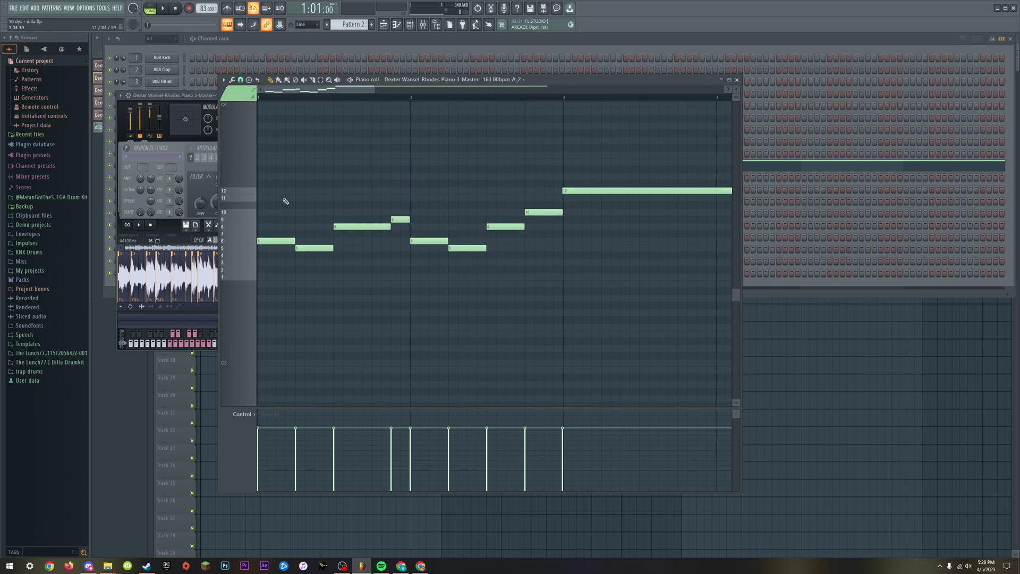
scroll(259, 307, up, 1)
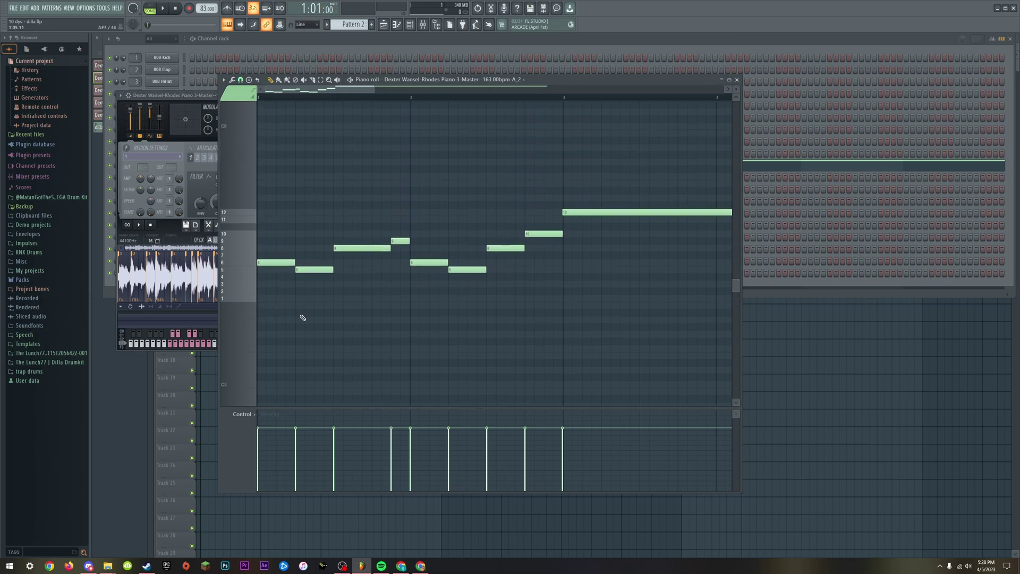
- Audition the first few chopped slices one at a time in varying order
key(s)
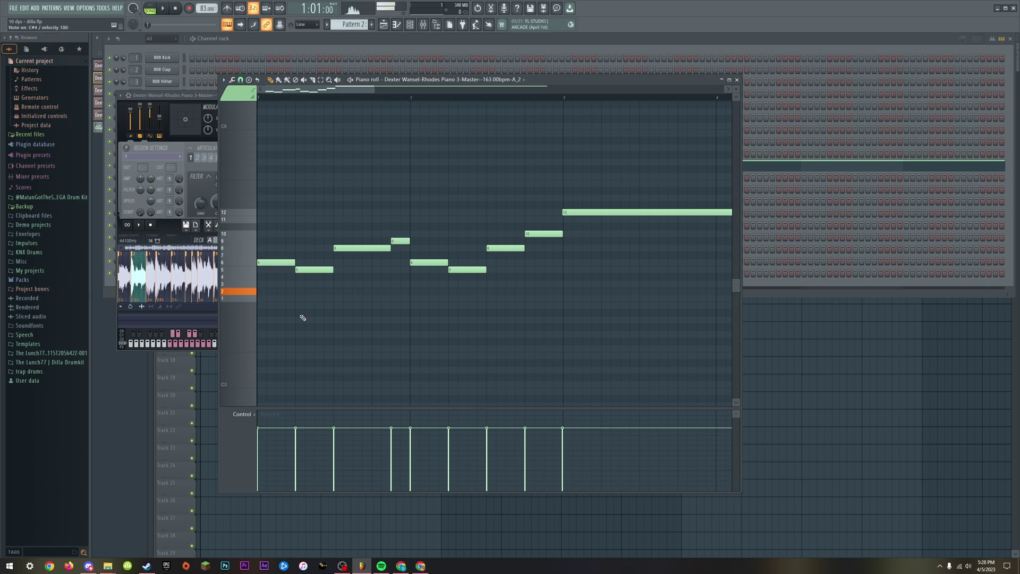
key(s)
key(d)
key(x)
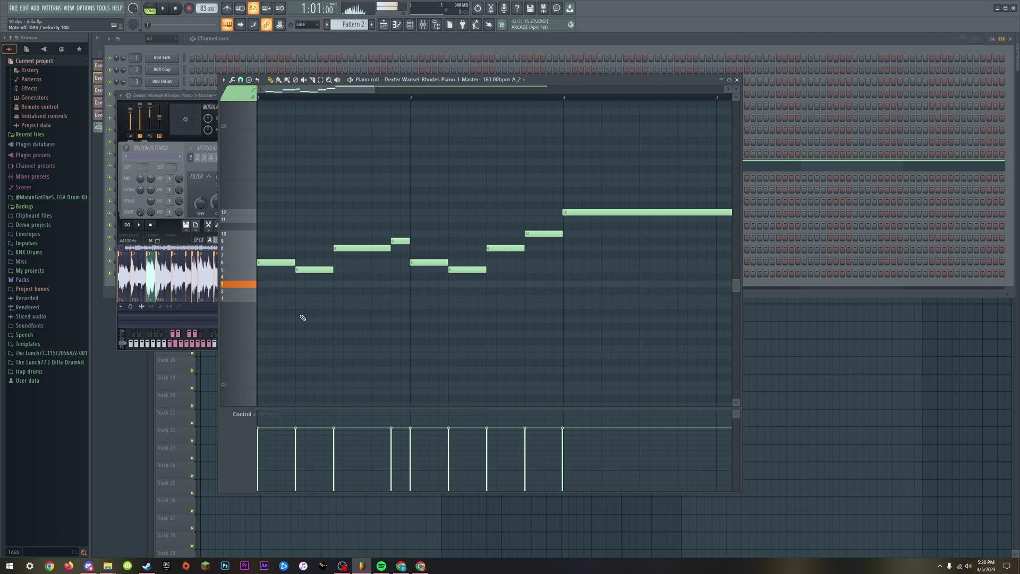
key(z)
key(s)
key(c)
key(x)
key(z)
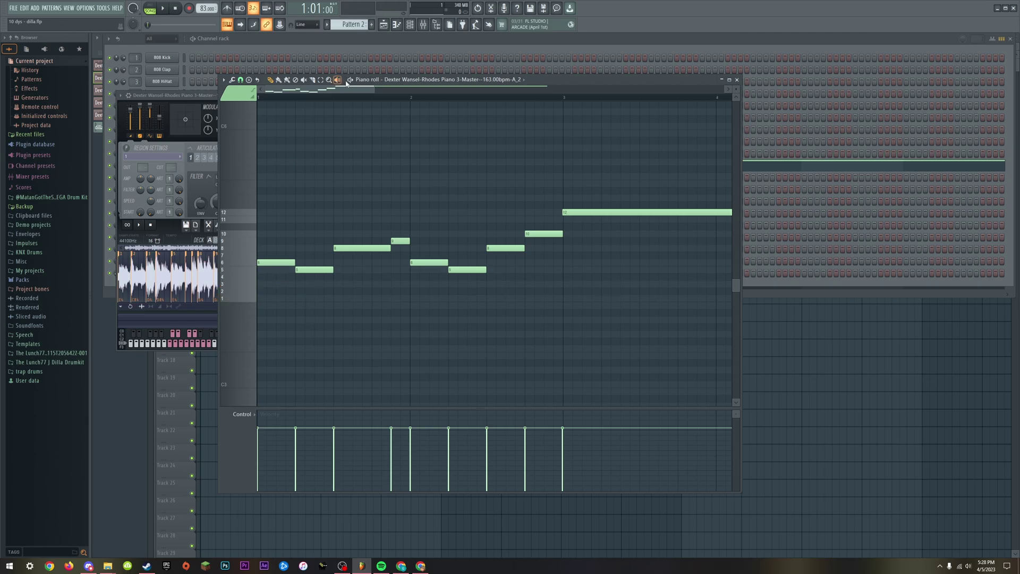
- Play Pattern 2 from the start to hear the slice sequence, stopping before the long slice 12 note
key(space)
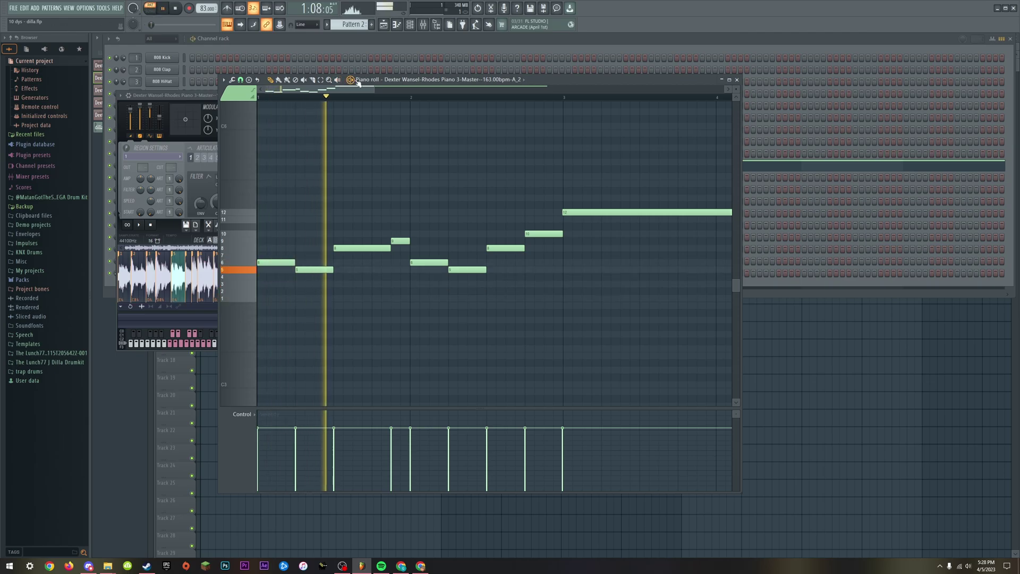
key(space)
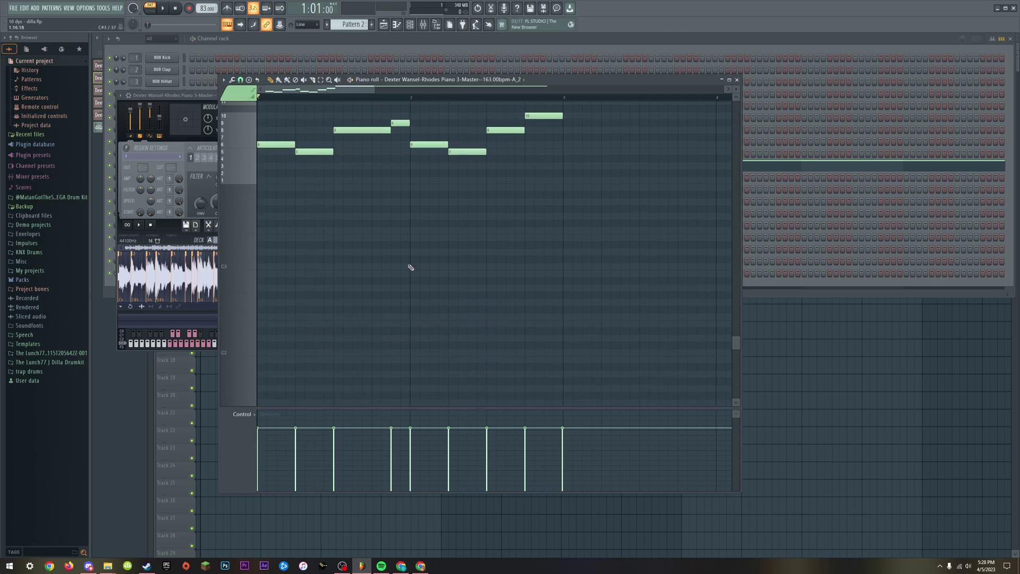
key(space)
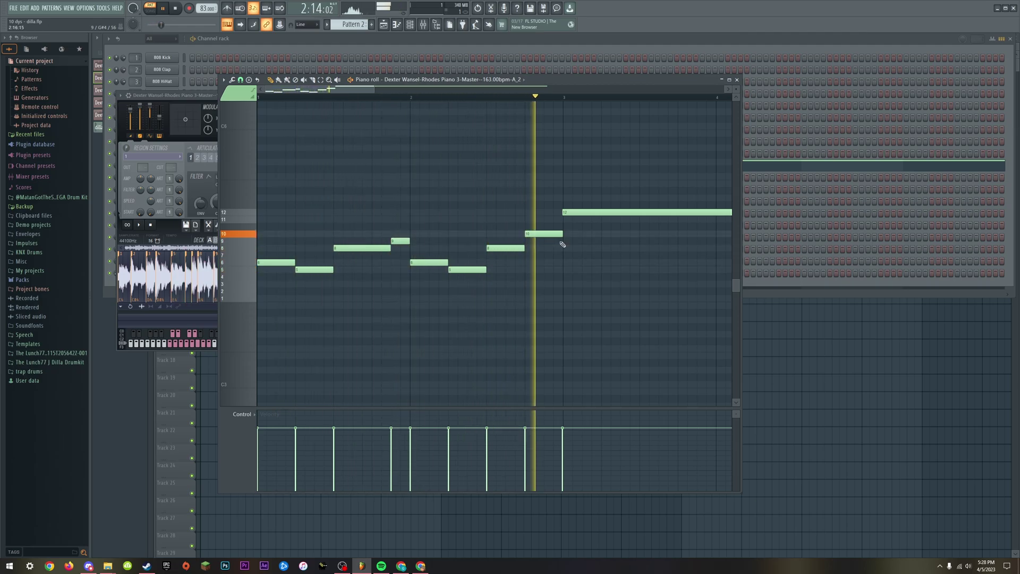
key(space)
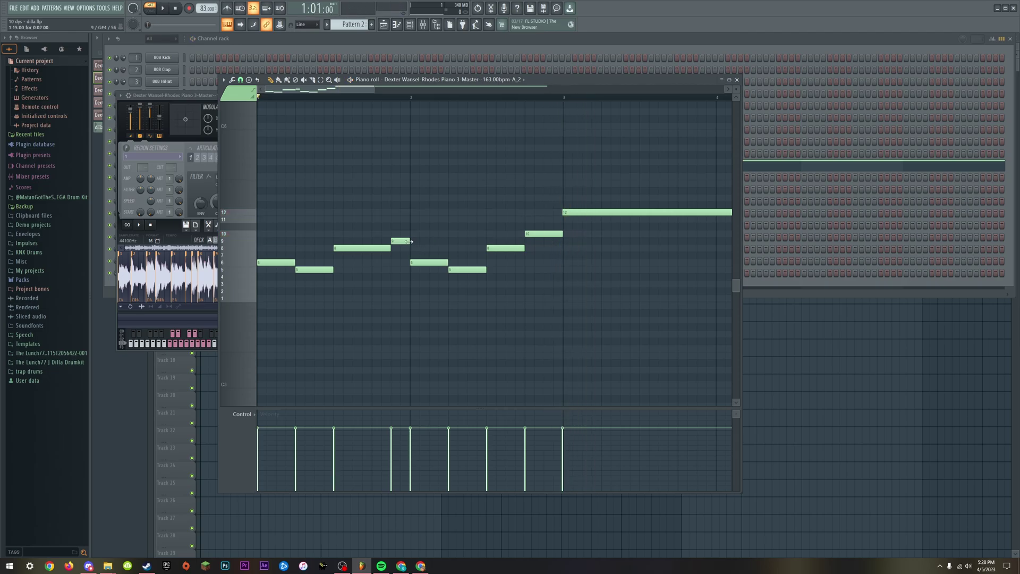
- Try replacing the short slice 9 note at the end of bar 1 with a slice 8 note
right_click(403, 241)
click(400, 241)
click(401, 248)
drag(401, 249, 412, 247)
- Play the end of bar 1, starting once near the slice 9 note and once just before the slice 8 note
key(space)
click(383, 96)
key(space)
key(space)
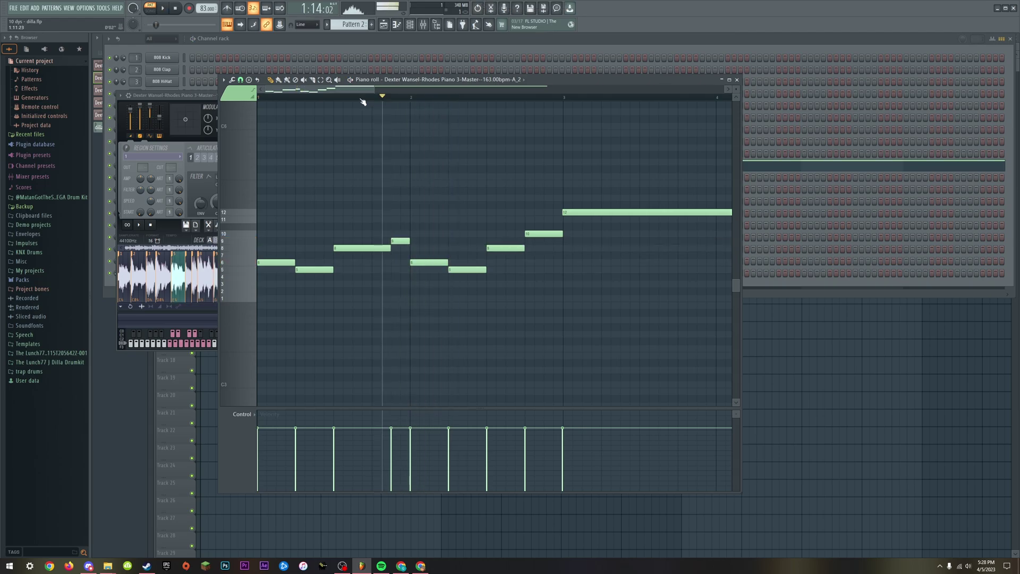
click(332, 97)
key(space)
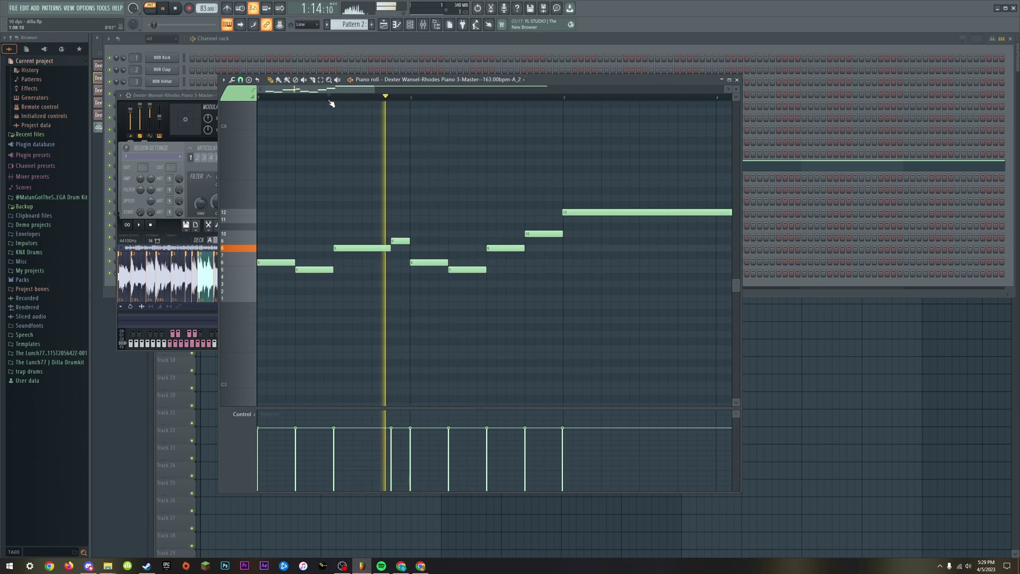
key(space)
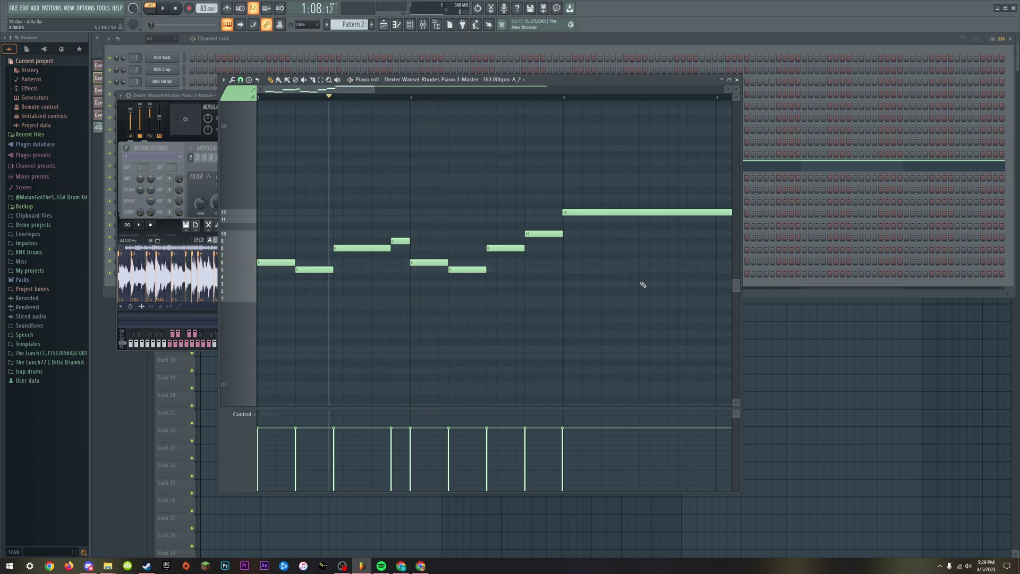
- Play the slice sequence of bar 2 from its first note and stop playback
scroll(418, 286, down, 1)
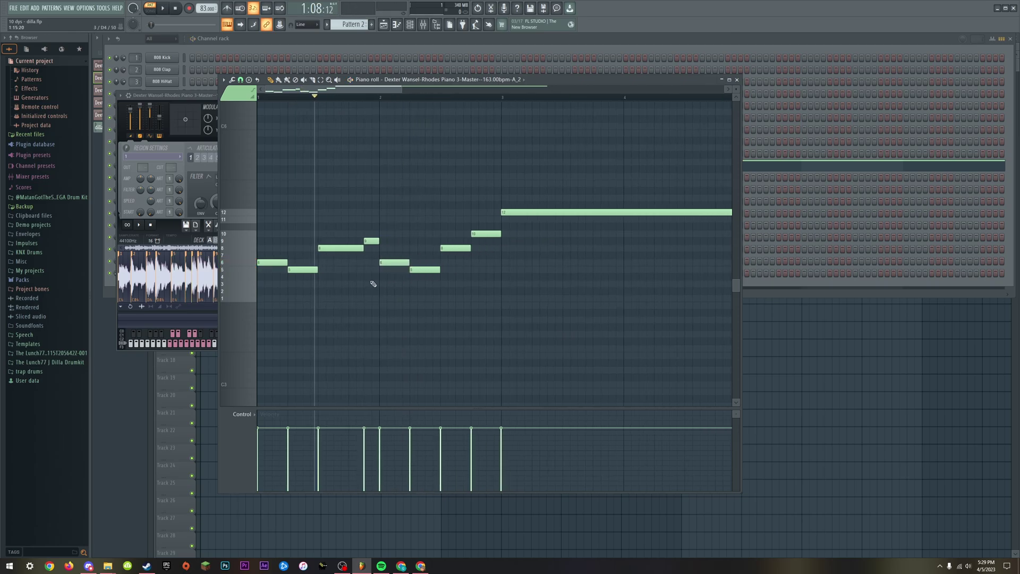
click(381, 99)
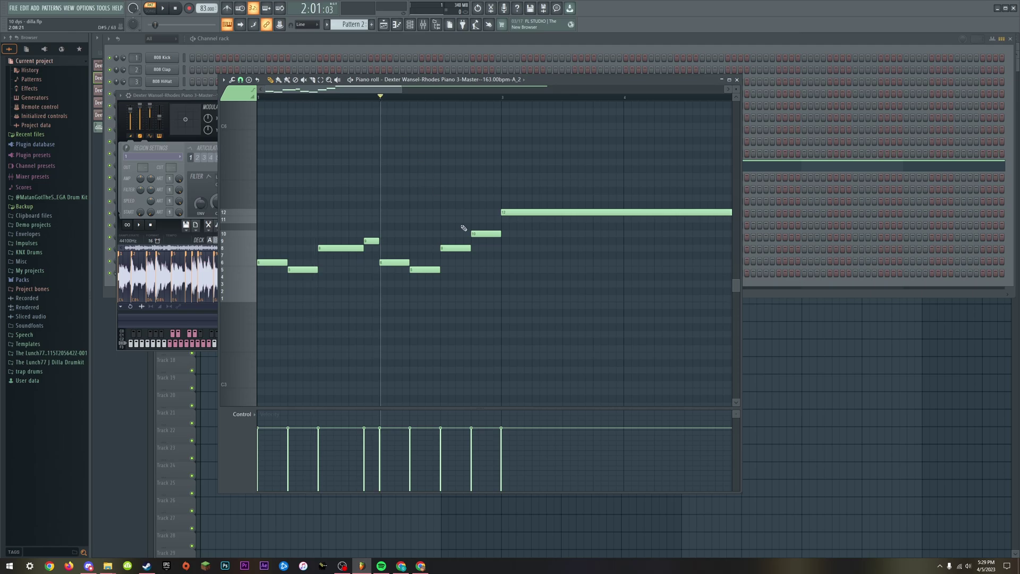
key(space)
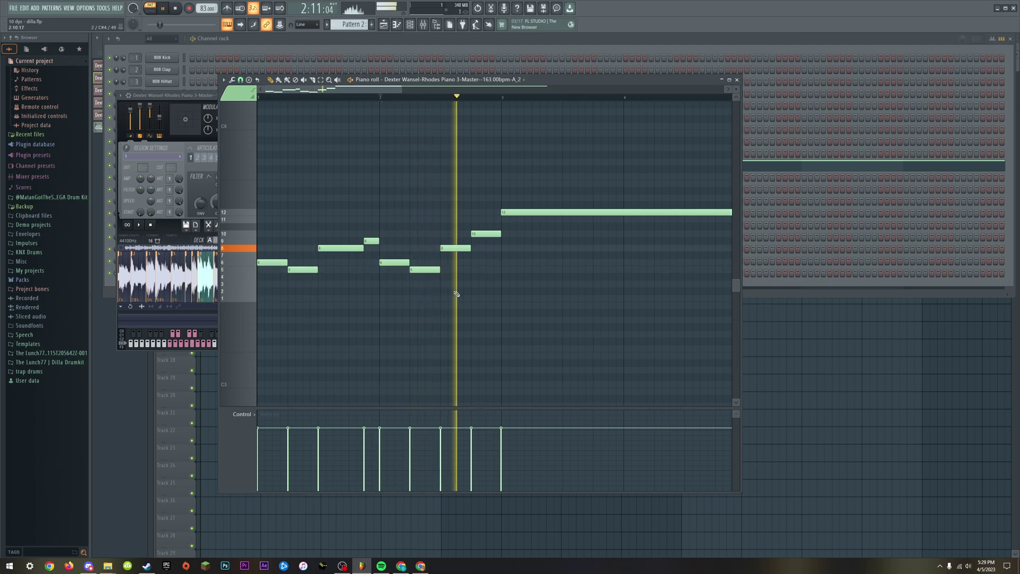
key(space)
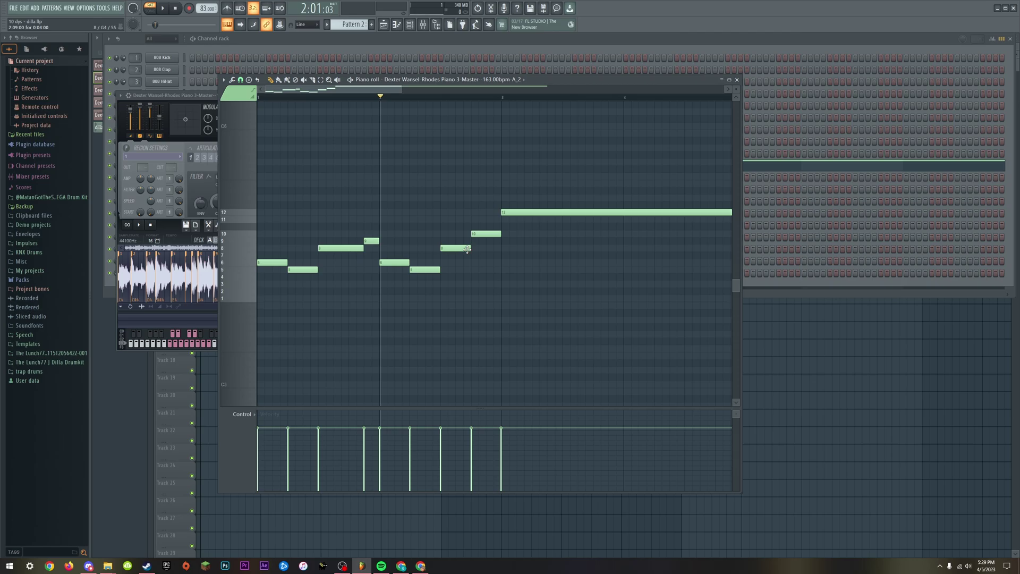
key(space)
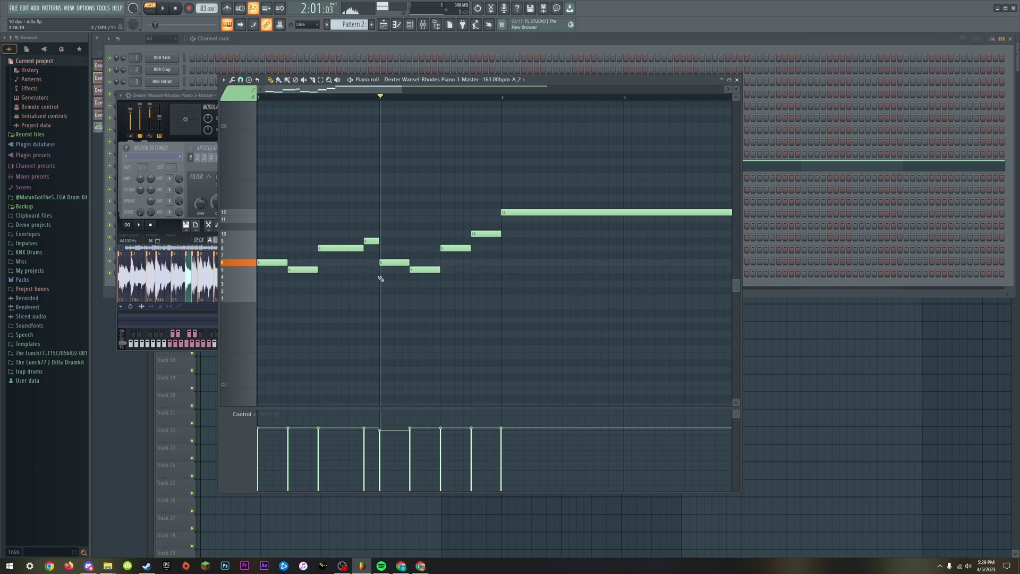
key(space)
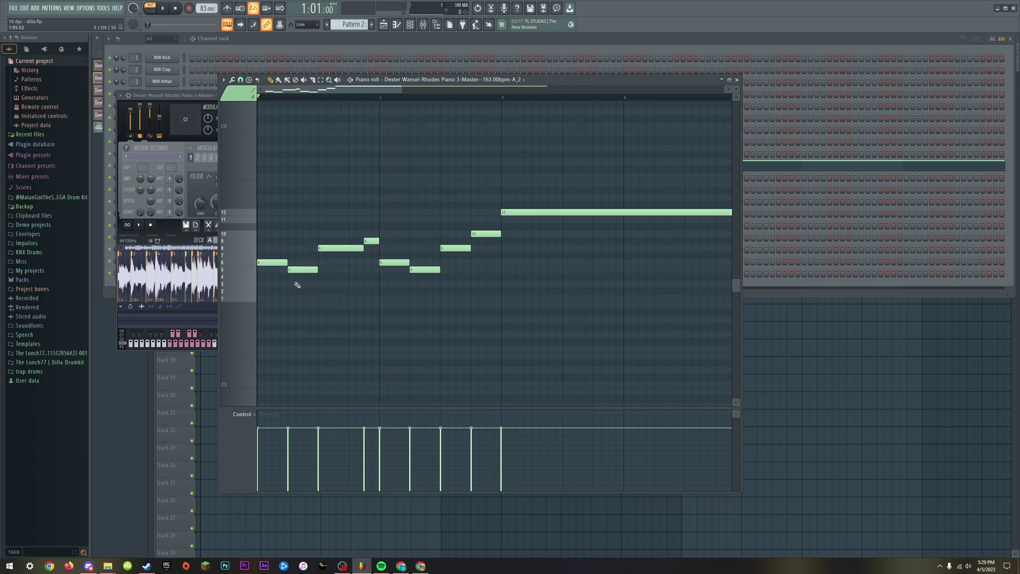
- Play the pattern from the start, stop it and place the playhead at the slice 8 note in bar 2
key(space)
key(space)
click(441, 97)
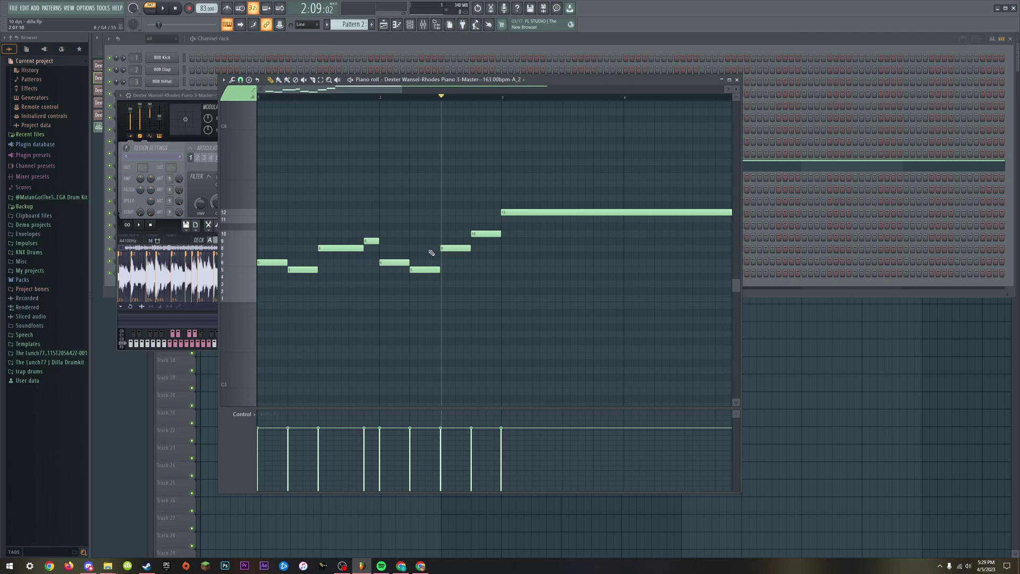
- Add four equal notes for slices 1, 2, 3 and 4 in ascending order across bar 1
click(287, 298)
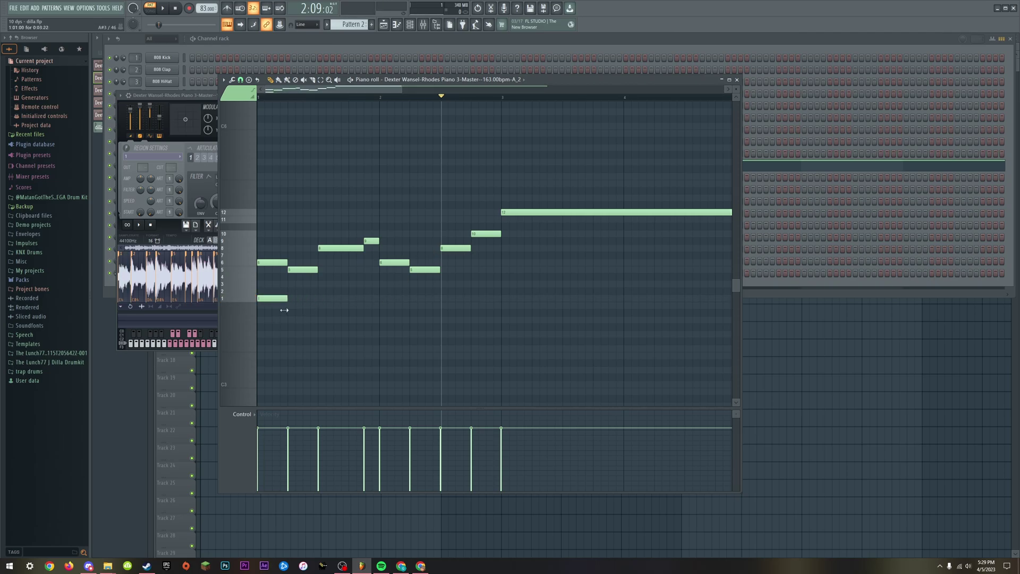
click(303, 292)
click(334, 283)
click(350, 284)
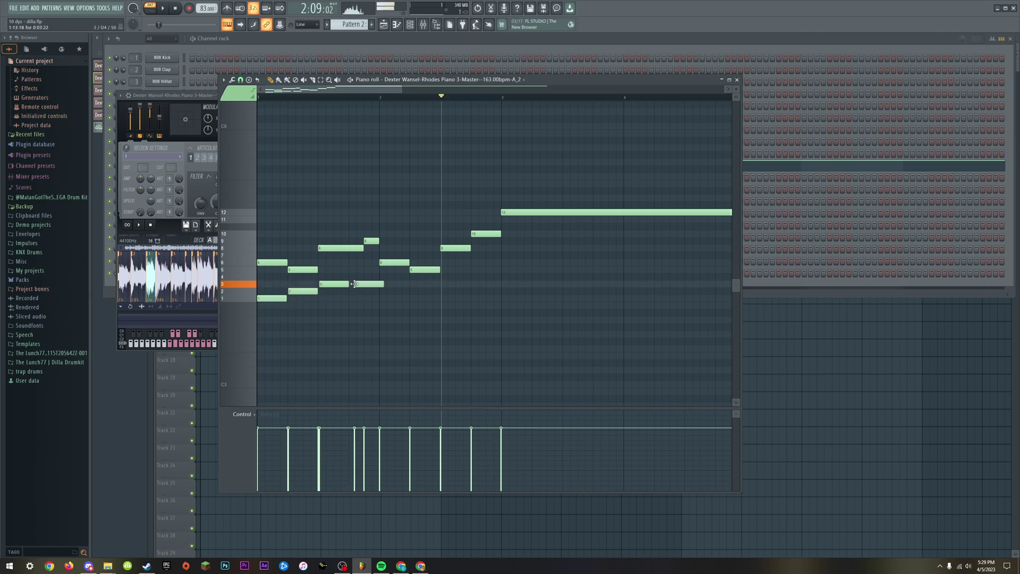
drag(349, 284, 349, 277)
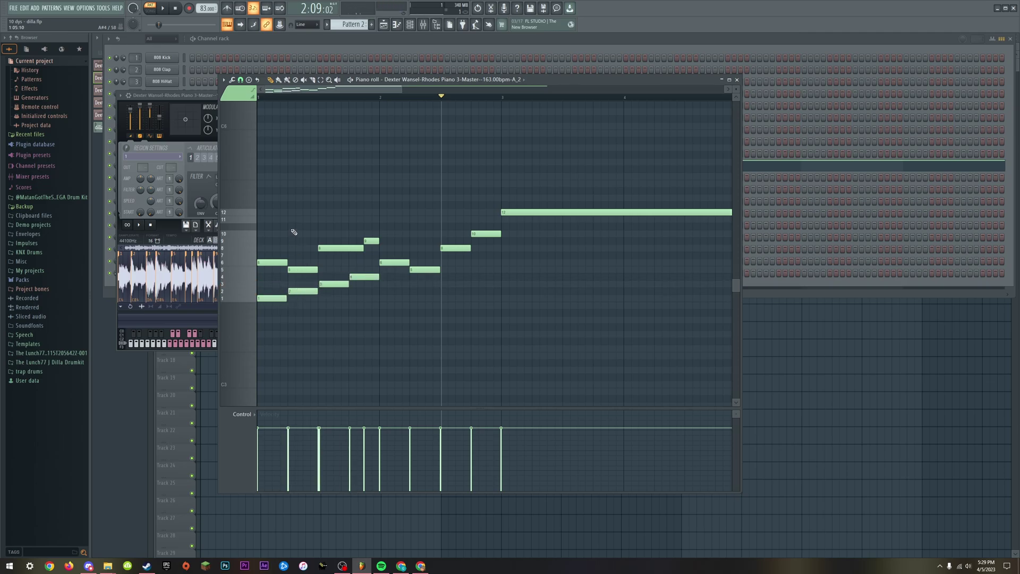
- Mute the four original notes of bar 1 and play the pattern with the unaltered slice order
drag(270, 260, 356, 244)
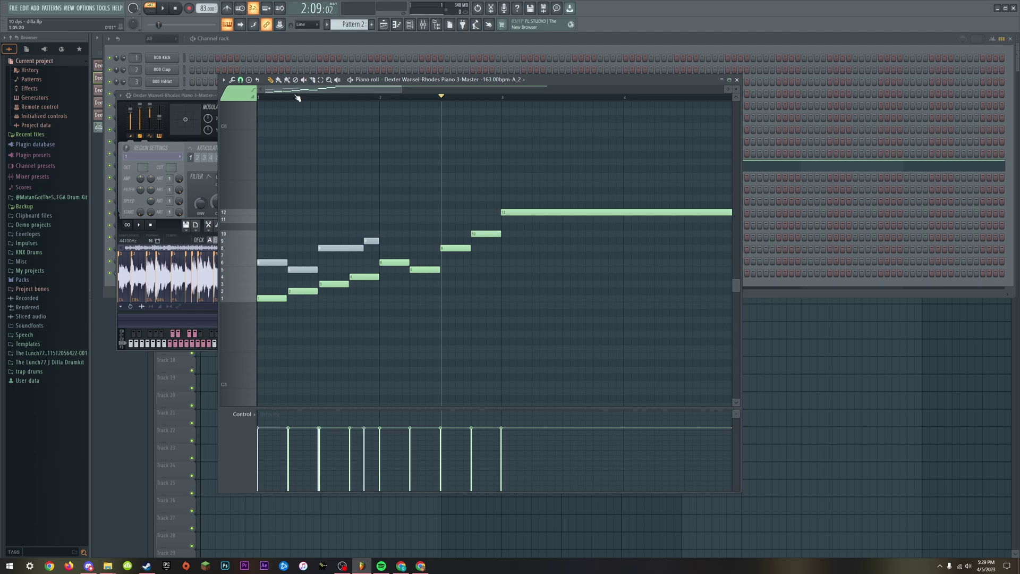
key(space)
key(space)
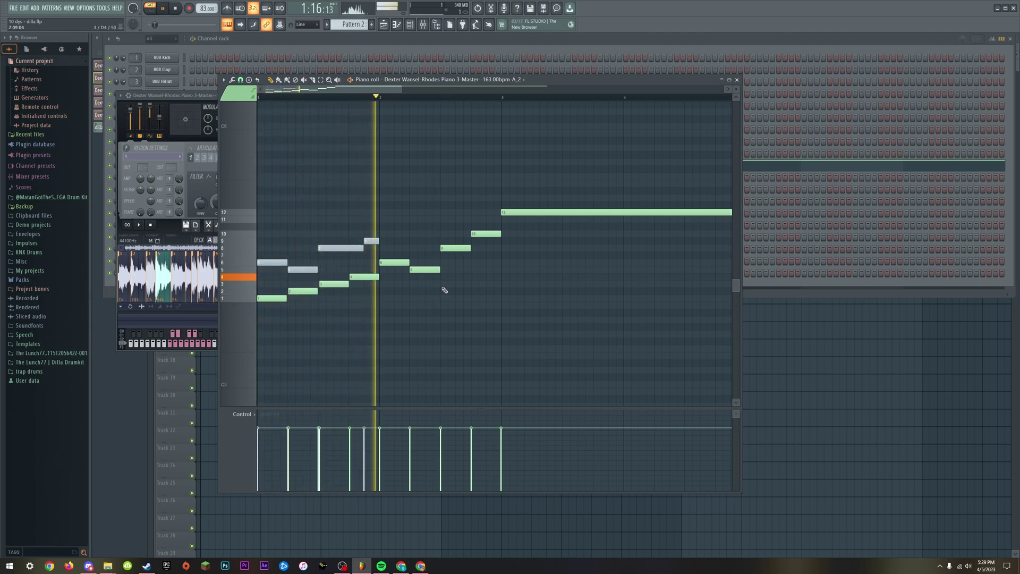
key(space)
- Undo the muting of the original notes and the four notes added for slices 1 to 4
key(ctrl+alt+z)
key(ctrl+alt+z)
key(ctrl+alt+z)
key(ctrl+alt+z)
key(ctrl+alt+z)
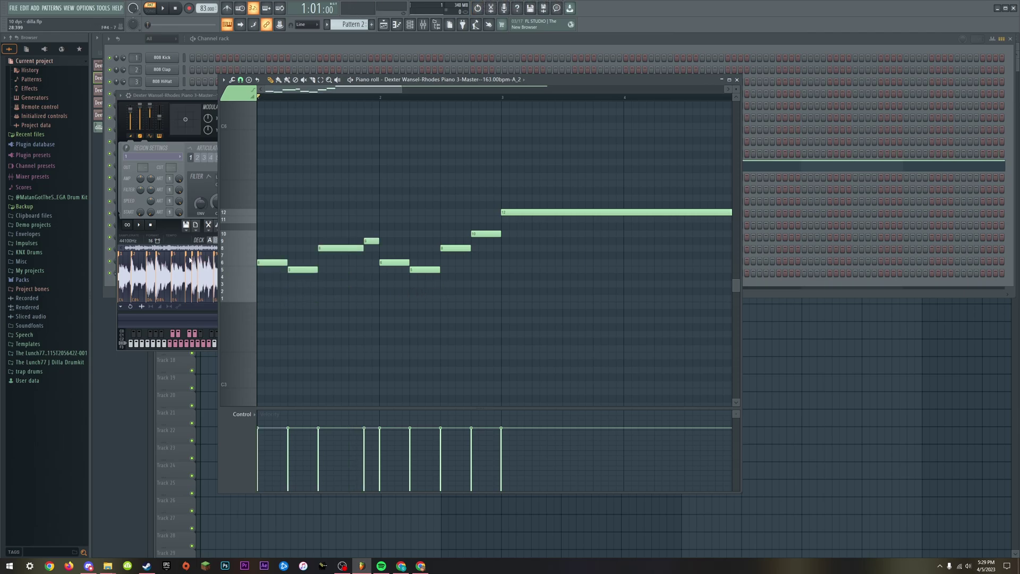
- Examine the slice markers at the start of the Slicex waveform up close and close the Slicex window
click(169, 232)
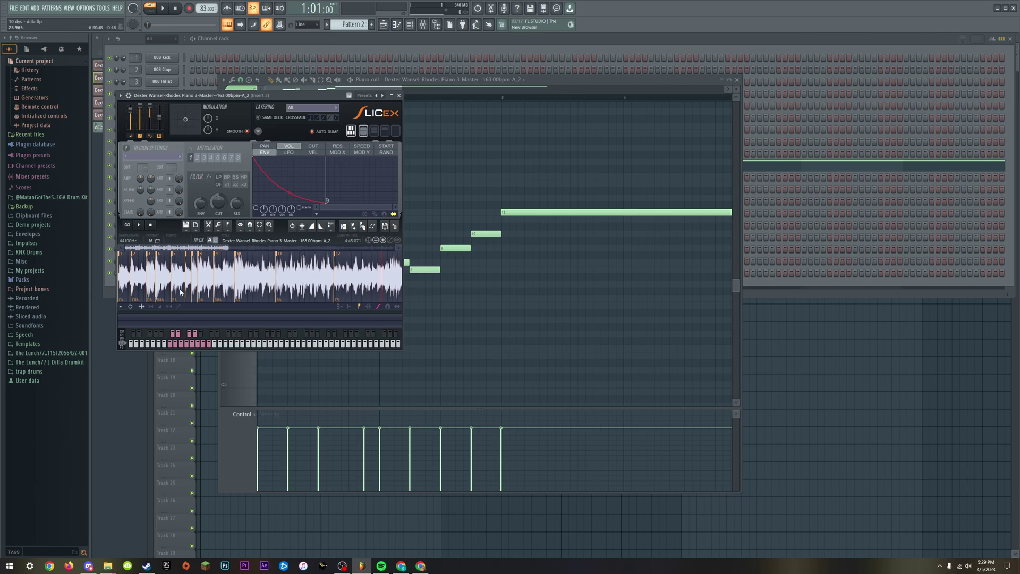
scroll(173, 294, up, 5)
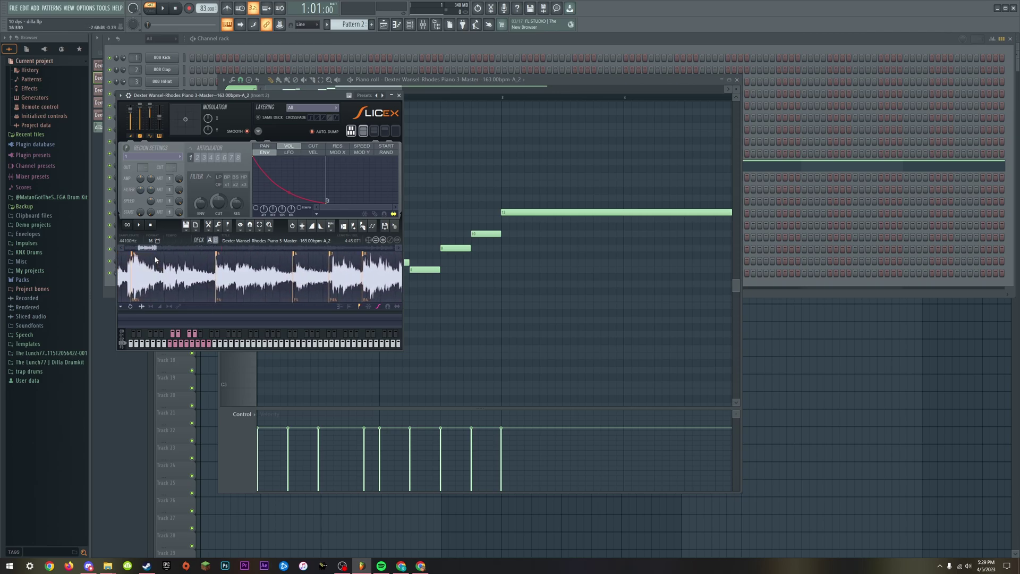
drag(151, 248, 218, 276)
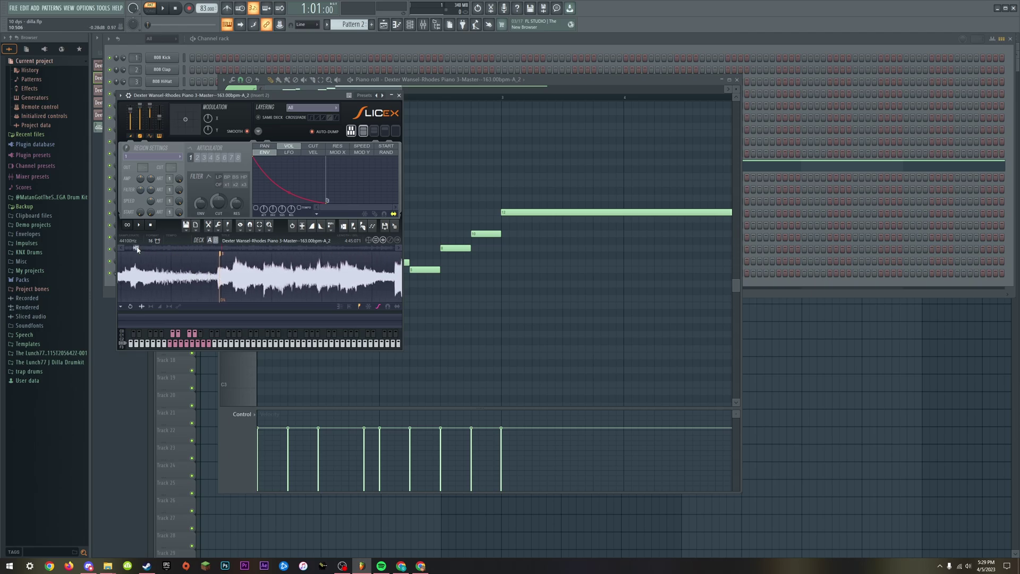
drag(137, 250, 163, 268)
scroll(189, 282, down, 2)
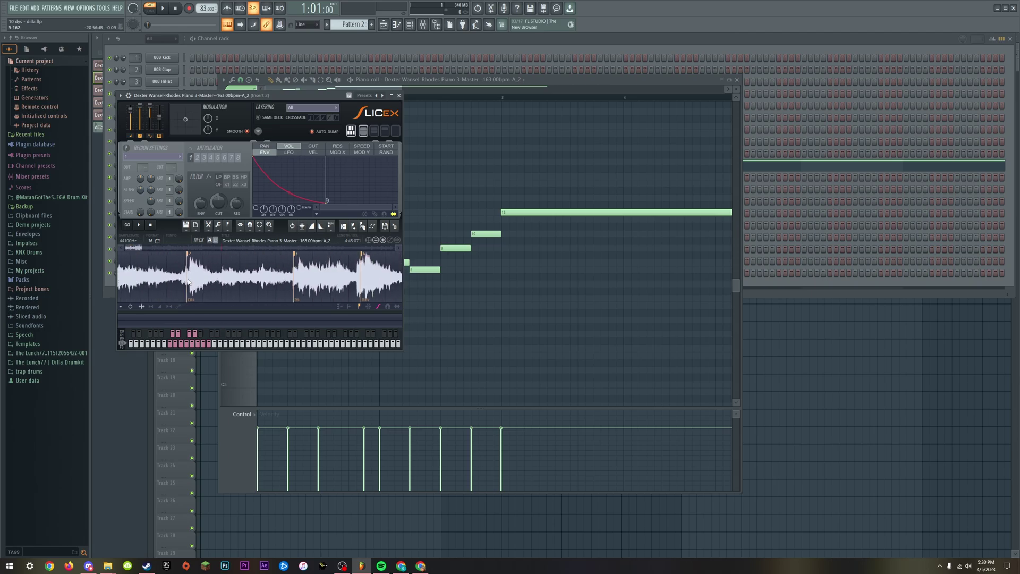
scroll(189, 282, down, 3)
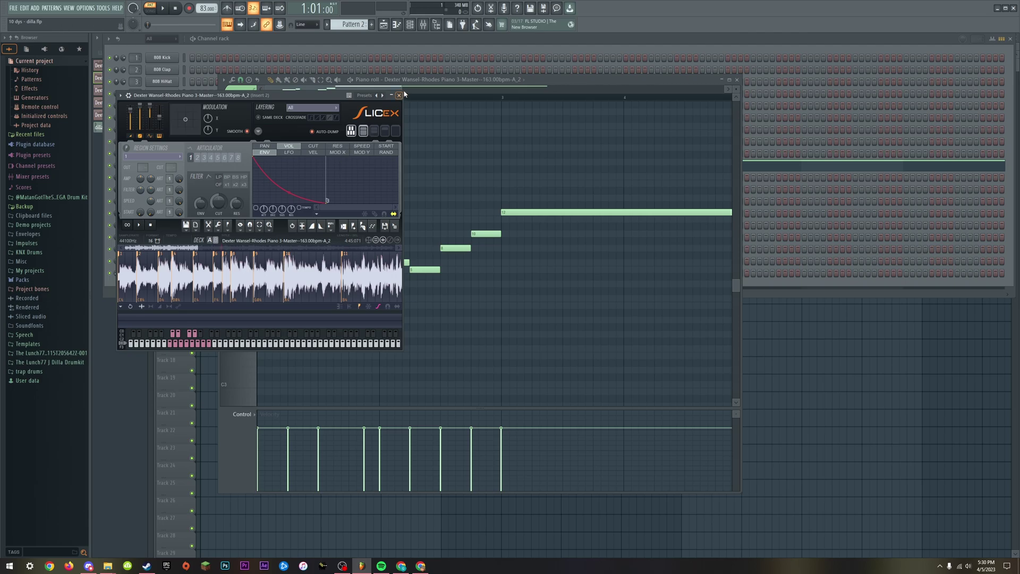
click(399, 95)
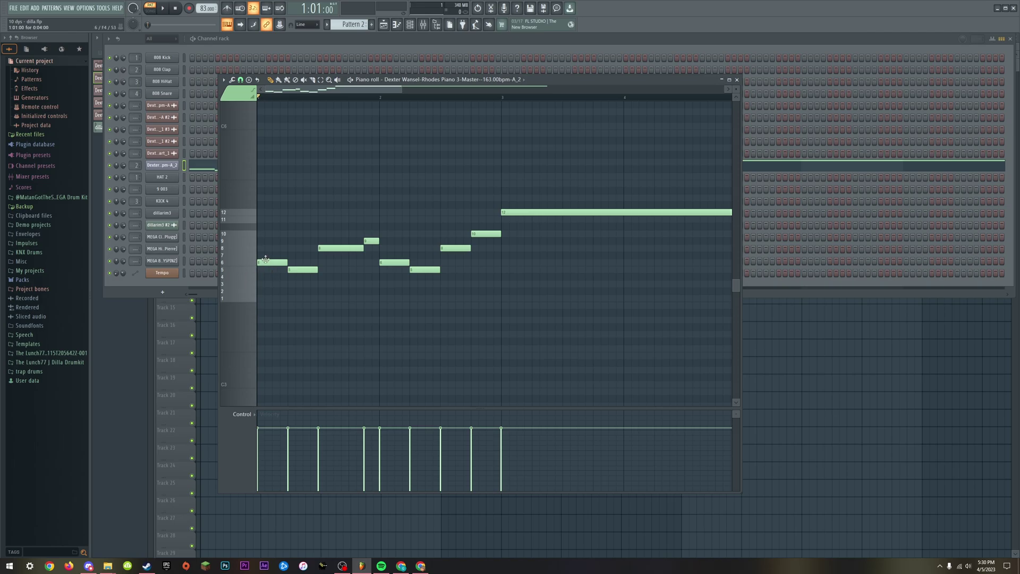
- Add slice 4 and slice 3 notes in the second half of bar 1, mute the slice 8 and 9 notes there and play the result
click(325, 276)
drag(357, 291, 361, 283)
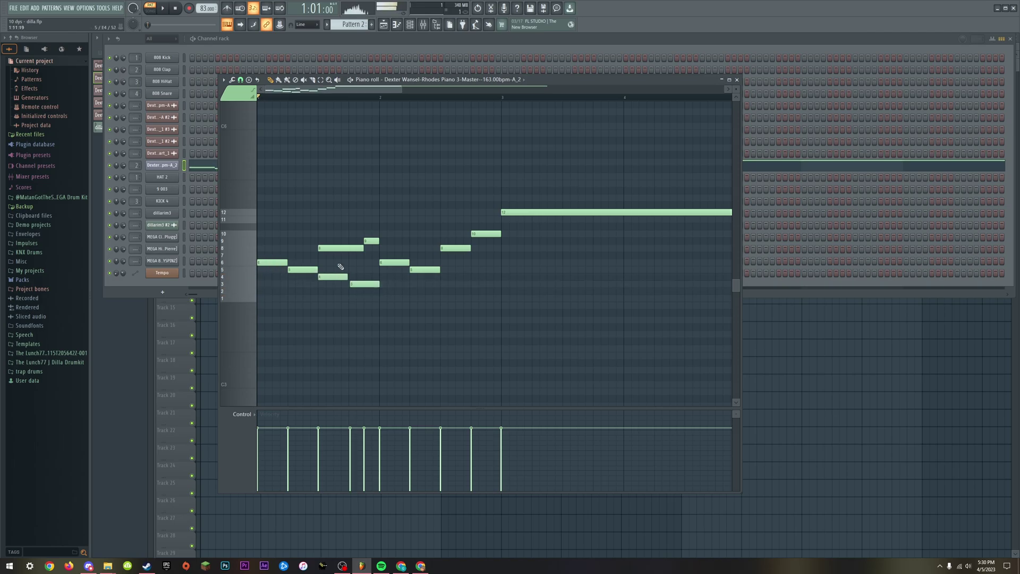
drag(340, 248, 371, 241)
key(space)
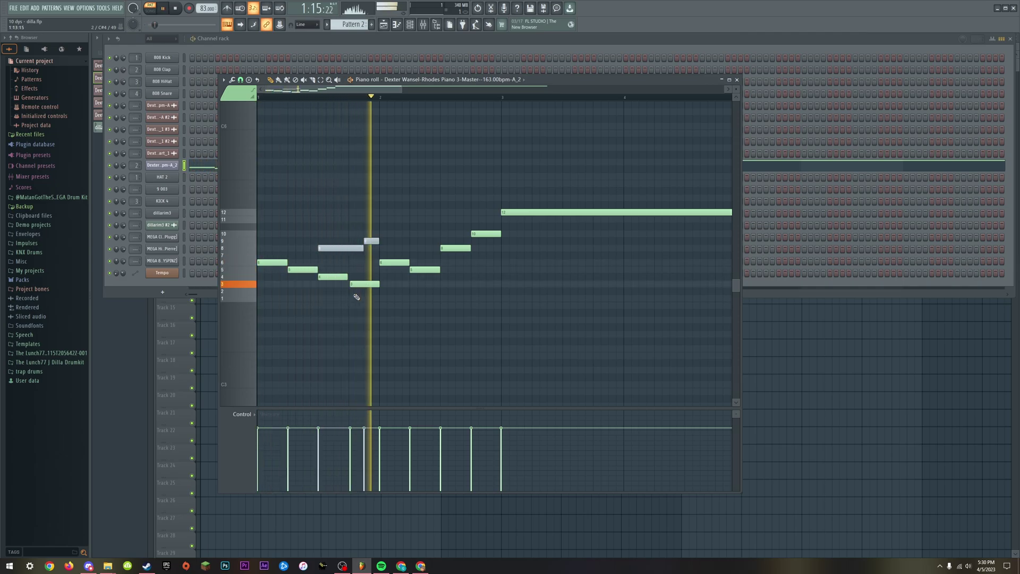
key(space)
- Undo the added slice 4 and slice 3 notes and the muting of the slice 8 and 9 notes
key(ctrl+z)
key(ctrl+z)
key(ctrl+z)
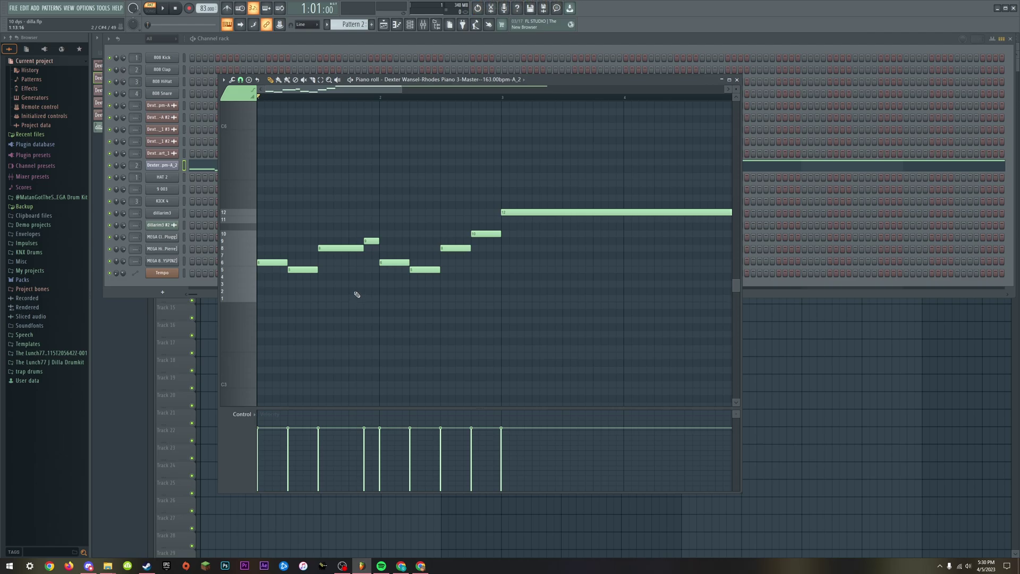
- Lower the velocity of the long slice 12 note starting at bar 3, and raise it again to about the level of the preceding notes
click(399, 90)
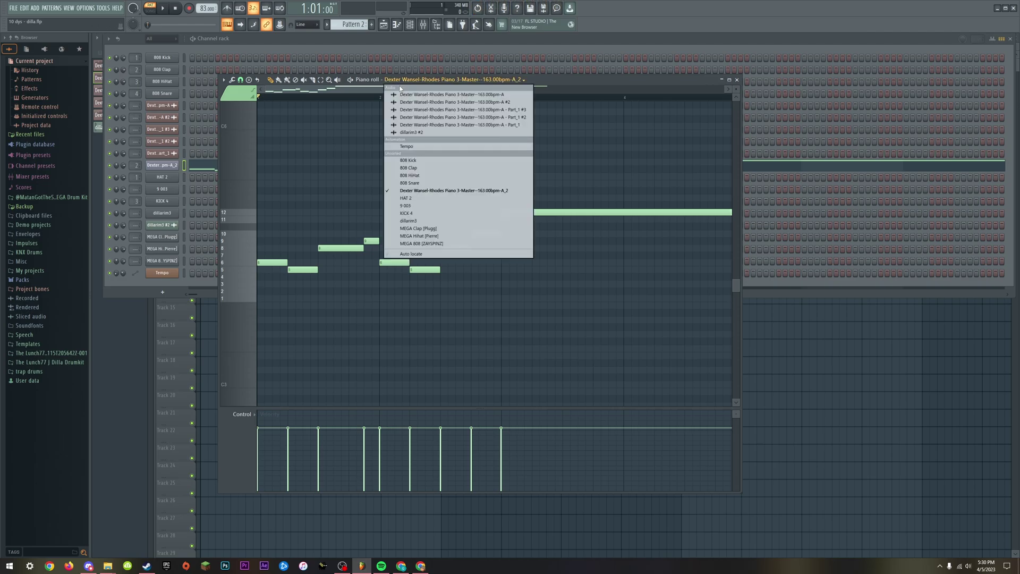
key(Escape)
scroll(366, 181, right, 4)
scroll(366, 182, down, 3)
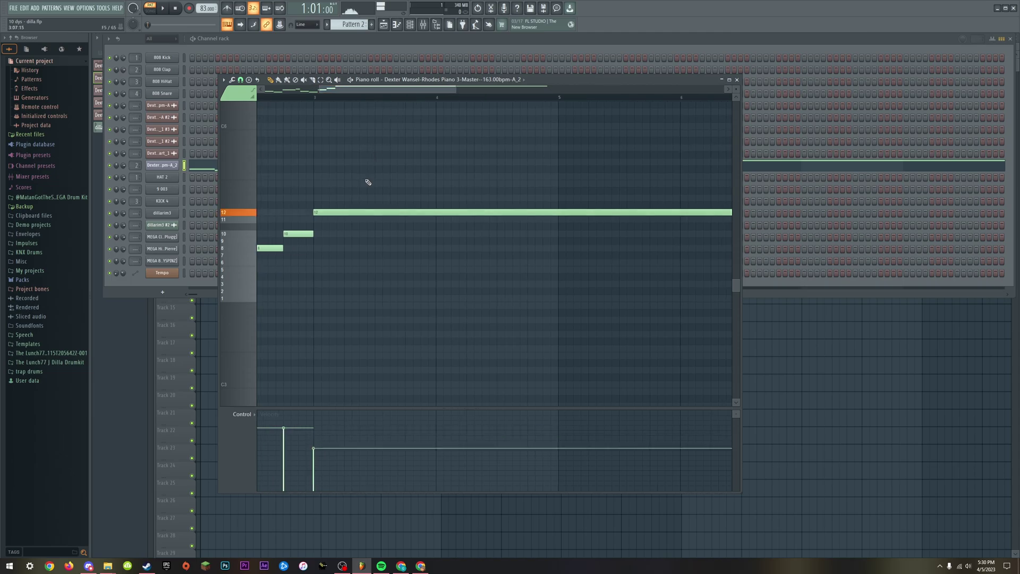
scroll(366, 181, up, 4)
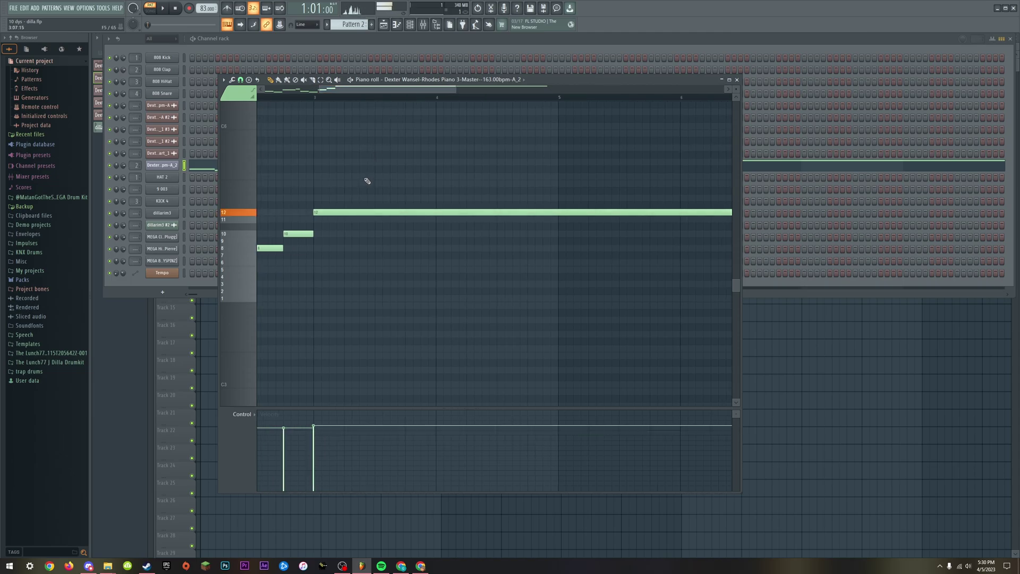
- Play the long slice 12 note from the start of bar 3 in the piano roll
scroll(365, 183, down, 5)
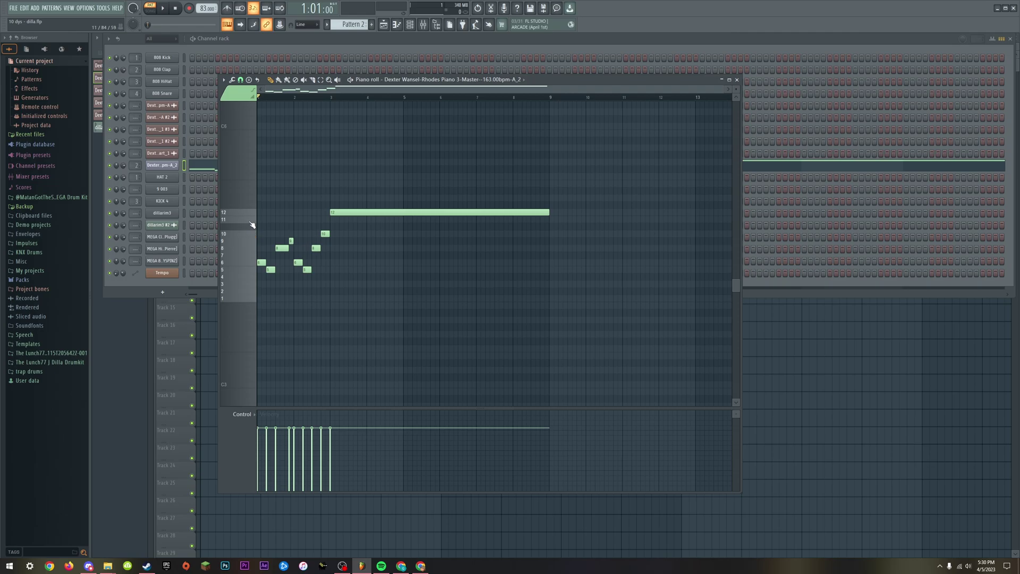
scroll(332, 194, up, 5)
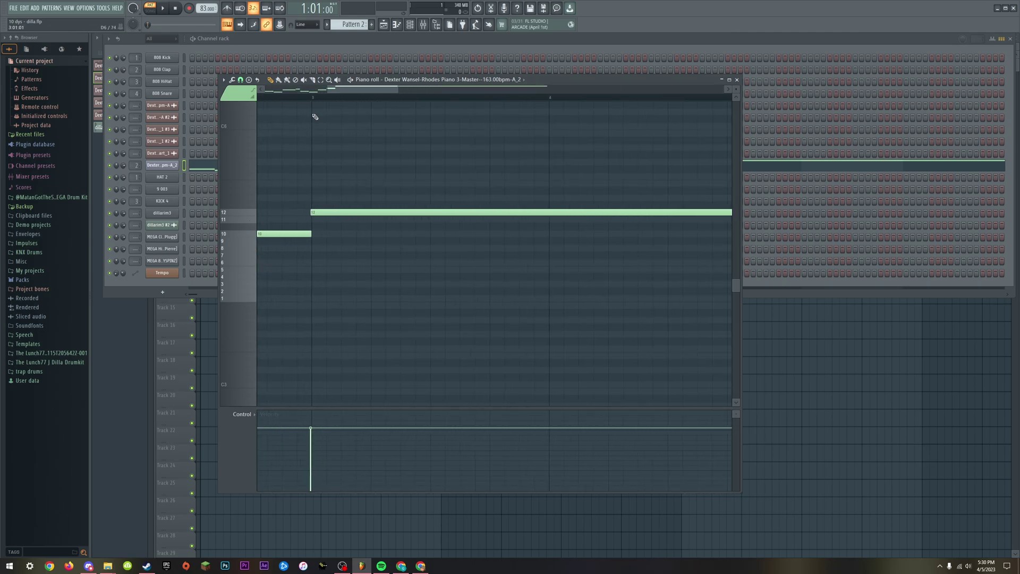
click(315, 99)
scroll(568, 189, down, 3)
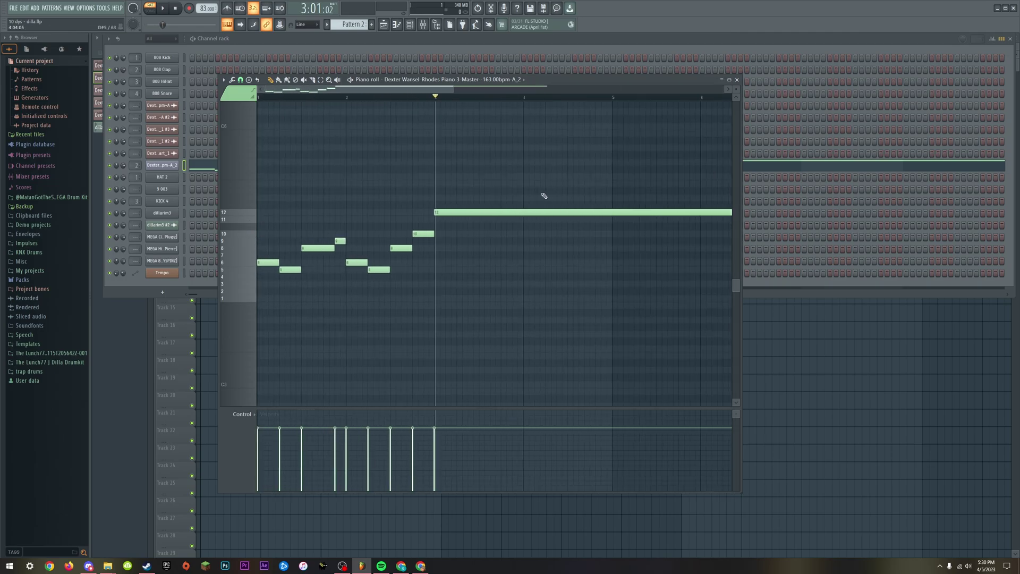
key(space)
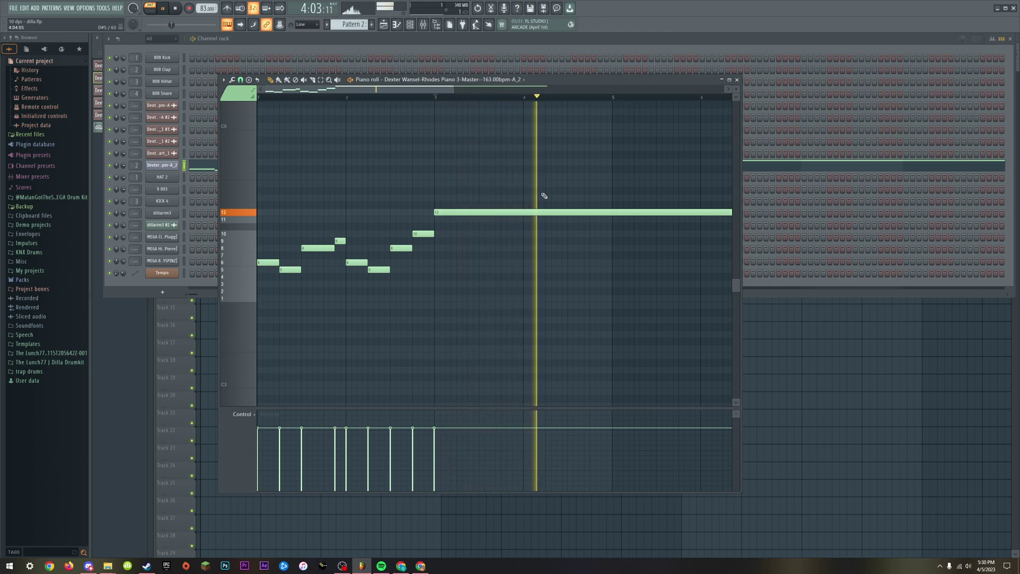
scroll(544, 195, down, 3)
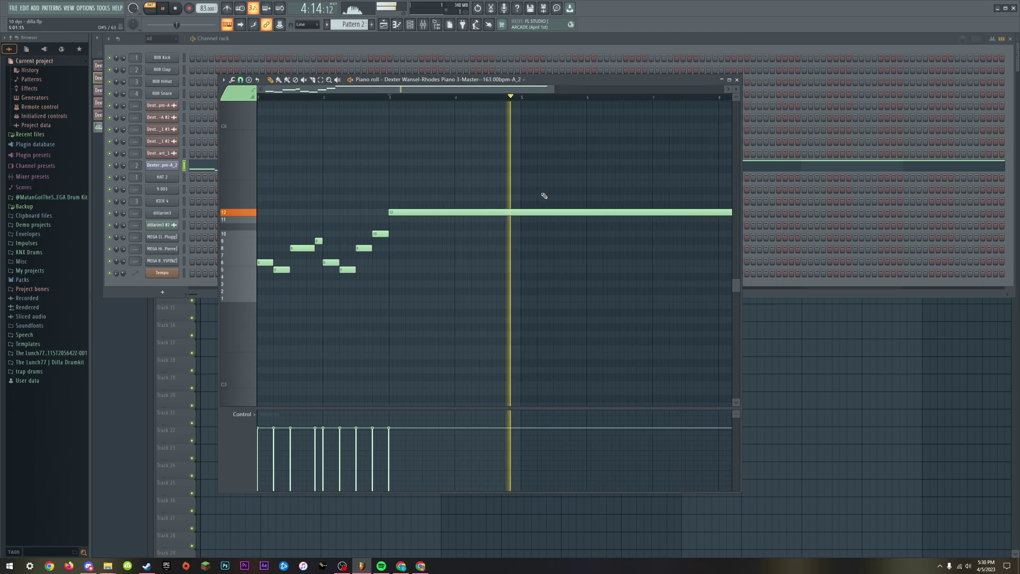
scroll(544, 195, down, 2)
key(space)
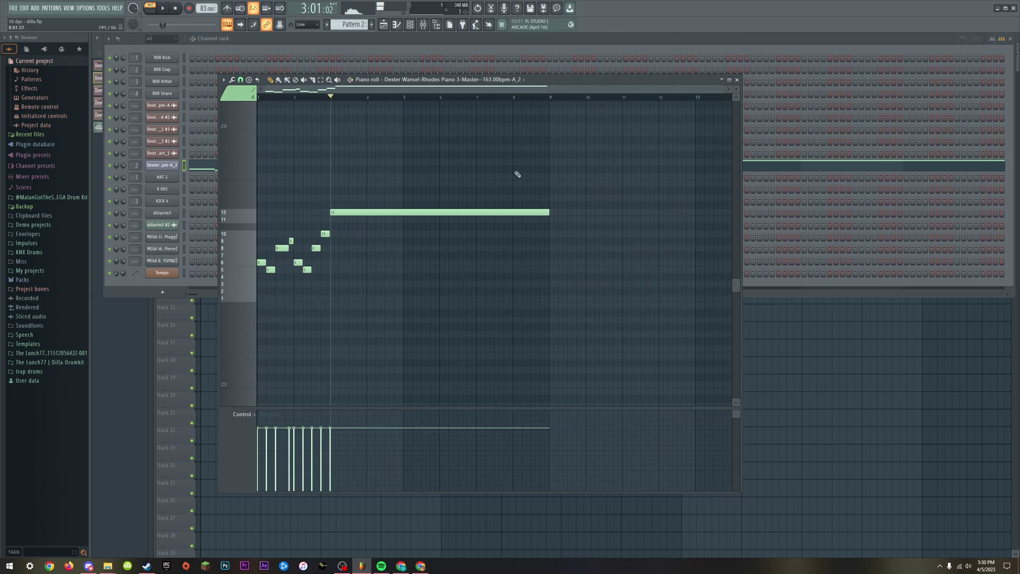
- Close the piano roll and channel rack, switch to song mode and open the project ill be final final final.flp
click(736, 79)
click(1010, 39)
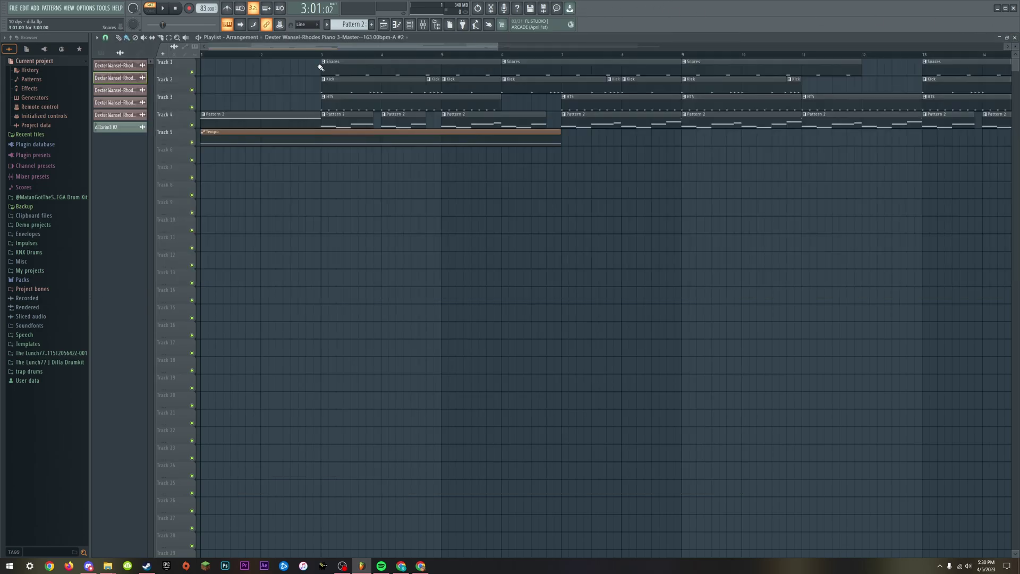
key(l)
click(13, 8)
click(13, 8)
click(13, 8)
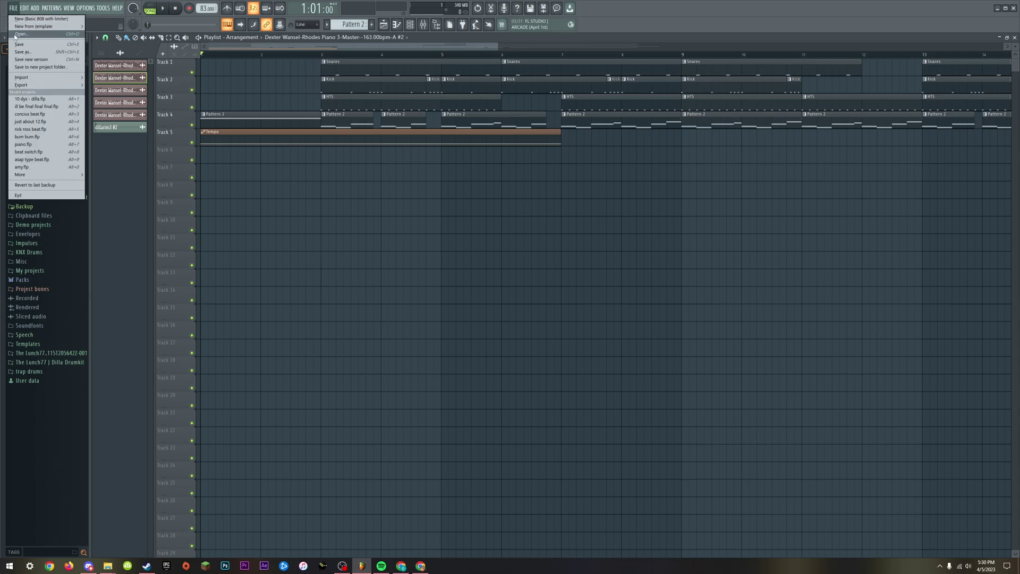
click(15, 34)
key(Return)
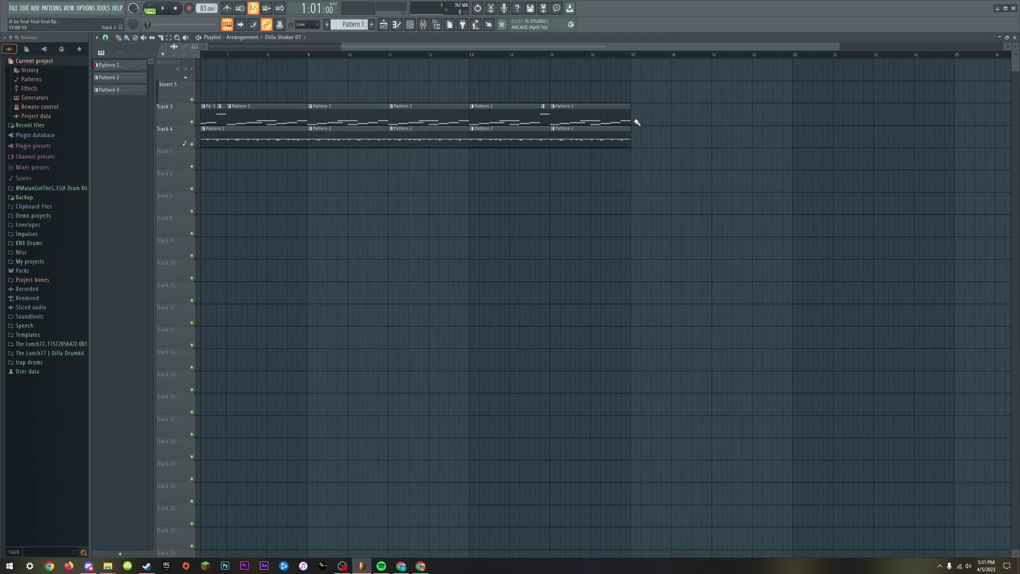
- Extend the last Pattern 1 clip on Track 3 to about bar 20, mute Track 4 and play from bar 15
drag(637, 122, 754, 132)
click(552, 55)
key(space)
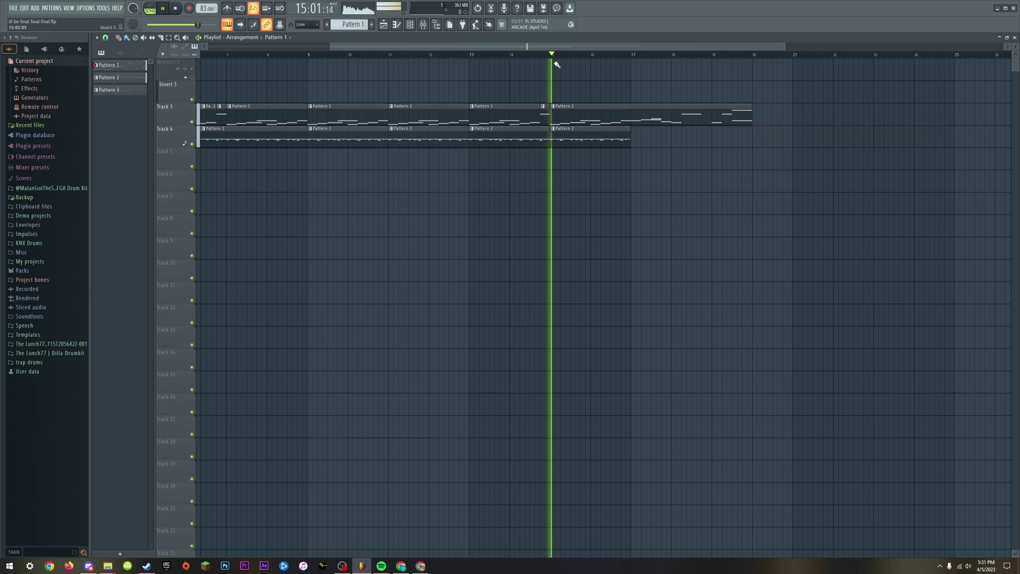
click(192, 144)
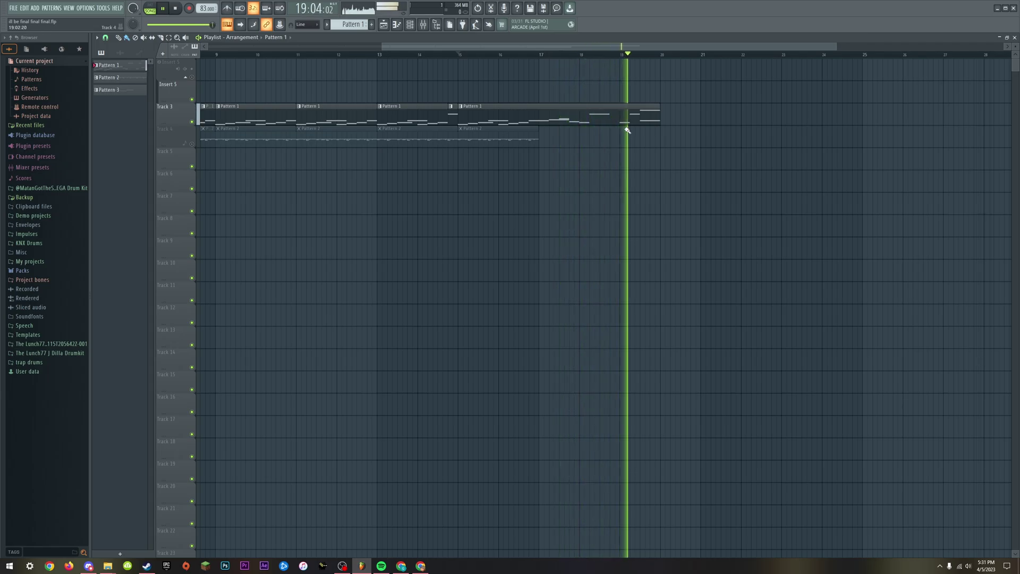
scroll(633, 126, down, 3)
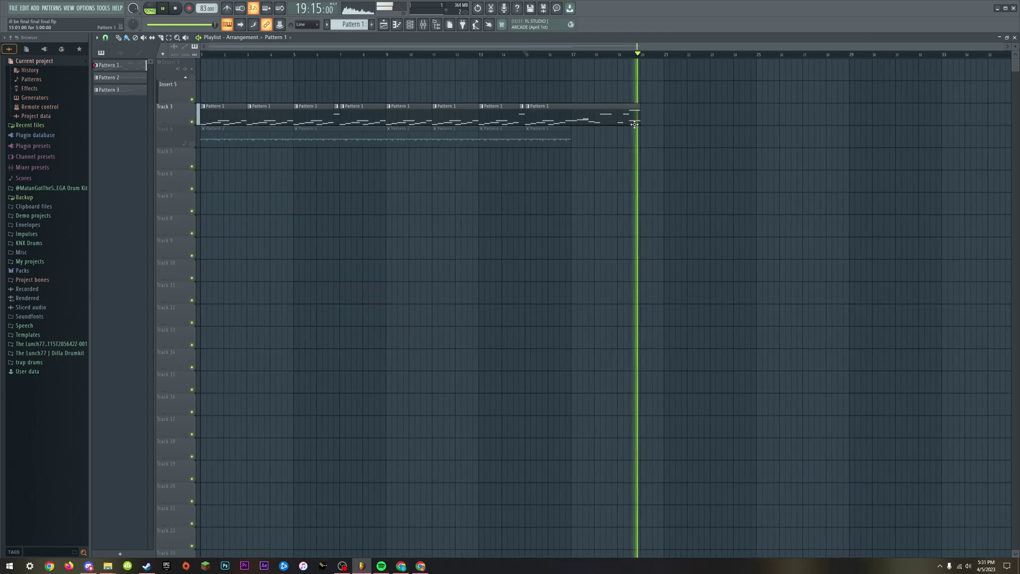
key(space)
- Trim the last Pattern 1 clip to end at bar 17 and play it from bar 15
drag(640, 124, 574, 129)
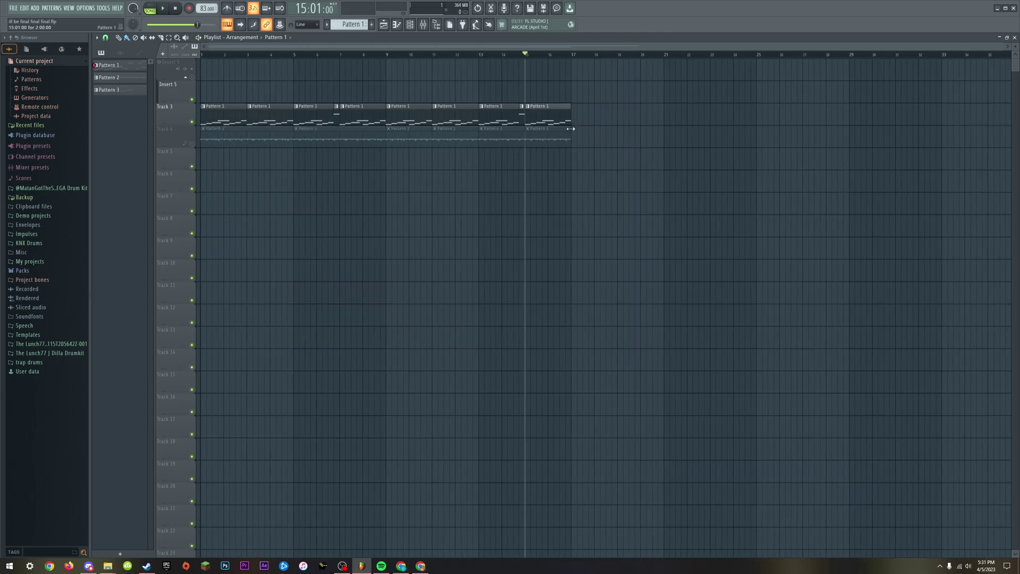
scroll(531, 133, up, 3)
key(space)
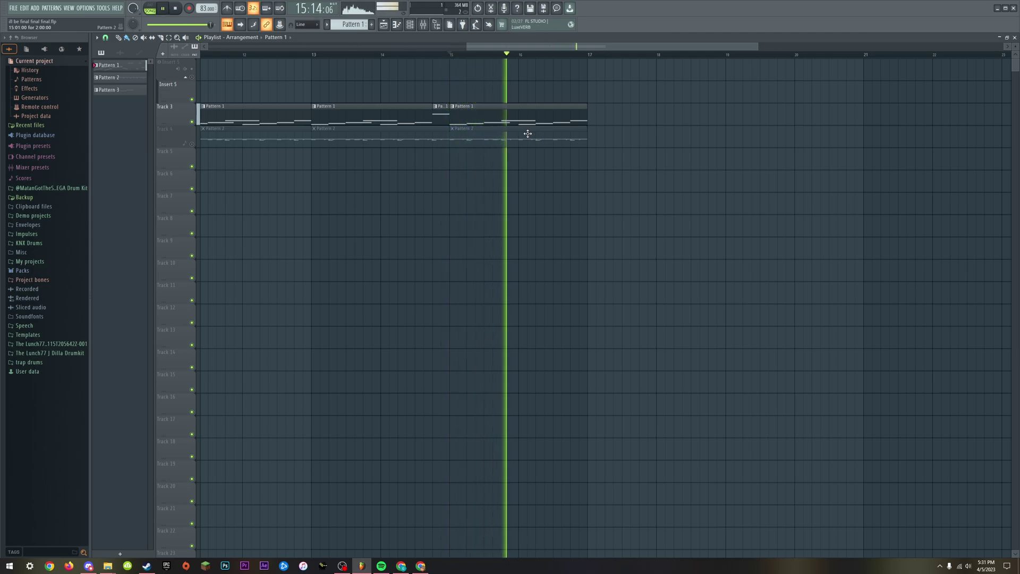
scroll(527, 134, down, 2)
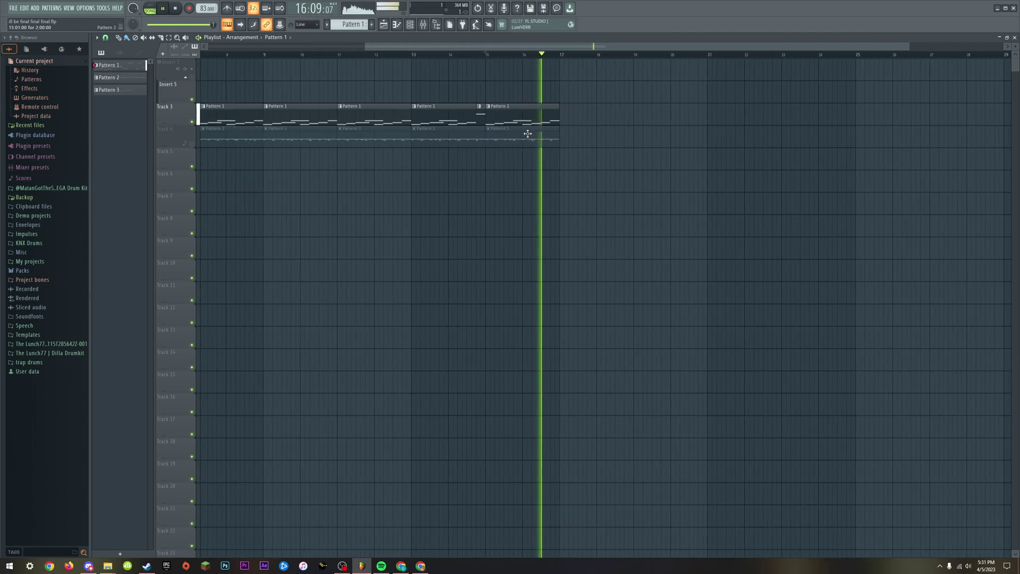
key(space)
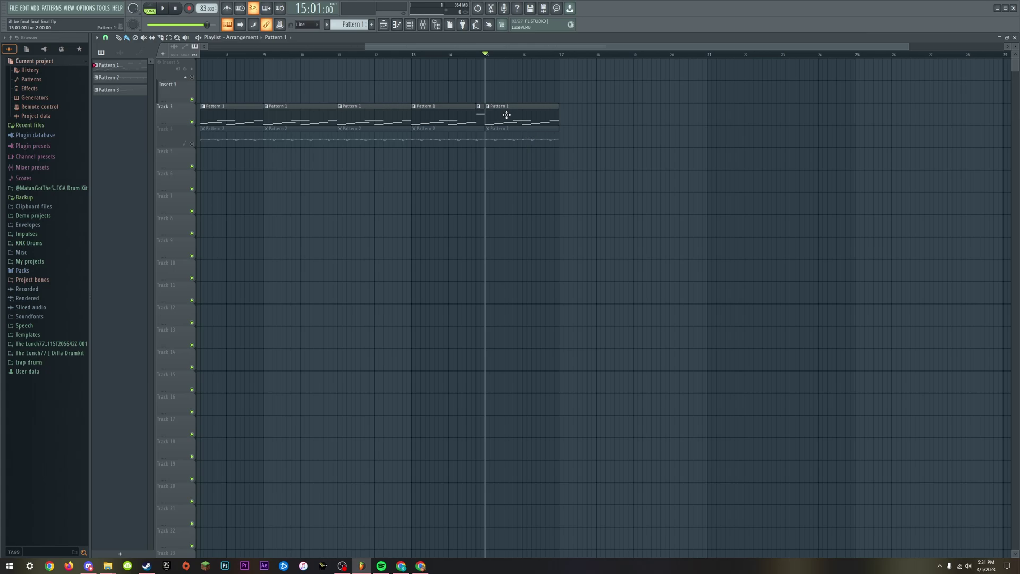
- Extend the last Pattern 1 clip past bar 18, place the playhead at 18:05 and shorten the clip back to bar 17
scroll(506, 115, up, 2)
drag(610, 127, 711, 131)
click(690, 55)
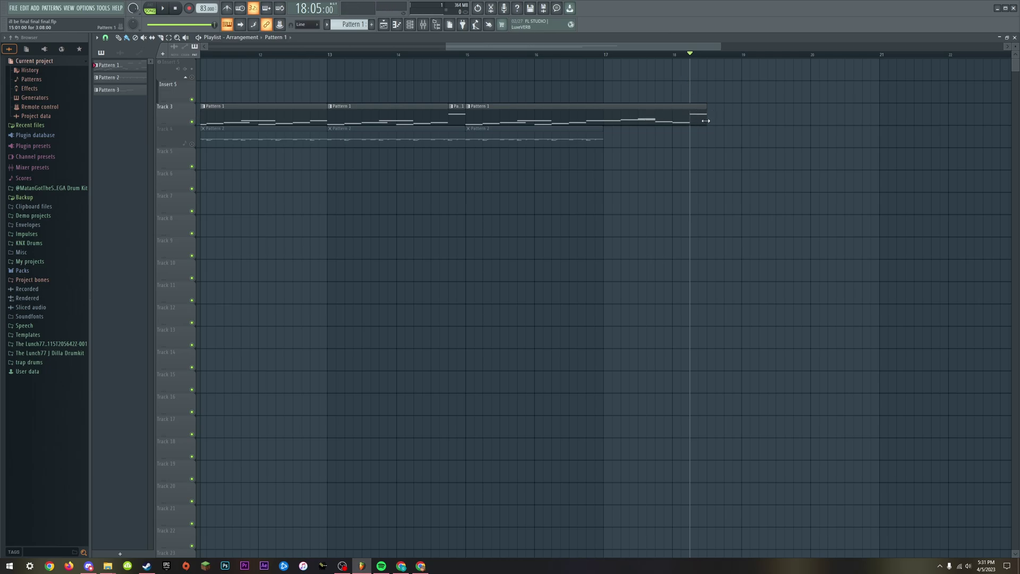
drag(705, 121, 604, 122)
- Play the arrangement from bar 13 and place the playhead at 14:13, the start of the short Pattern 1 clip
click(332, 56)
key(space)
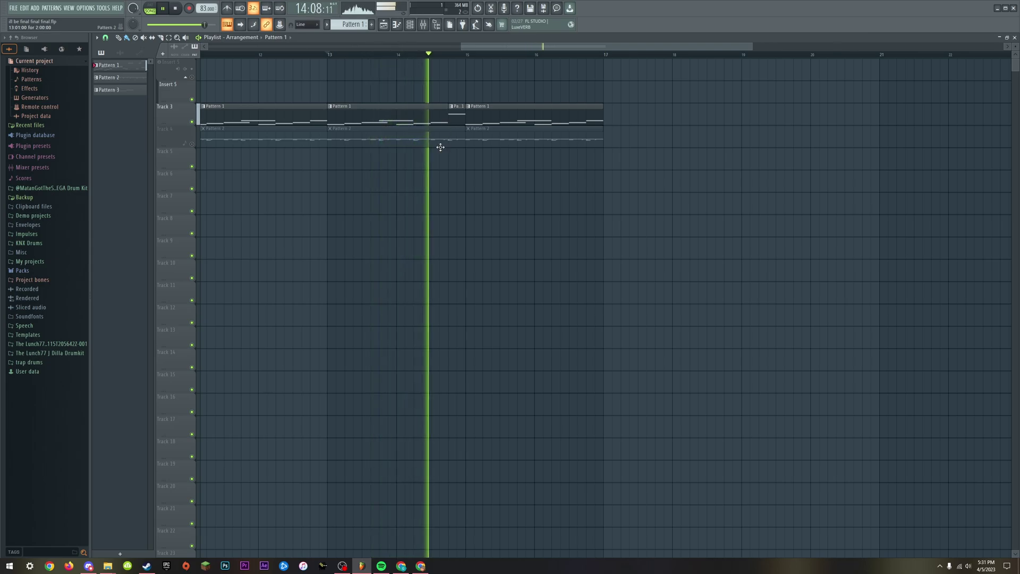
key(space)
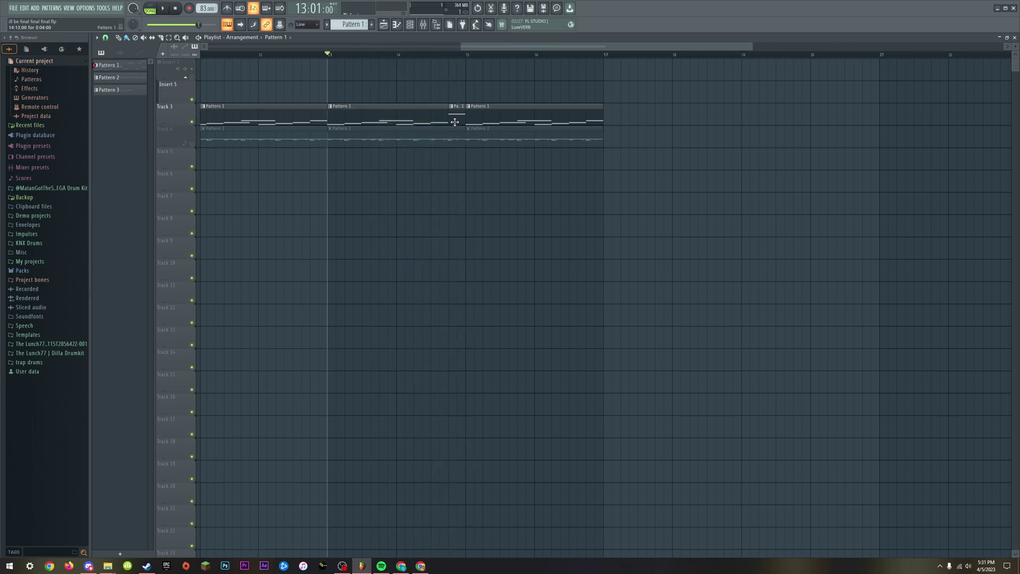
scroll(454, 122, up, 2)
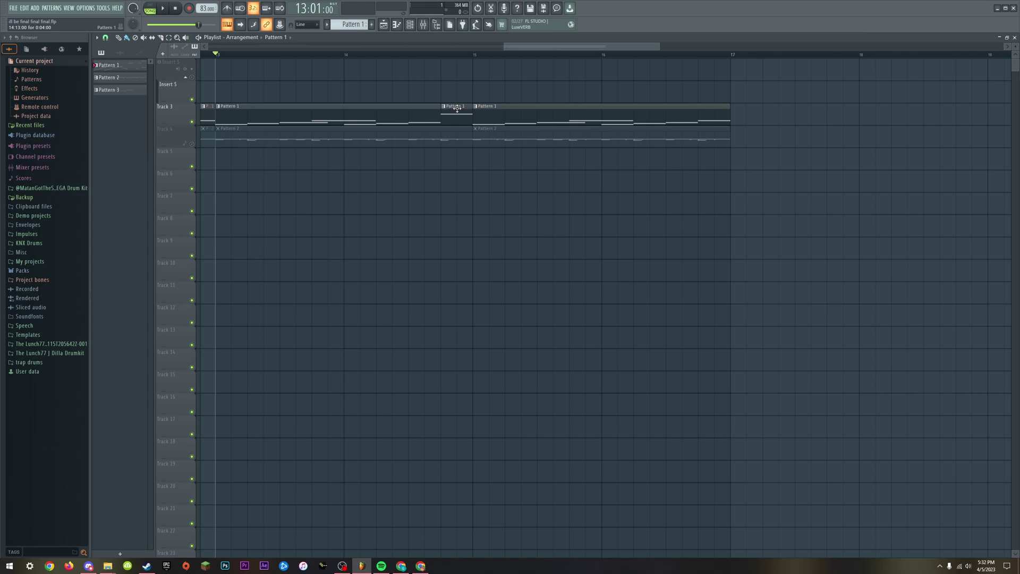
click(442, 54)
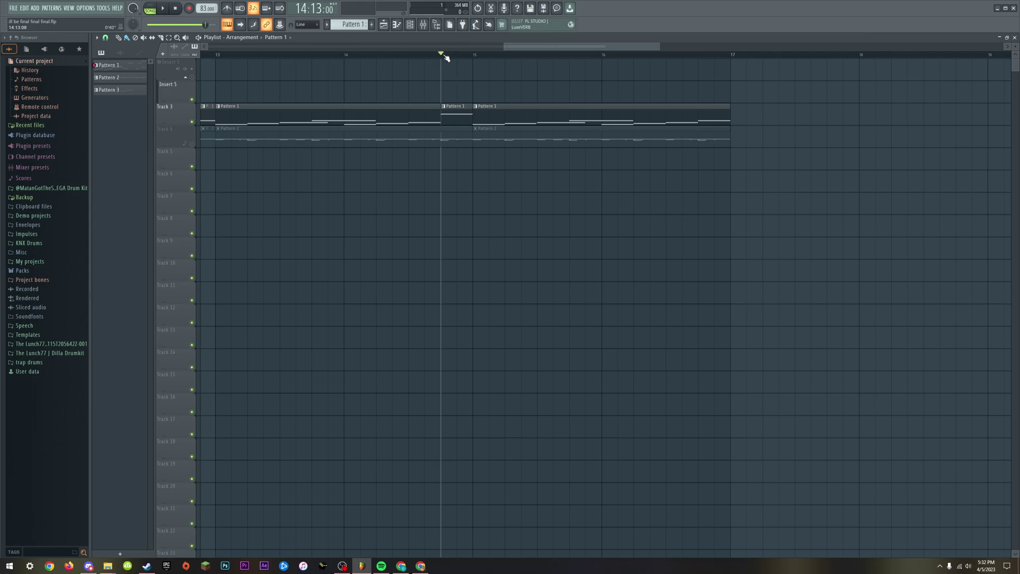
scroll(450, 122, down, 4)
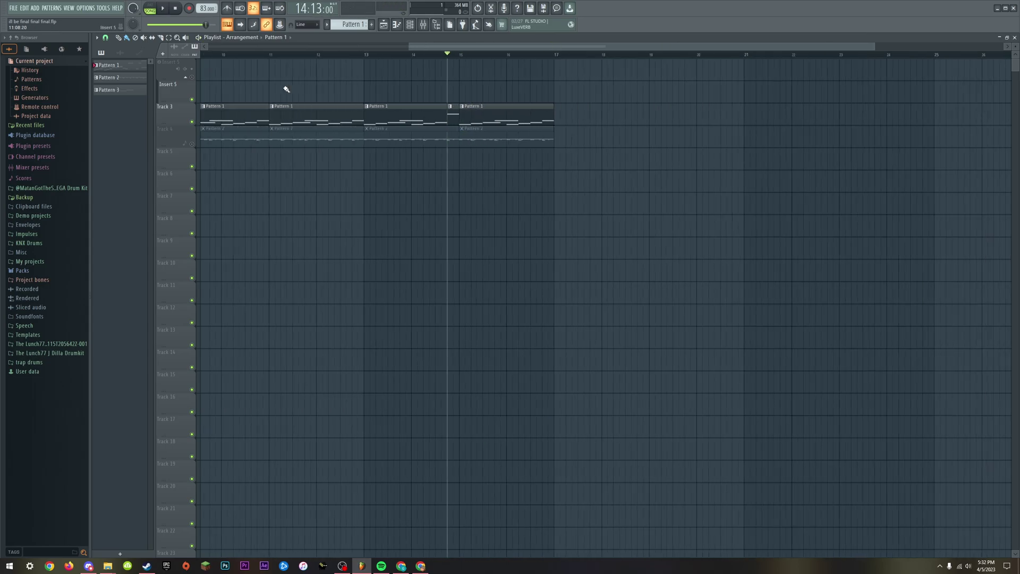
- Save the project without removing any plugin data and open the project just about 12.flp
click(13, 8)
click(19, 44)
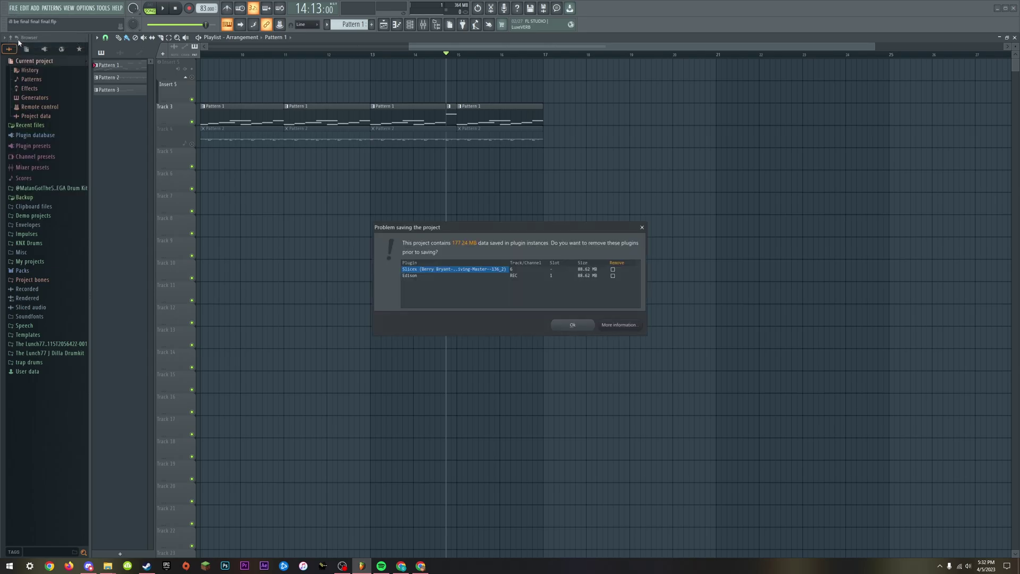
click(567, 330)
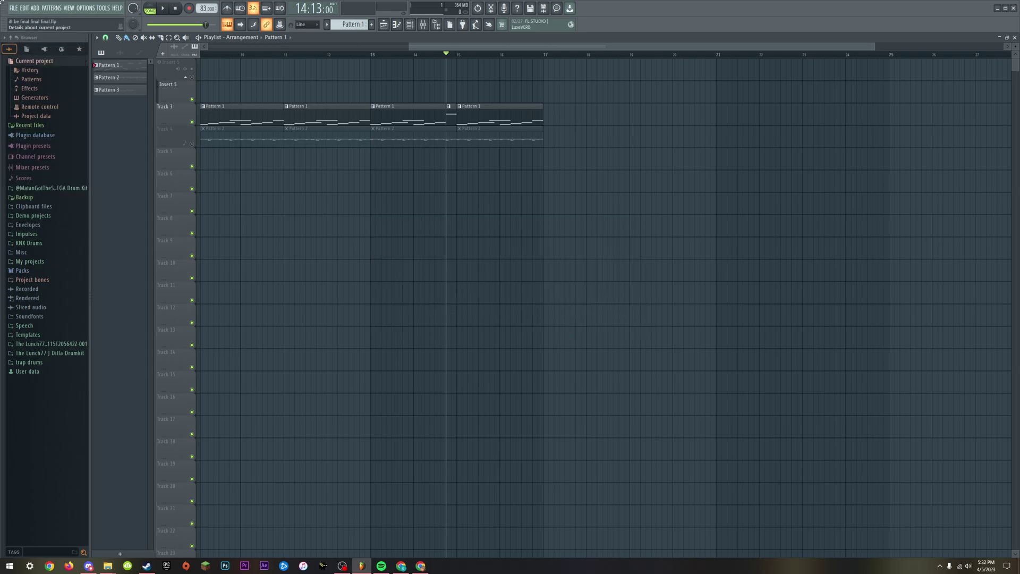
click(13, 8)
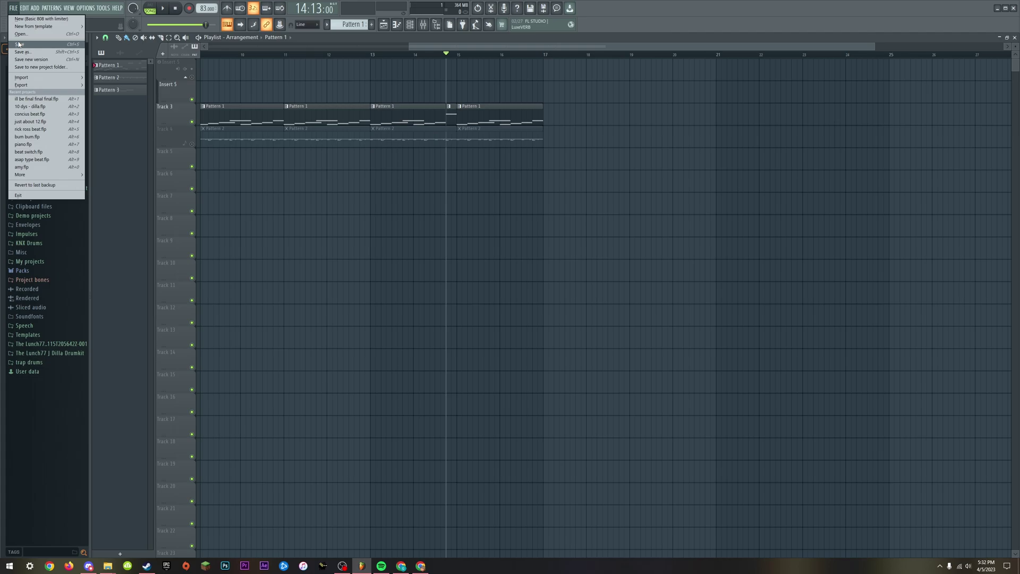
click(21, 26)
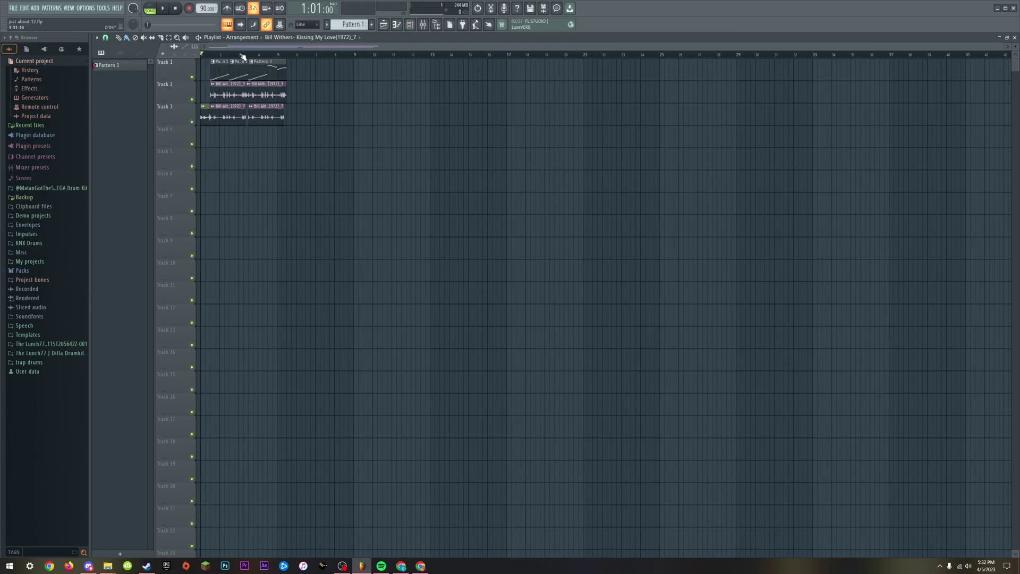
- Open the piano roll of the sliced Pure Magic sample from the channel rack and play its opening slice notes
click(409, 24)
click(159, 39)
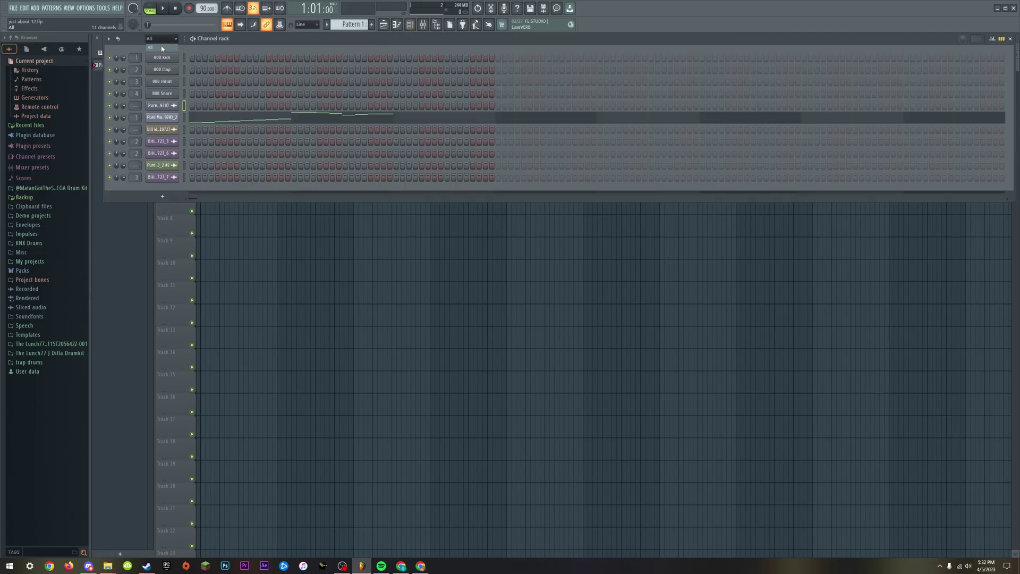
click(212, 121)
key(space)
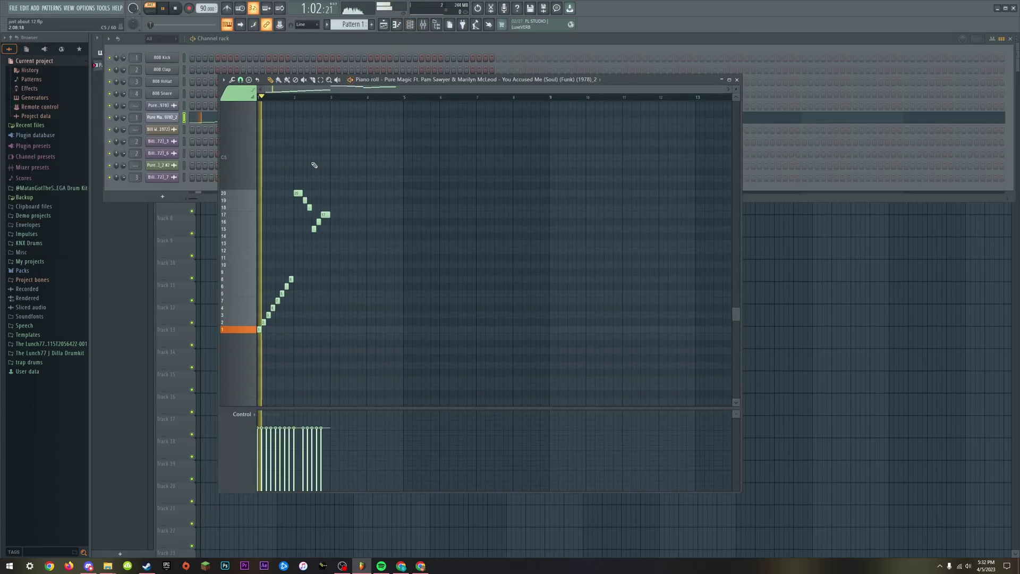
scroll(351, 89, up, 4)
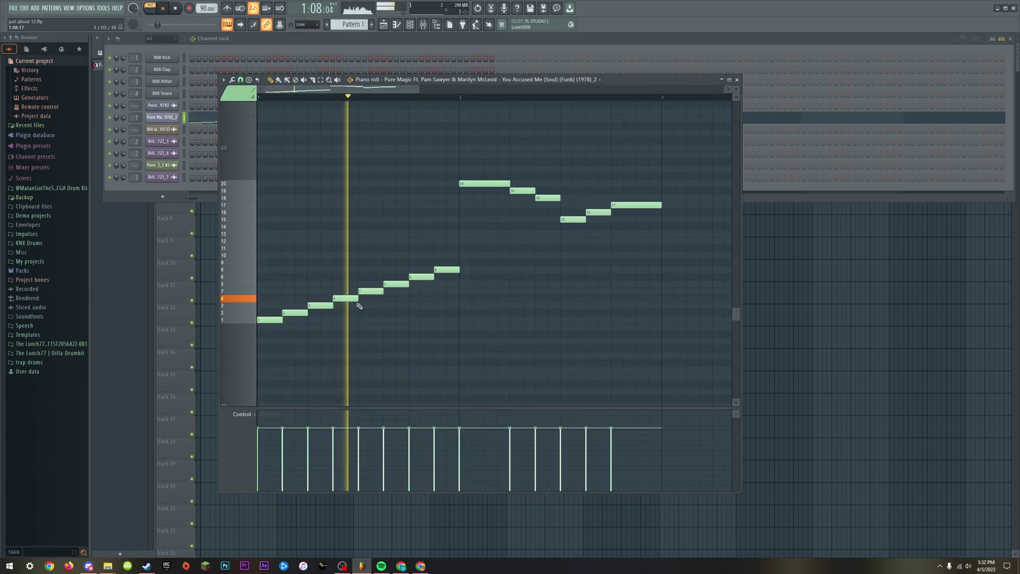
key(space)
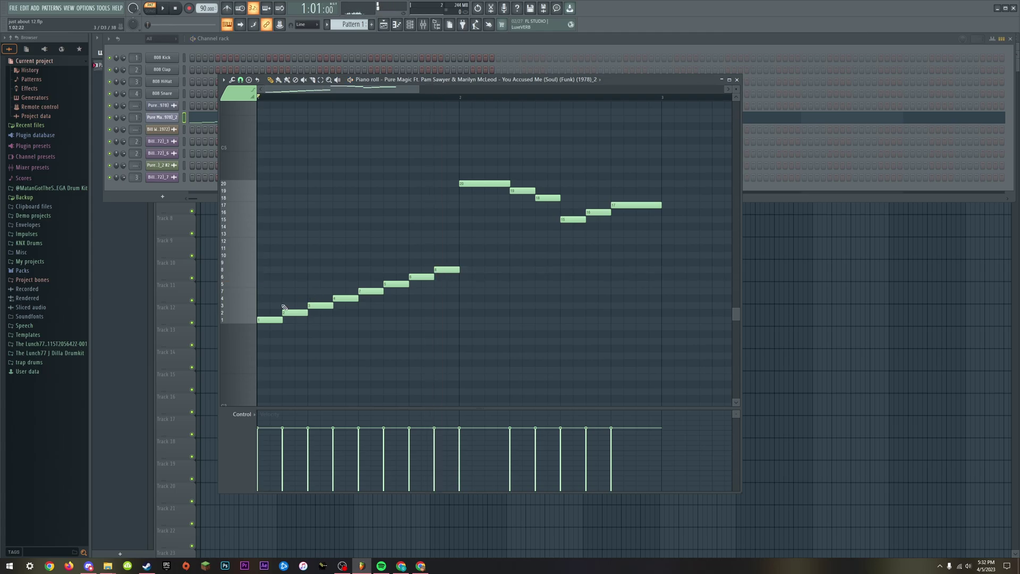
- Examine the ascending slice notes in bar 1 and play them again from the start
scroll(295, 313, down, 2)
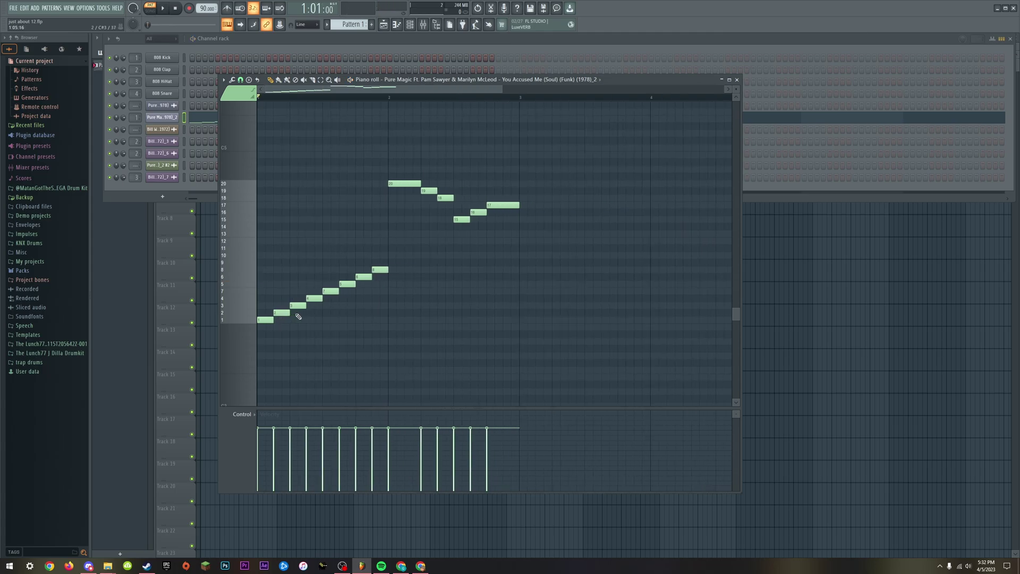
scroll(279, 314, up, 2)
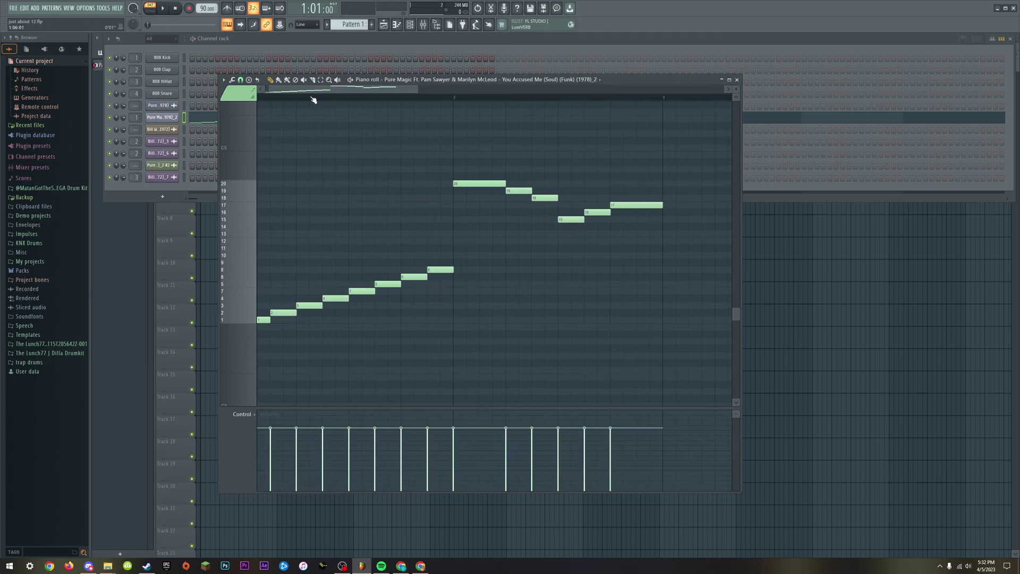
key(space)
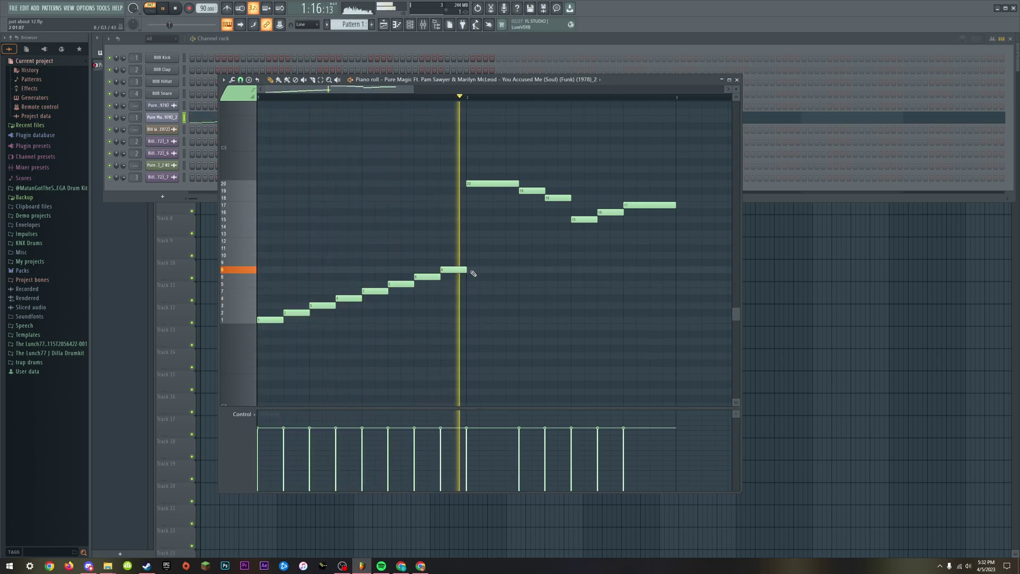
key(space)
scroll(467, 268, down, 2)
- Return to the playlist and play the arrangement from 1:11, where the first Pattern 1 clip starts
click(735, 80)
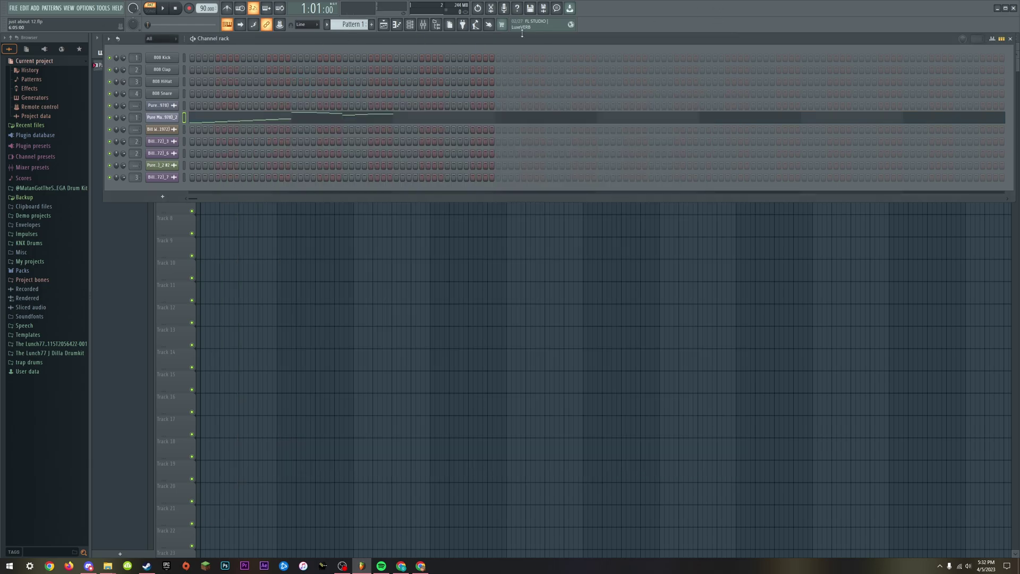
click(1011, 40)
key(space)
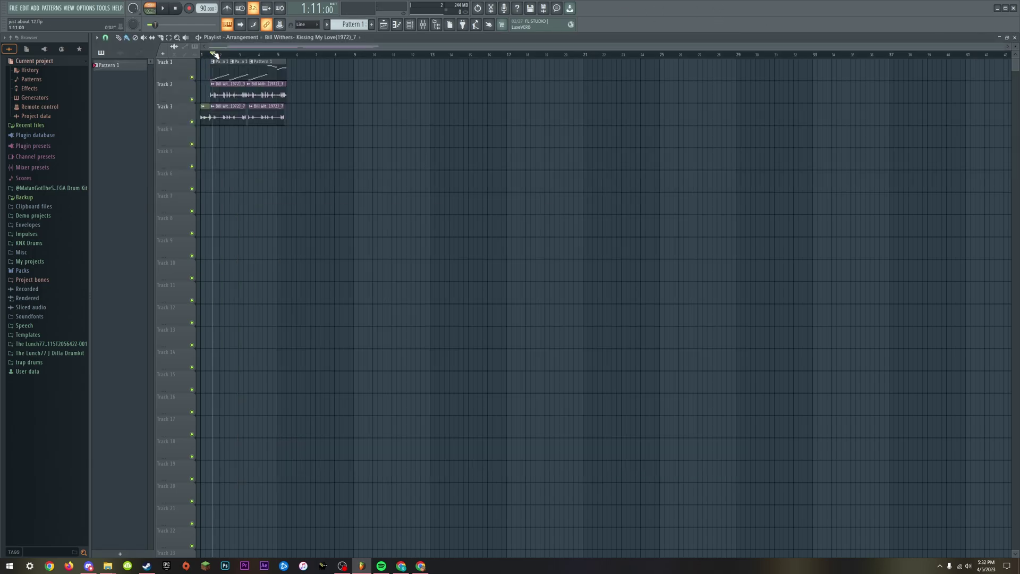
scroll(221, 71, up, 2)
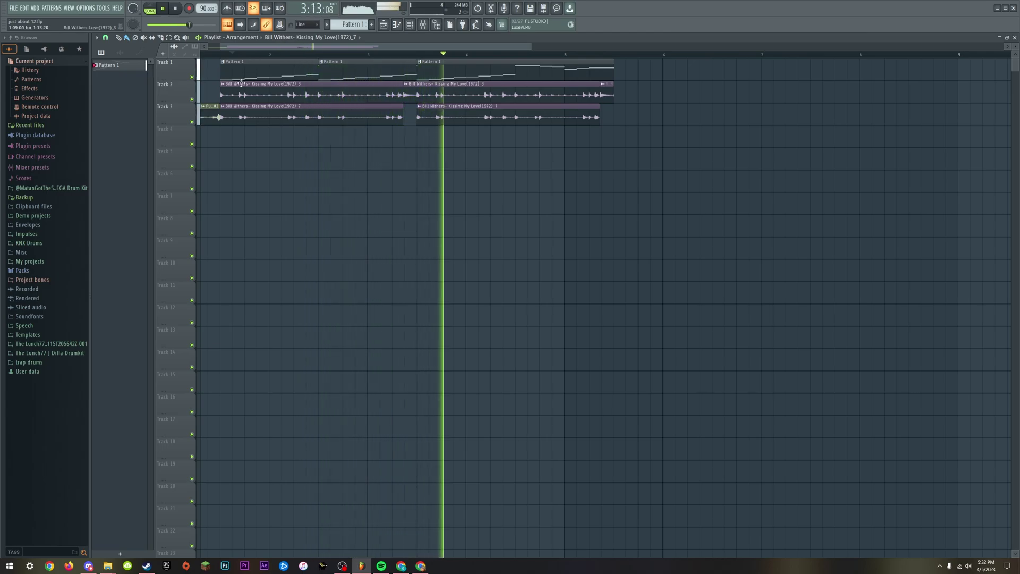
scroll(261, 102, down, 1)
scroll(262, 101, down, 1)
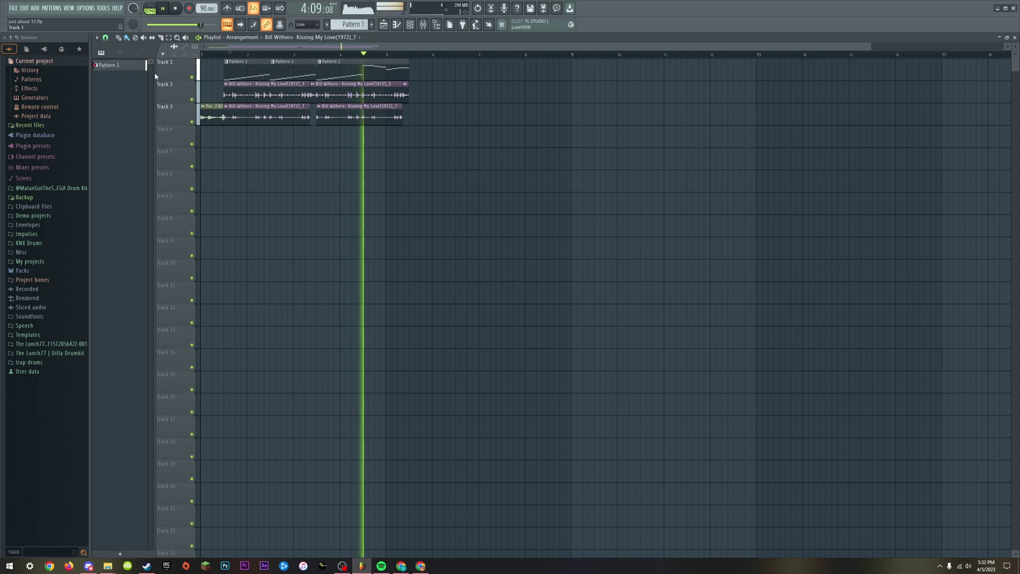
key(space)
- Open the project 10 dys - dilla.flp
click(14, 7)
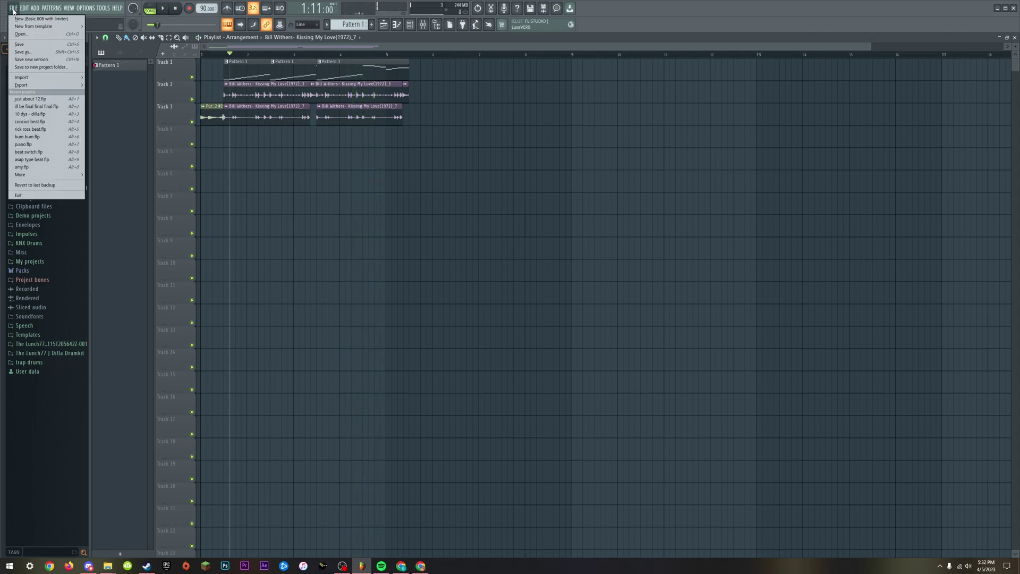
click(21, 33)
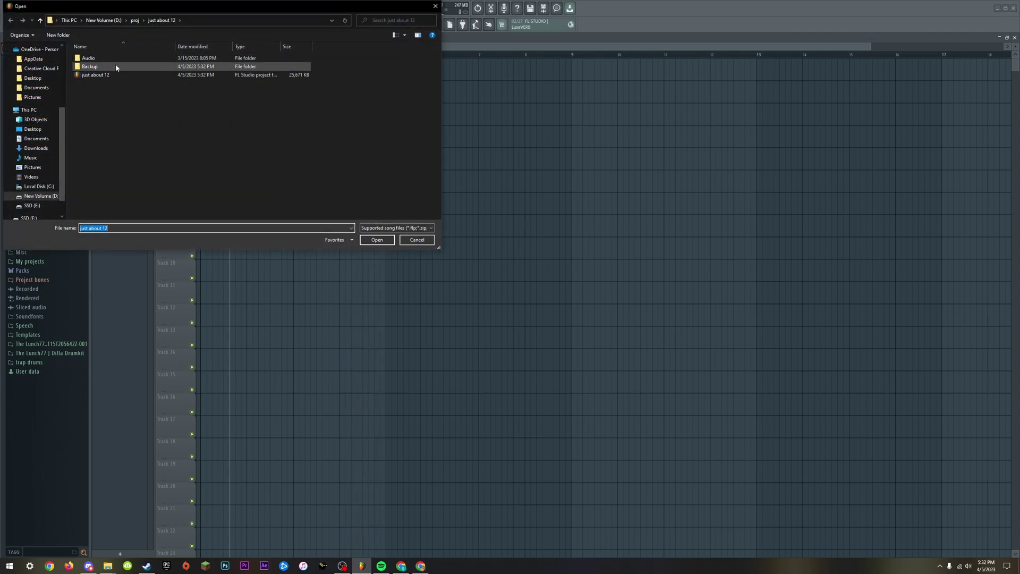
double_click(96, 75)
click(305, 74)
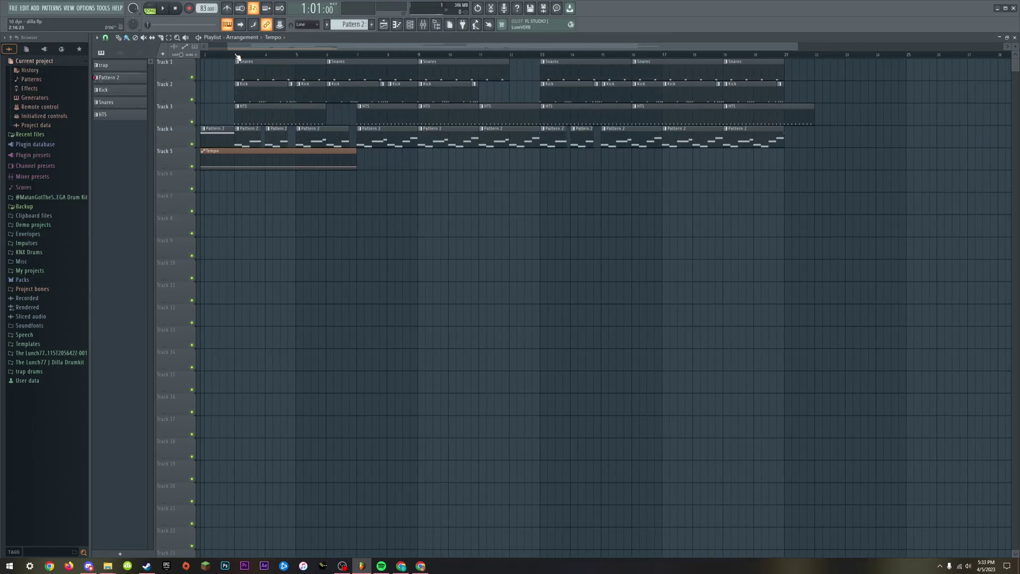
- Program a pattern named old drum loop with HAT 2 every two steps, KICK 4 on steps 1 and 9, dillarim3 on 5 and 13, and play it
click(412, 25)
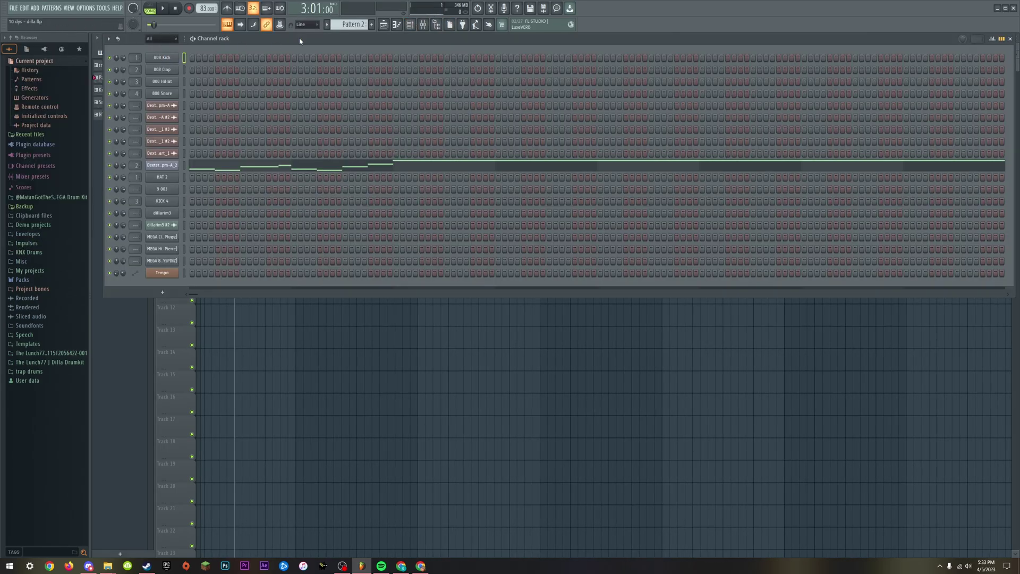
click(162, 201)
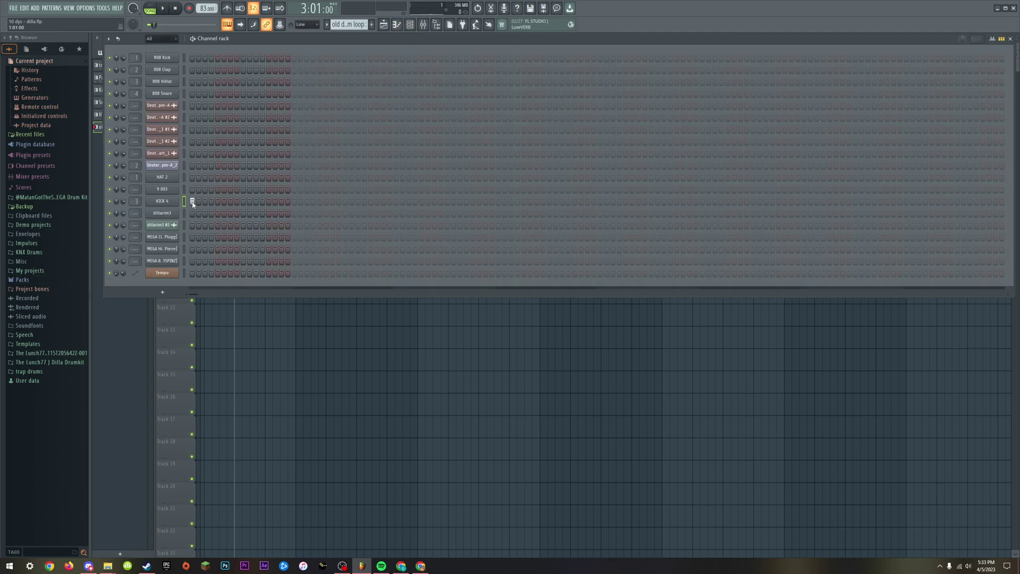
click(173, 179)
click(345, 110)
right_click(195, 181)
click(258, 201)
click(174, 190)
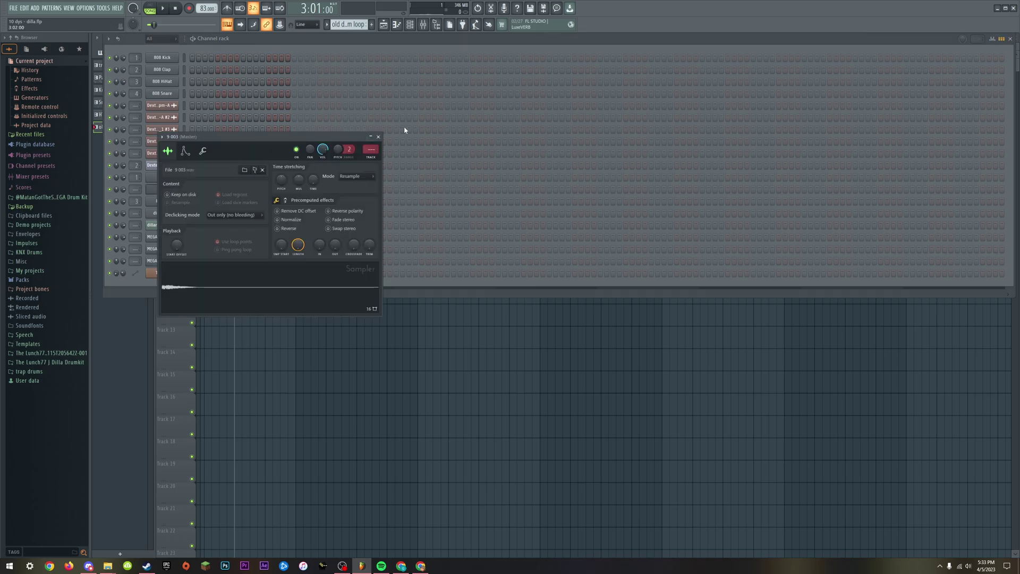
click(378, 137)
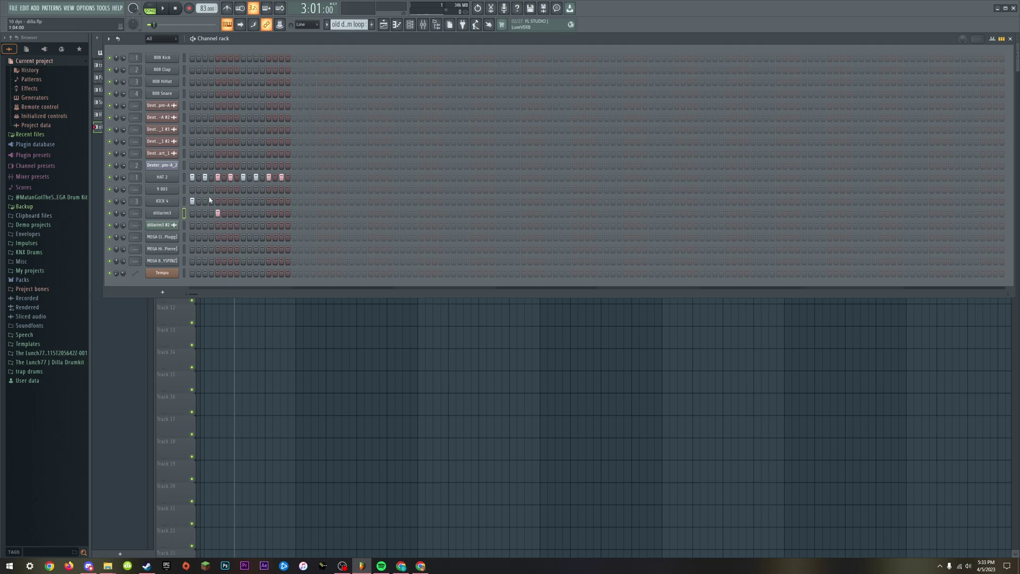
click(193, 38)
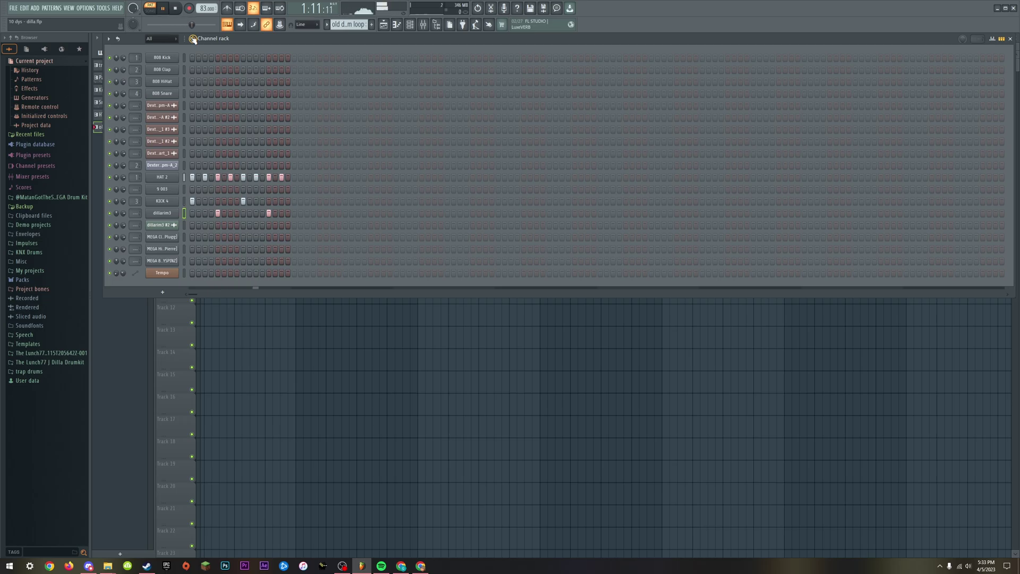
key(space)
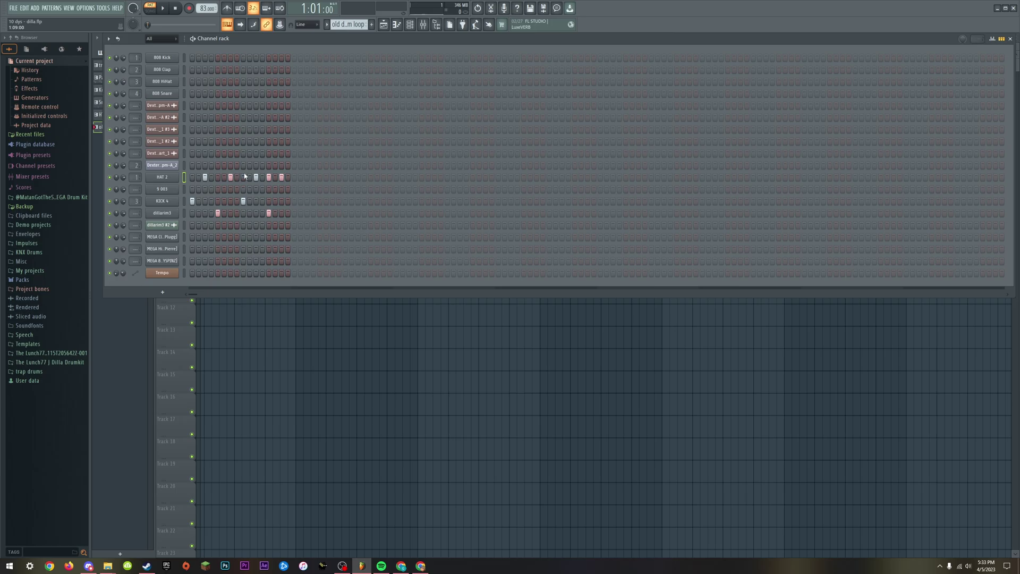
- Keep the HAT 2 hits only on steps 3, 7, 11 and 15, play the loop and check the dillarim3 sample settings
click(269, 178)
key(space)
key(space)
click(162, 213)
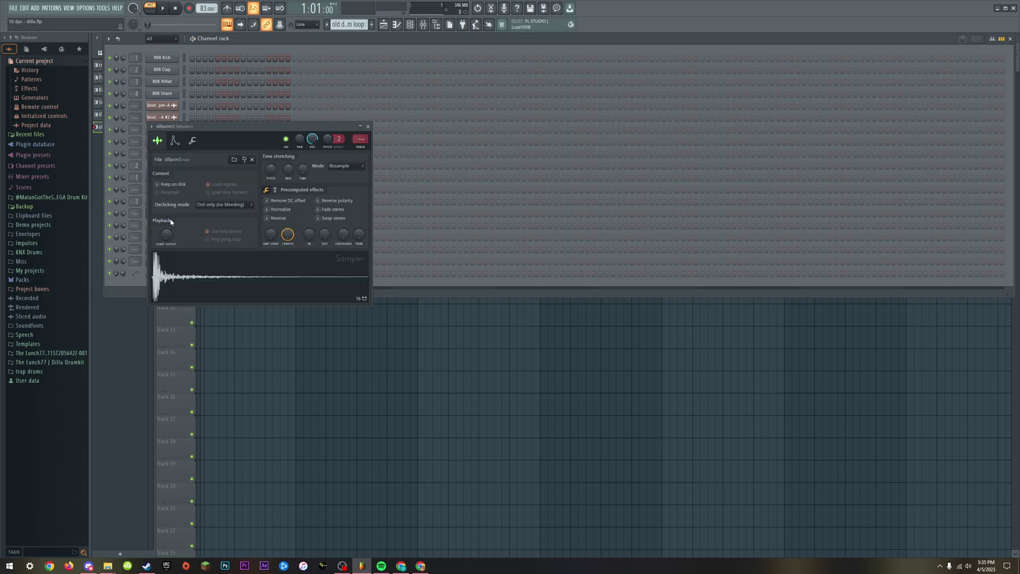
click(368, 126)
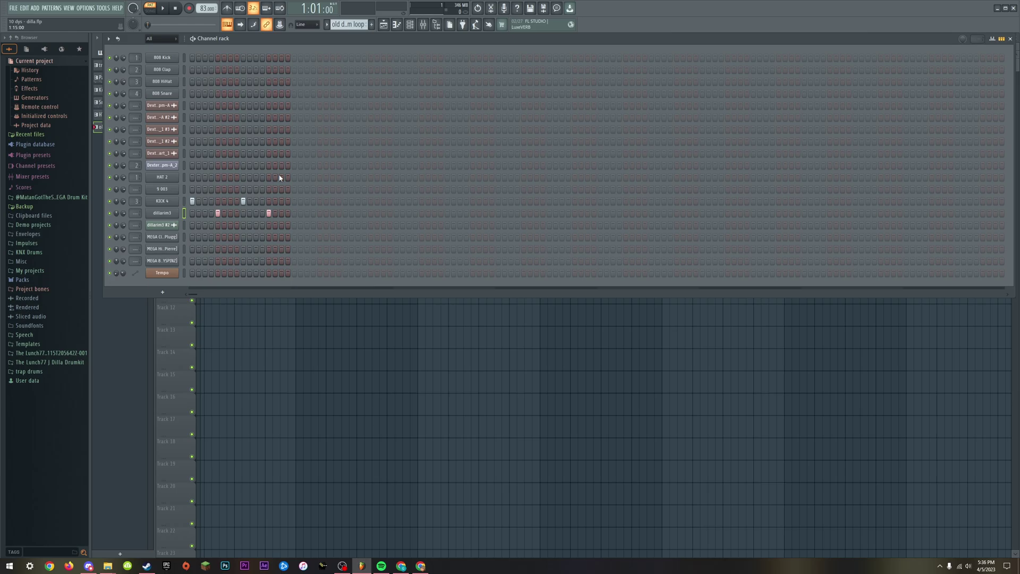
- Fill 9 003 on every second step, place HAT 2 on steps 3, 7, 11 and 15, and play the loop
right_click(151, 188)
click(302, 215)
key(space)
key(space)
right_click(166, 179)
click(202, 183)
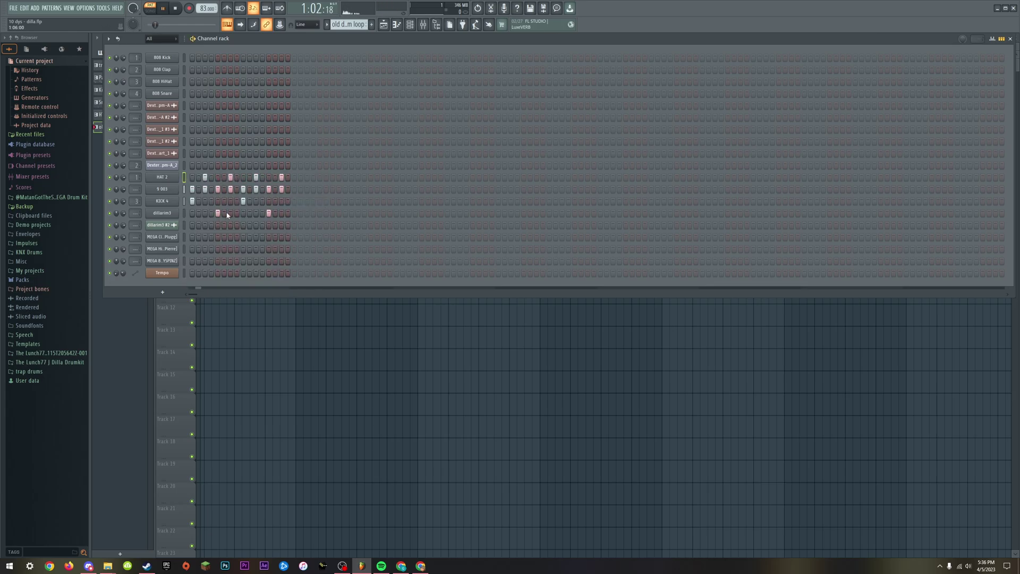
drag(196, 177, 387, 180)
- Delete the old drum loop pattern
click(126, 310)
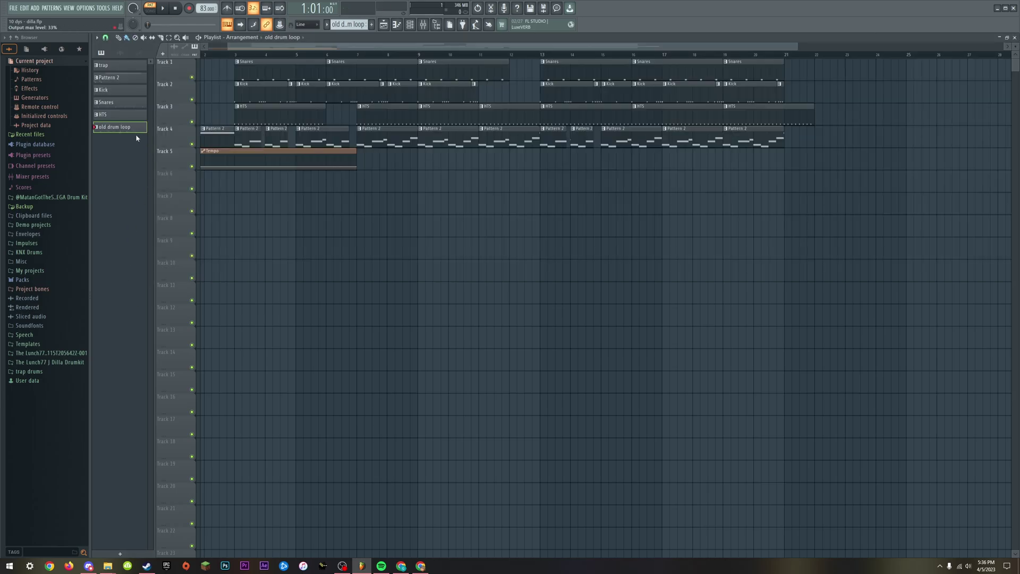
right_click(126, 129)
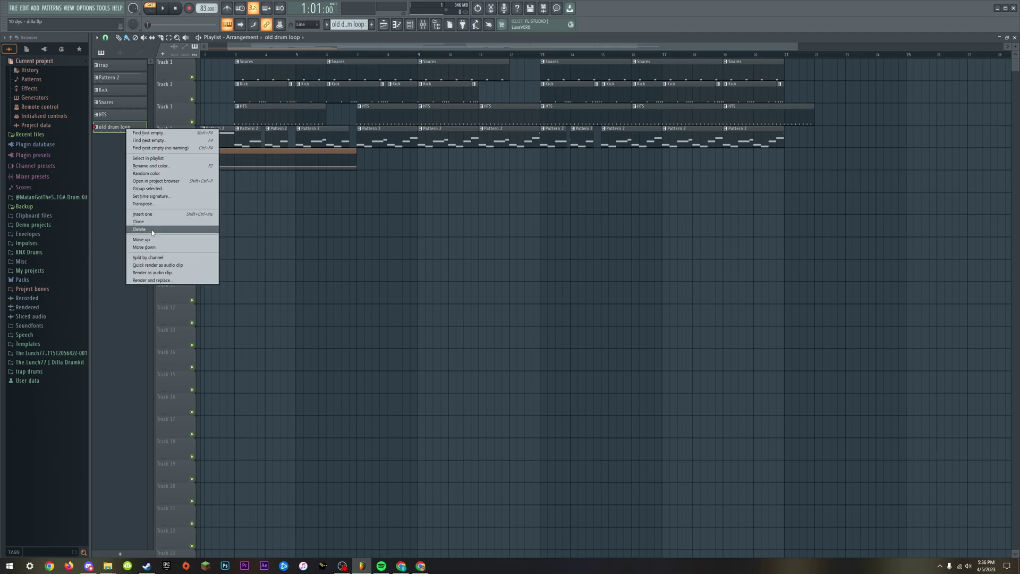
click(138, 229)
click(538, 309)
- Try stacking the first Kick and HTS clips on the Snares track, and undo the clip moves
scroll(207, 83, up, 3)
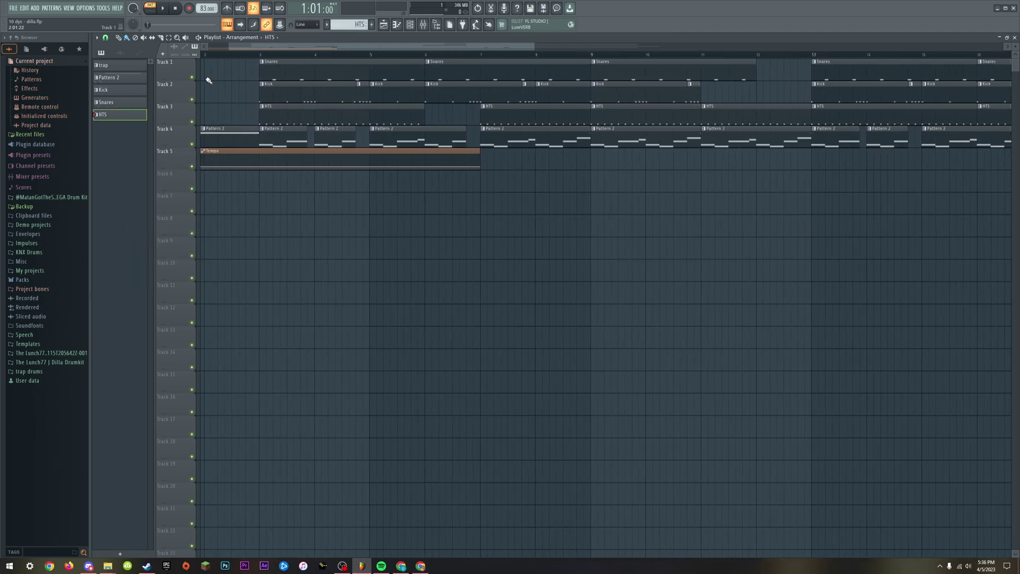
drag(299, 95, 295, 74)
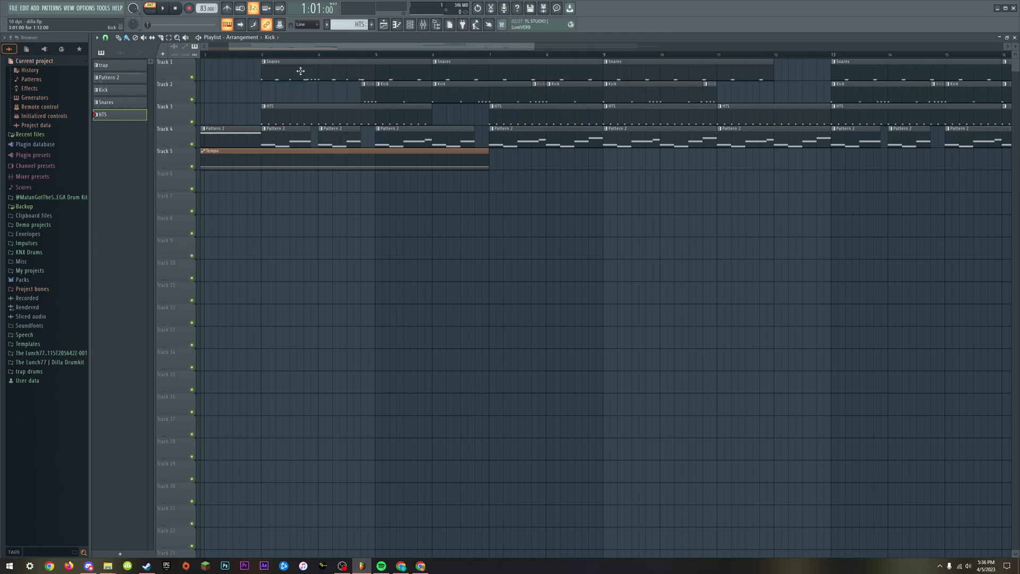
drag(294, 112, 293, 74)
key(ctrl+z)
key(ctrl+z)
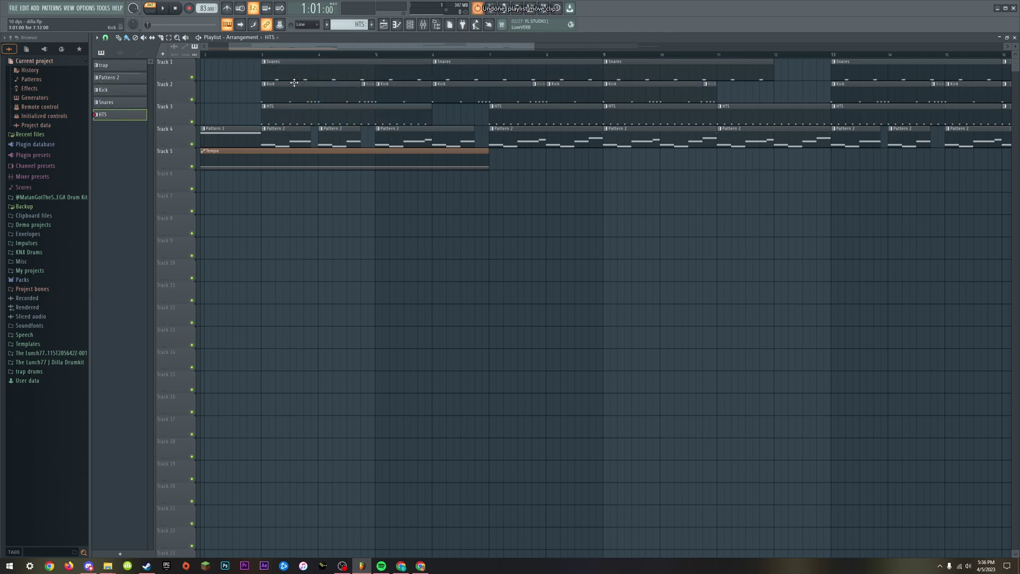
- Examine the step placement of the HTS and Kick patterns in the channel rack and play the Kick pattern
click(409, 25)
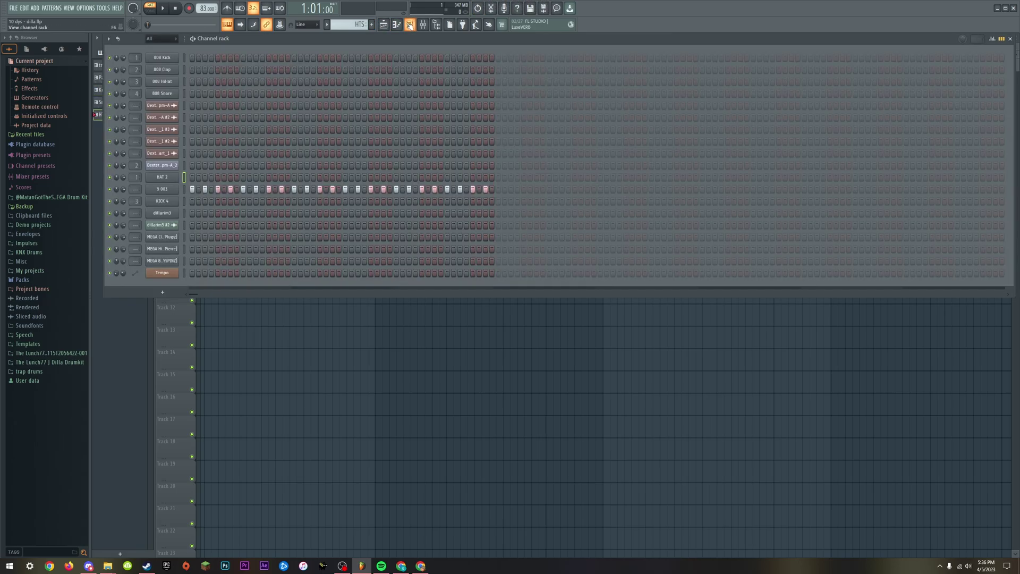
key(F6)
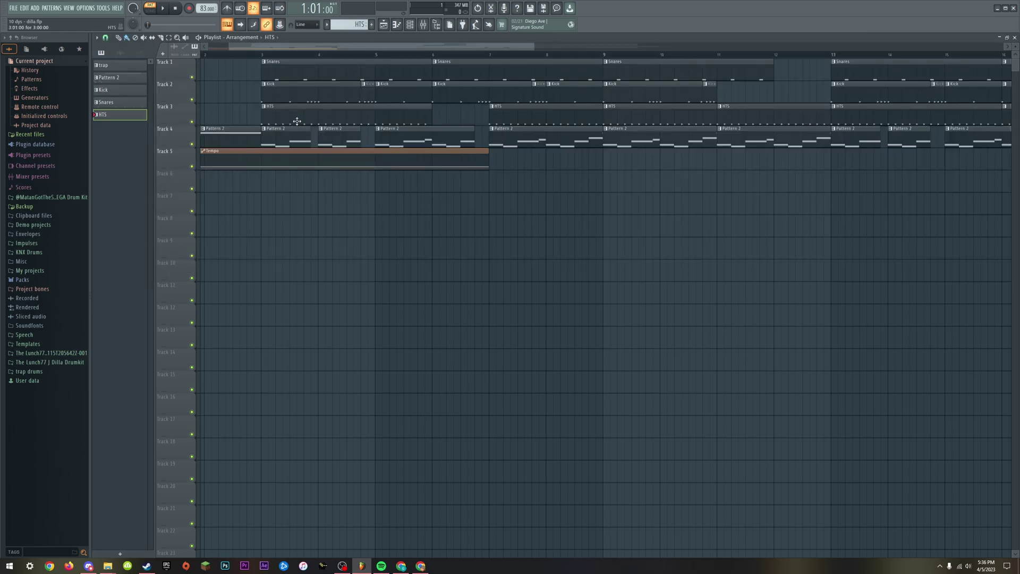
click(298, 98)
key(F6)
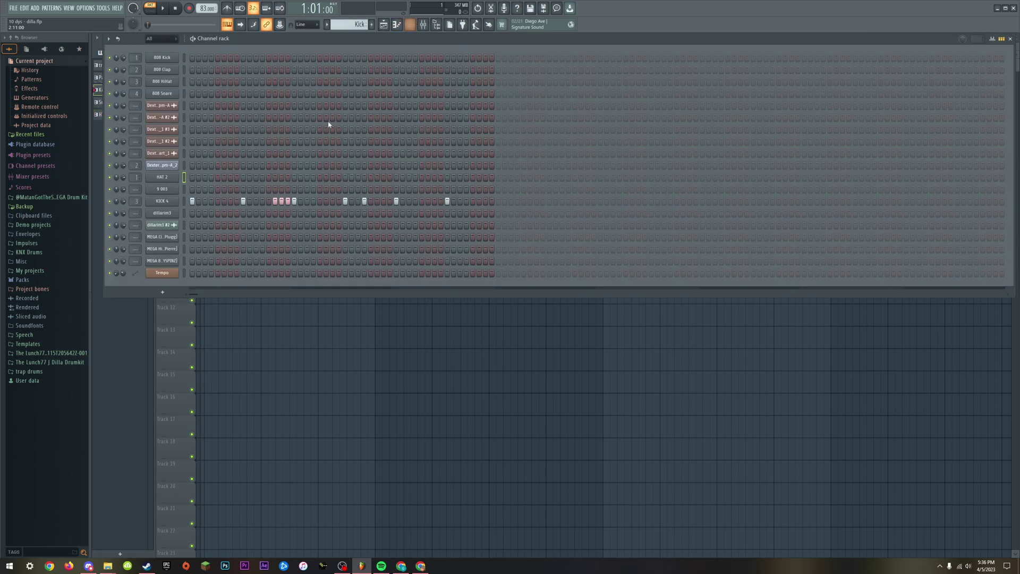
key(space)
key(space)
key(space)
key(space)
- Examine KICK 4's notes and velocities in the piano roll and play them from late in bar 1
right_click(172, 201)
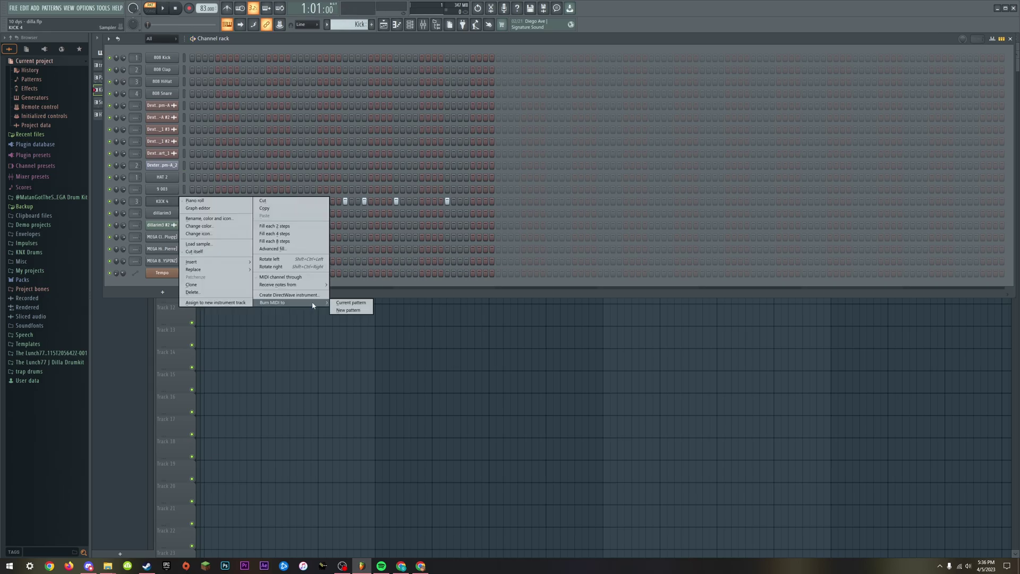
click(202, 201)
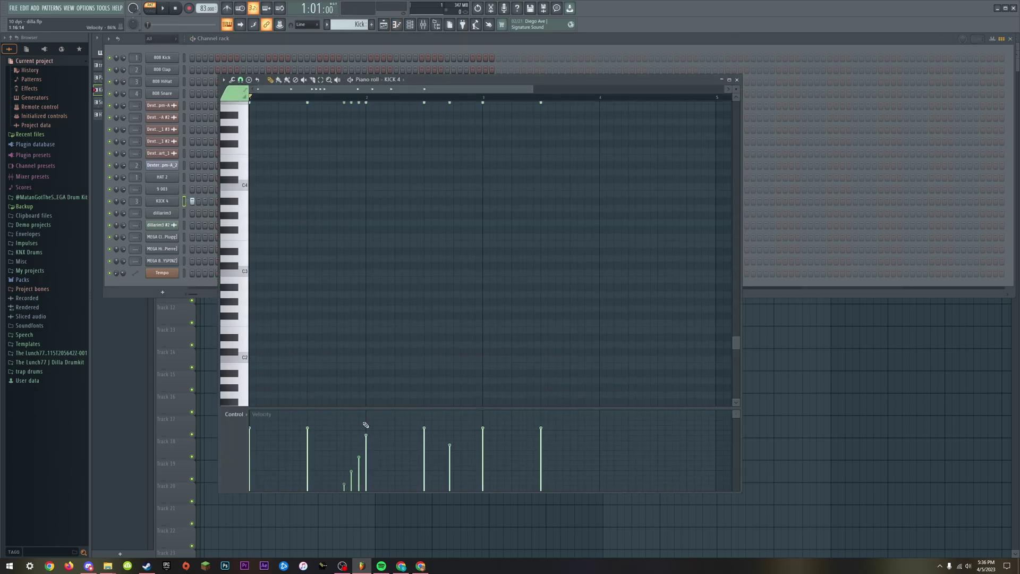
scroll(352, 374, up, 3)
click(336, 94)
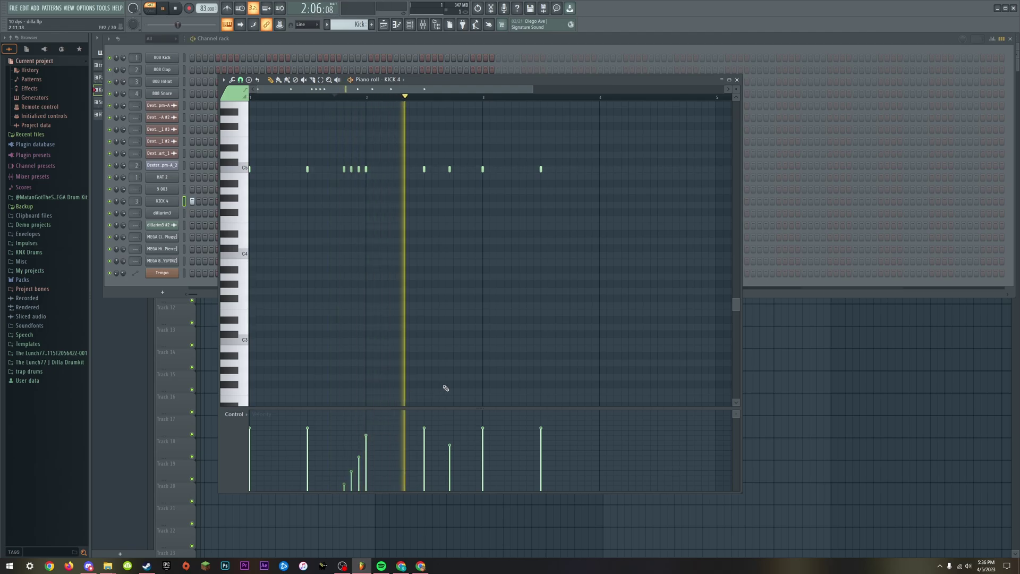
key(space)
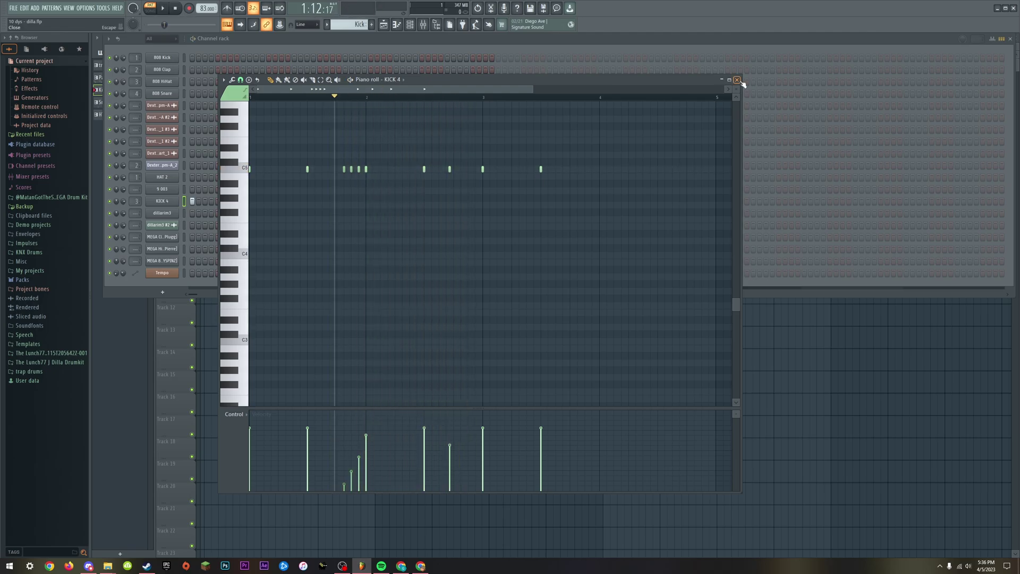
click(736, 80)
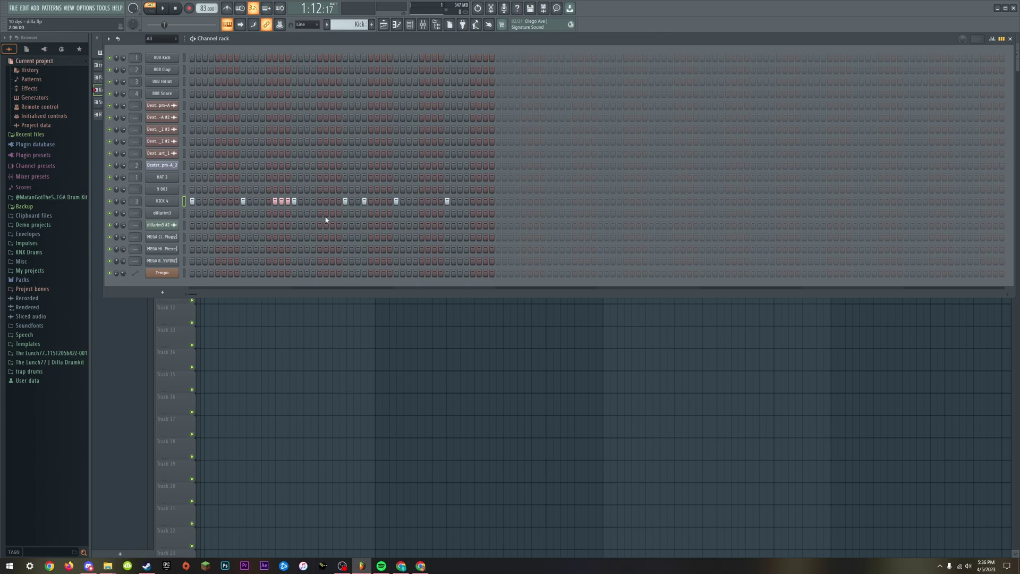
- Reopen the KICK 4 piano roll to check the note placement again
right_click(159, 197)
click(207, 201)
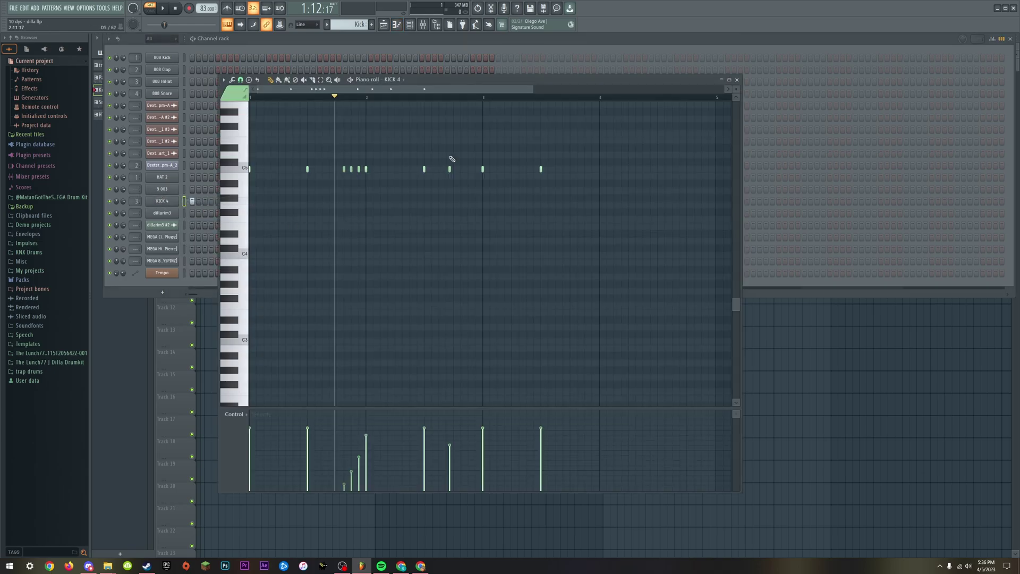
click(738, 80)
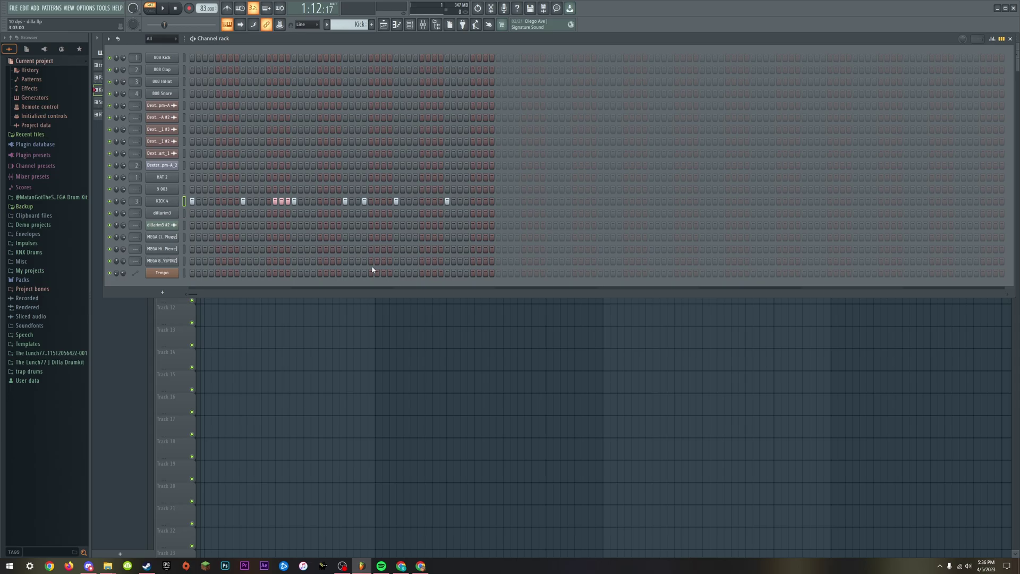
- Mute Track 4 with the Pattern 2 sample clips in the playlist and play only the drums from bar 3
key(F6)
scroll(327, 62, up, 2)
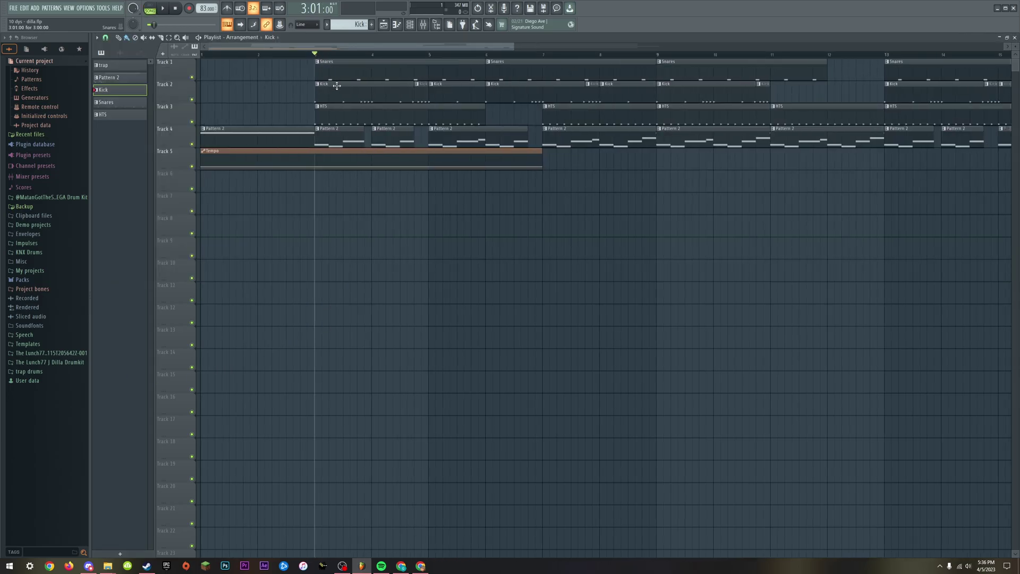
key(space)
key(space)
click(192, 144)
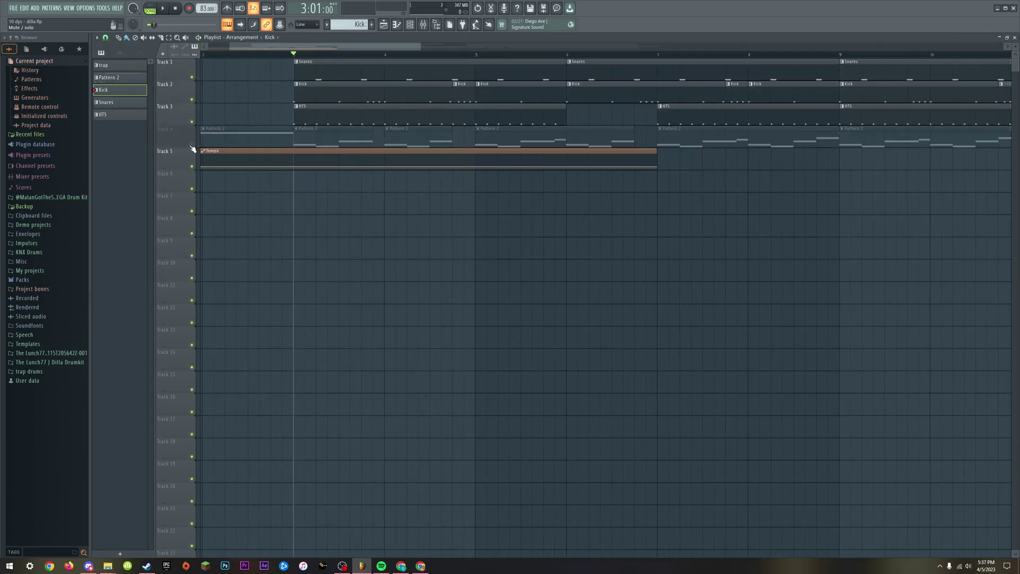
key(space)
scroll(328, 111, up, 1)
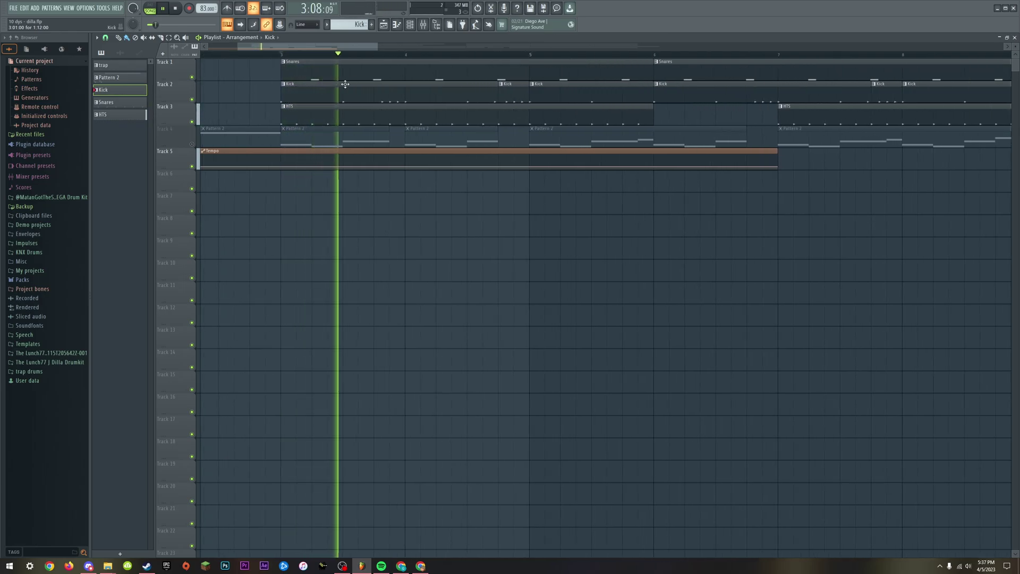
key(space)
- Examine the placement of the Snares pattern's notes in the piano roll and close it
double_click(382, 70)
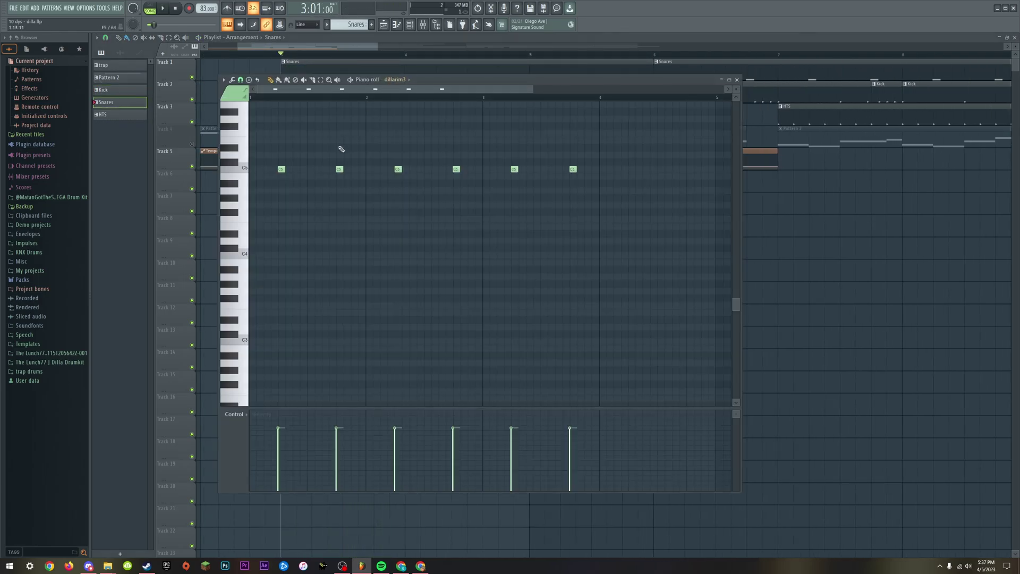
scroll(276, 176, up, 3)
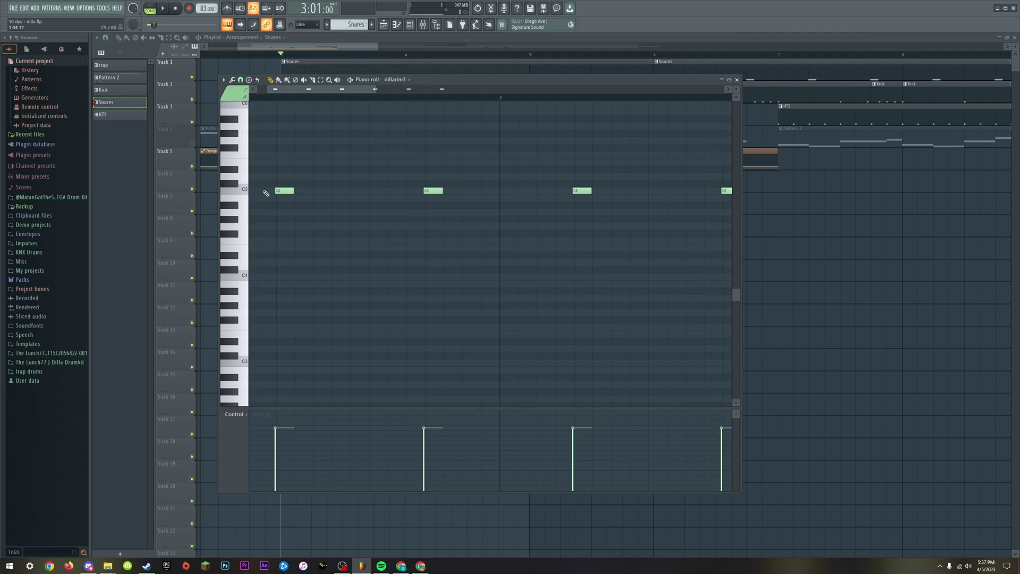
click(735, 80)
- Play the drums without the sample from bar 3 and around late bar 4, and unmute Track 4
key(space)
scroll(381, 118, up, 2)
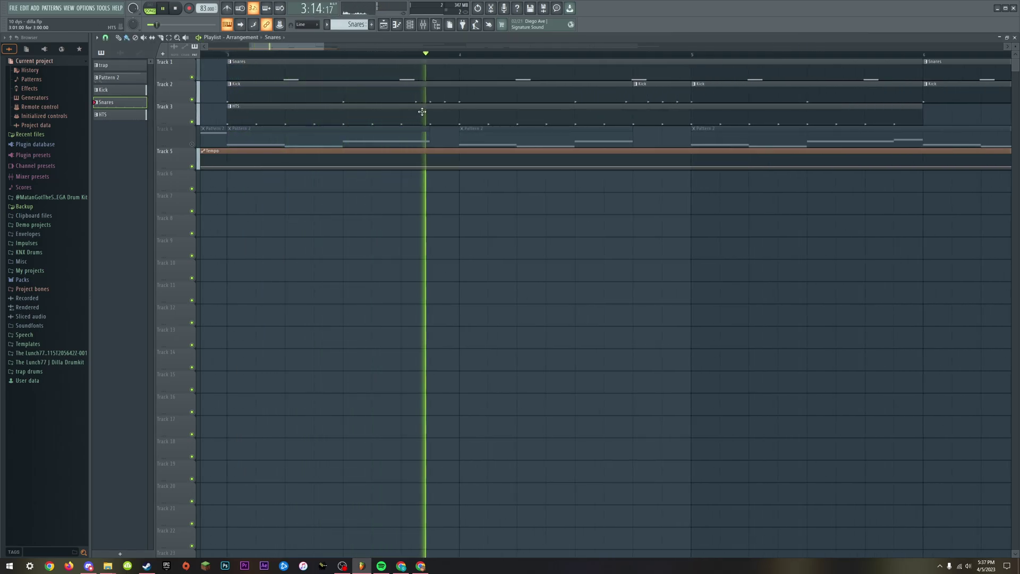
scroll(400, 47, right, 2)
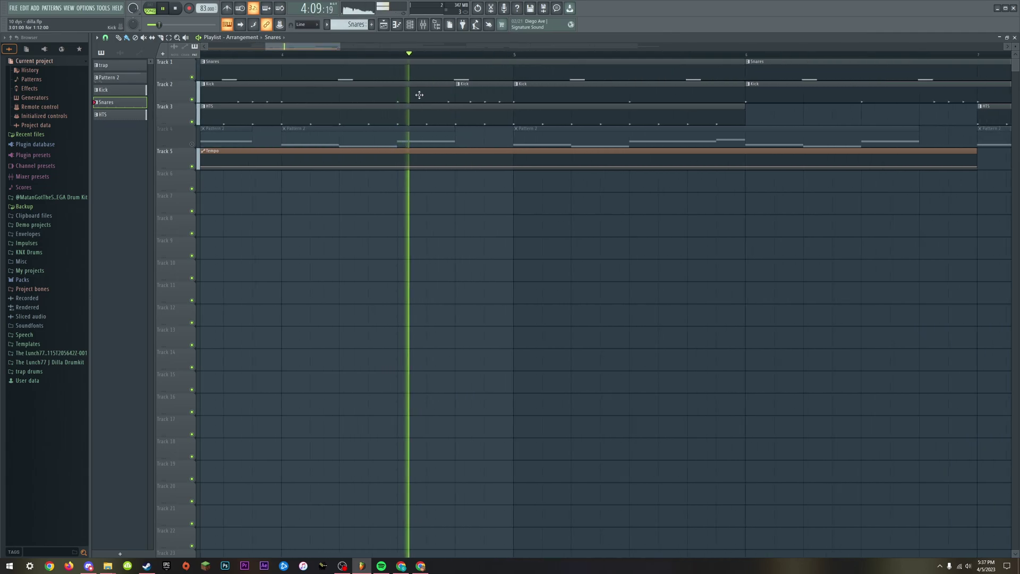
key(space)
click(425, 53)
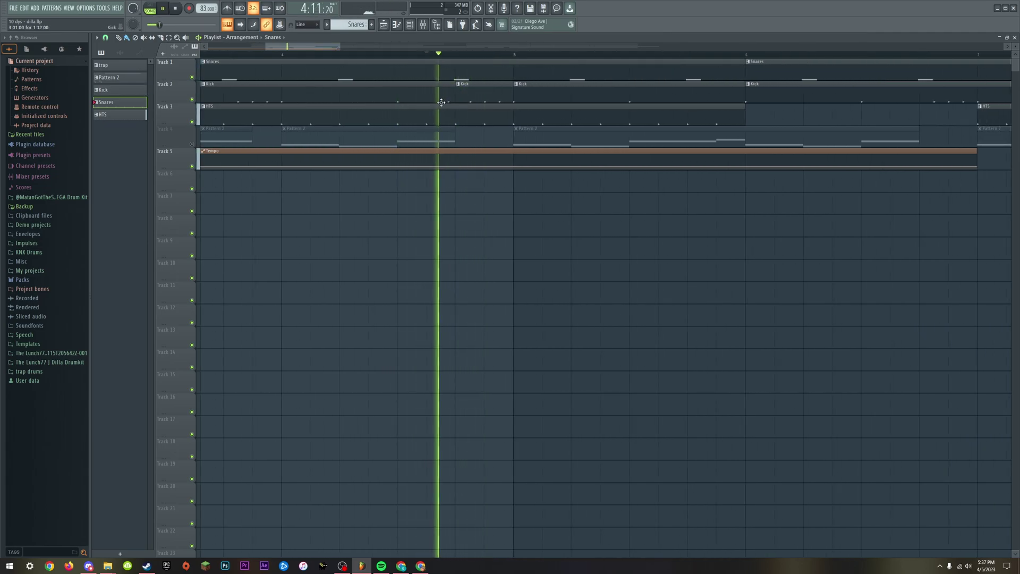
scroll(509, 106, down, 5)
key(space)
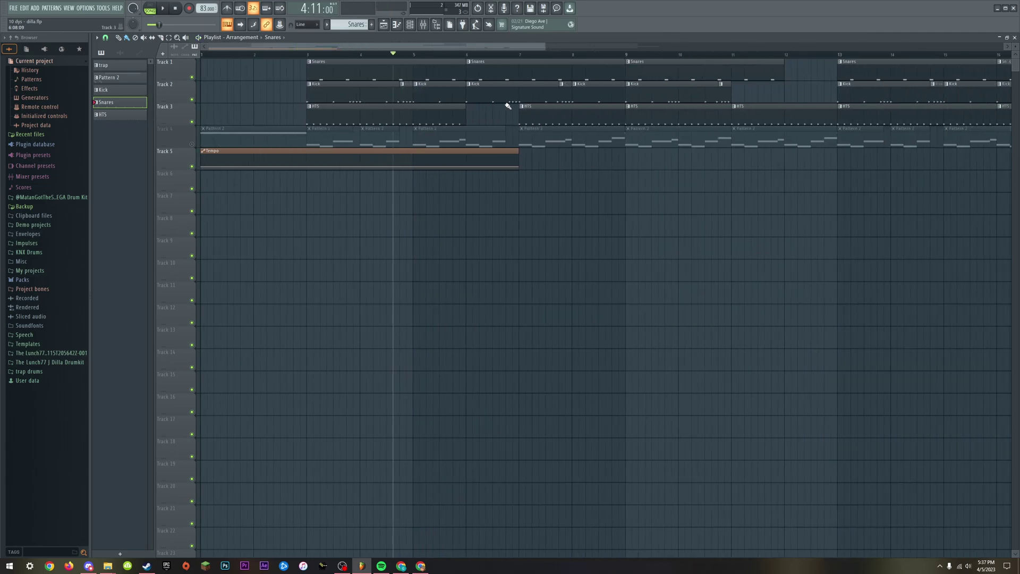
click(192, 144)
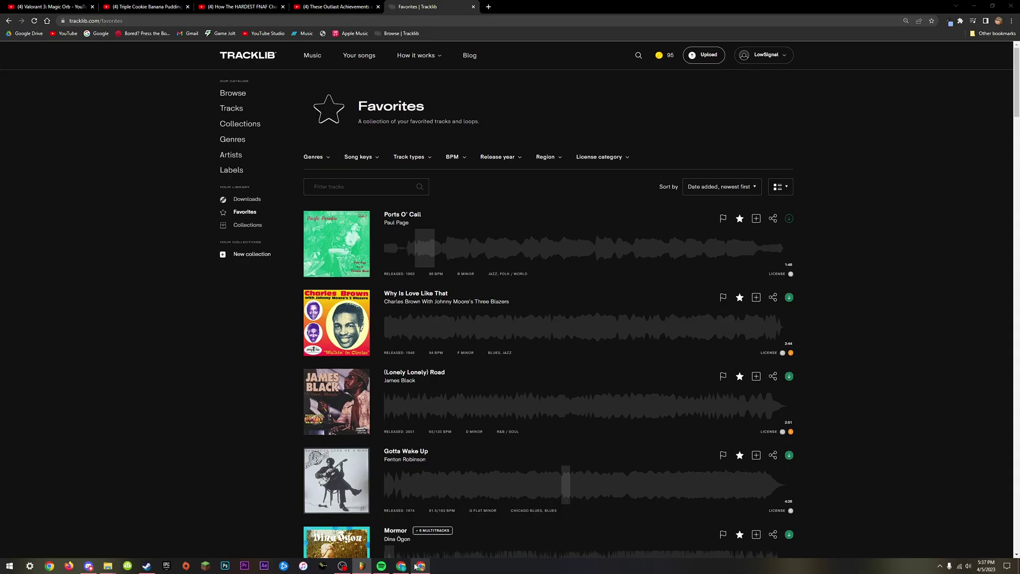
- Switch to Chrome, find Slum Village's "Jealousy" through the "jealousy slum village" suggestion, and play its first seconds on YouTube
click(421, 566)
click(316, 21)
text(jealo)
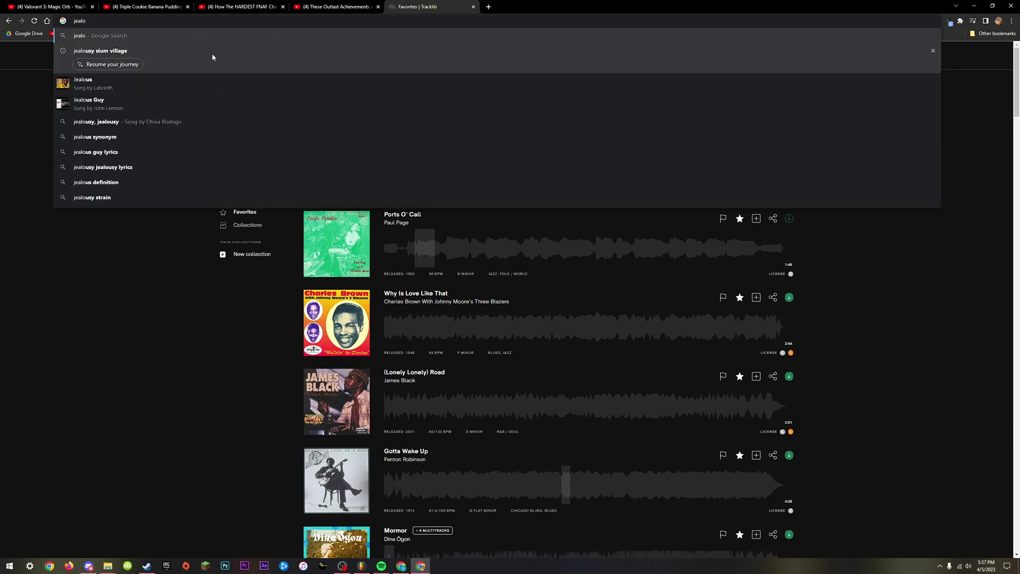
click(214, 59)
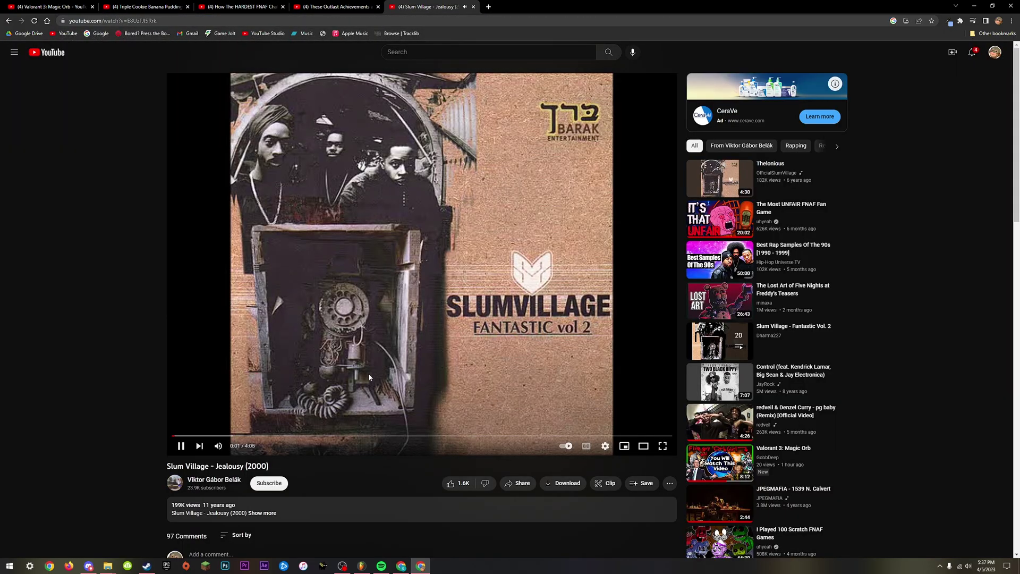
click(386, 363)
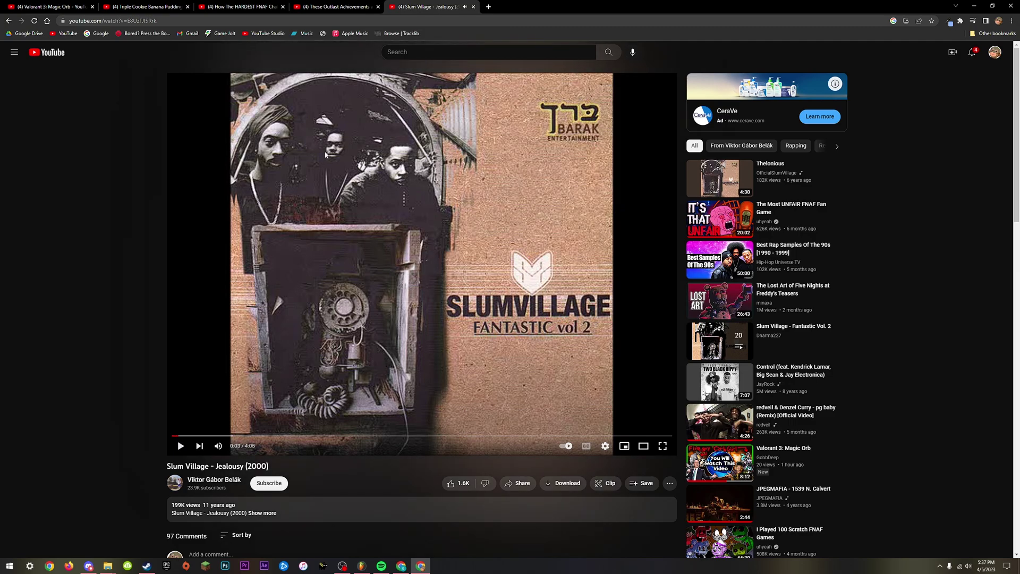
- Search the web for "jealousy slum village whosampled"
click(391, 22)
text(jelousy slum village hosampled)
key(Return)
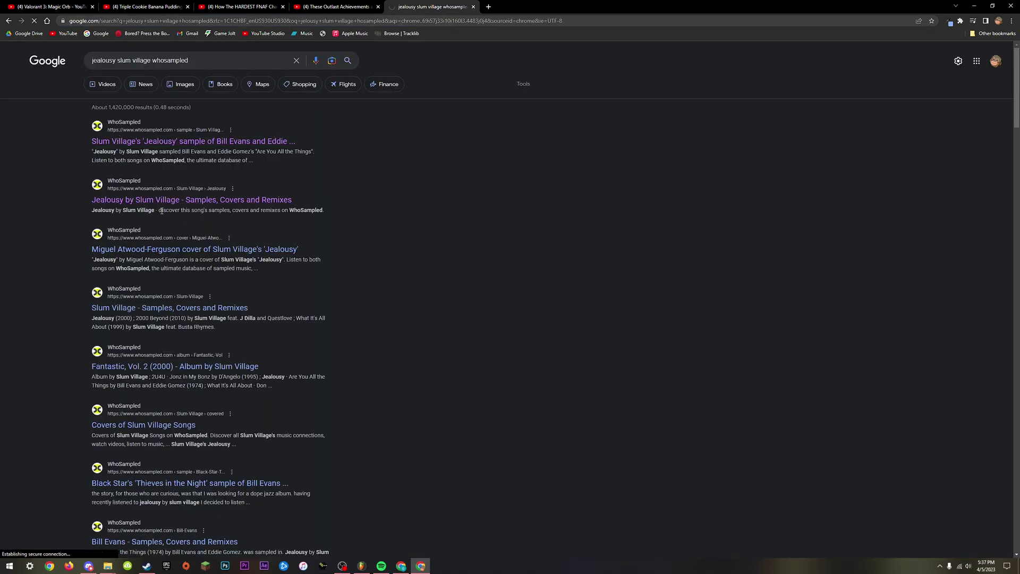
- Play Bill Evans and Eddie Gomez's "Are You All the Things" from 4:35 on WhoSampled, and close the page
scroll(365, 276, down, 3)
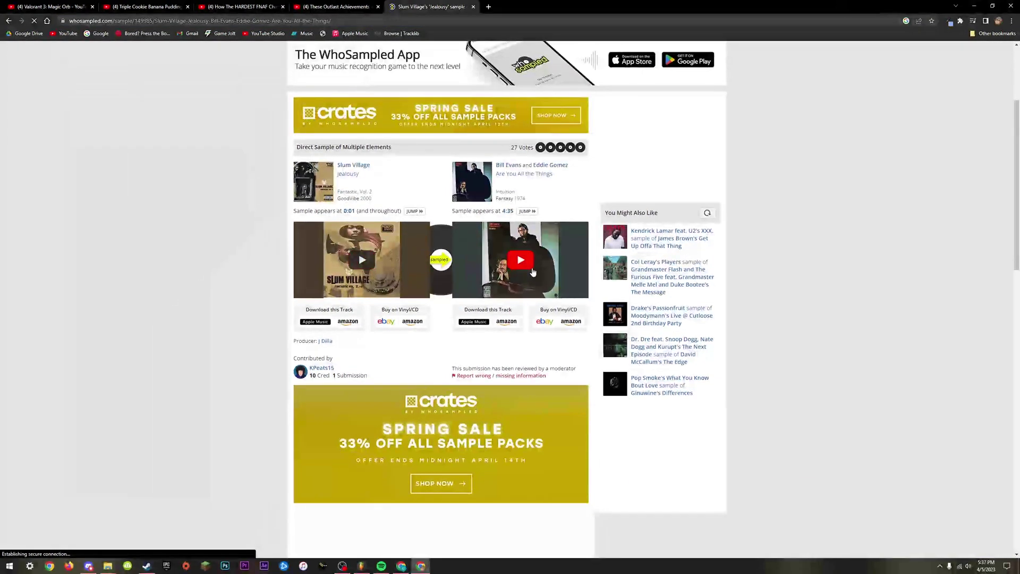
click(520, 260)
click(508, 212)
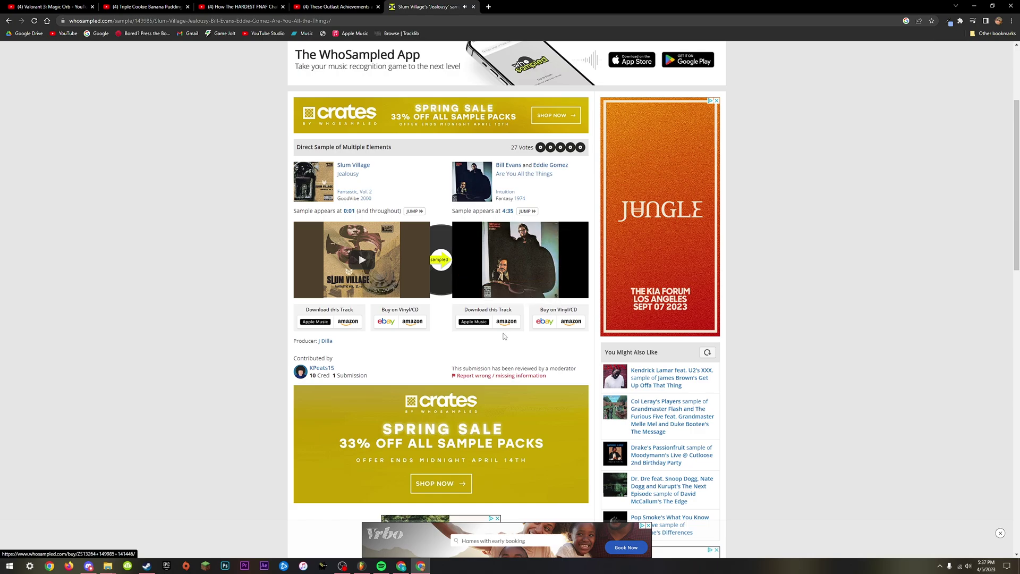
click(501, 261)
click(473, 7)
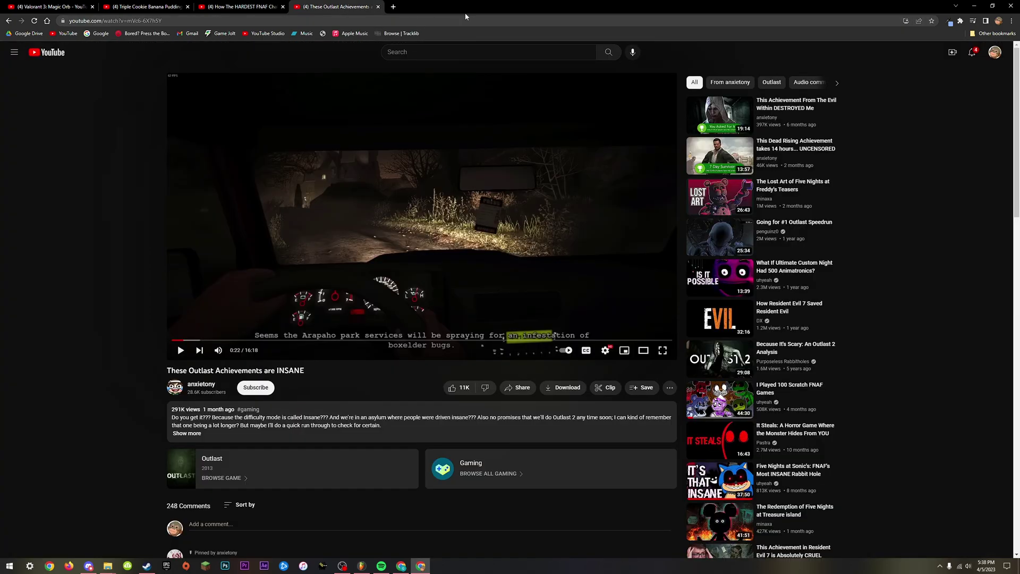
- Return to FL Studio, set the playhead to bar 3, and examine the gaps between the Pattern 2 clips on Track 4
click(363, 567)
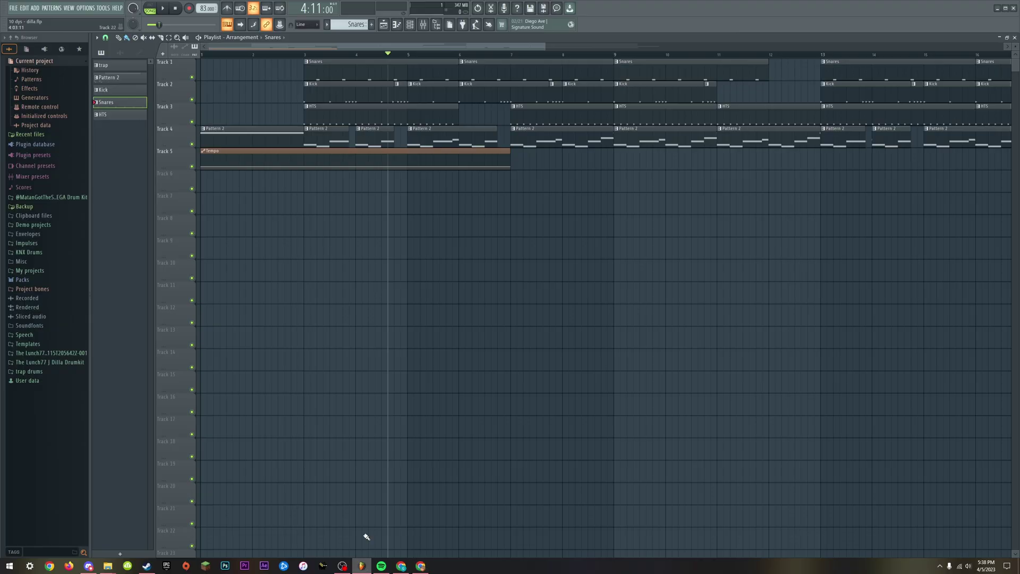
click(317, 57)
scroll(350, 143, up, 3)
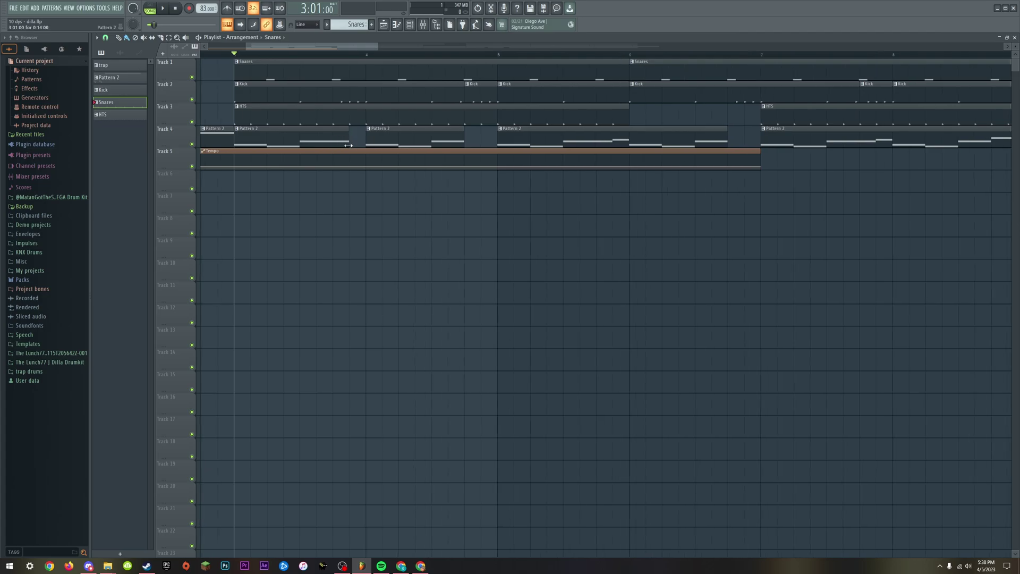
scroll(359, 143, down, 5)
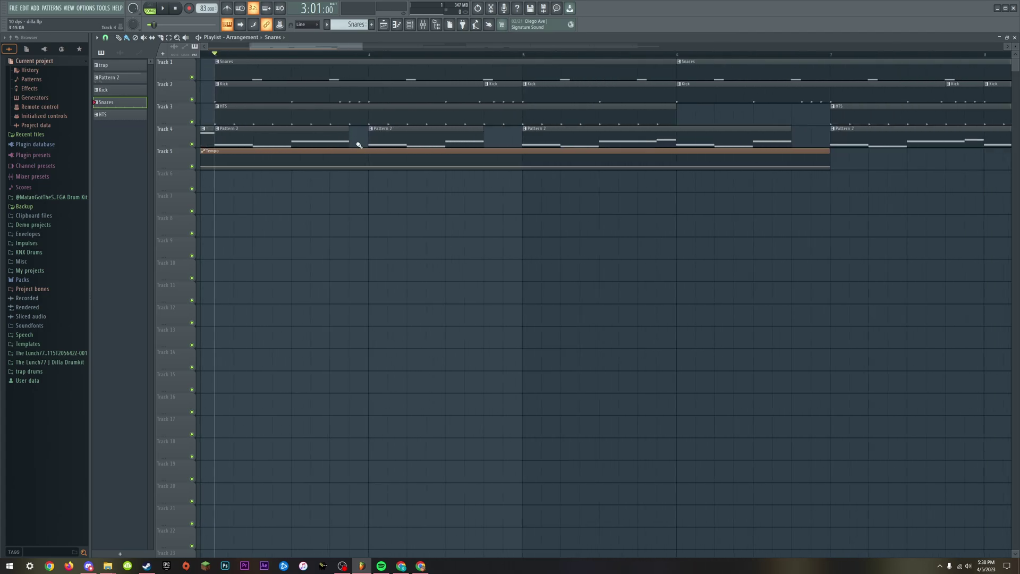
scroll(359, 144, up, 4)
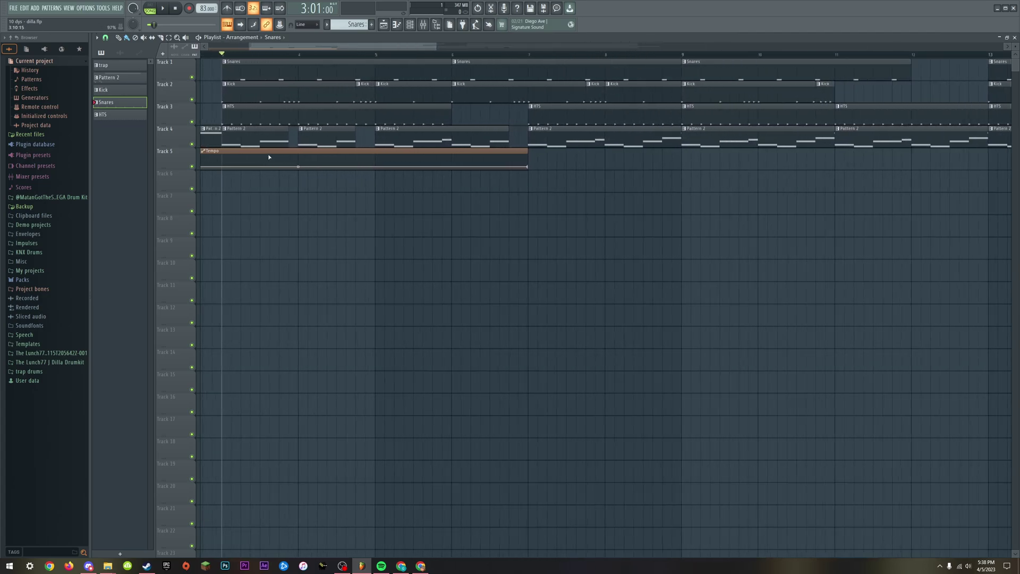
drag(287, 44, 241, 45)
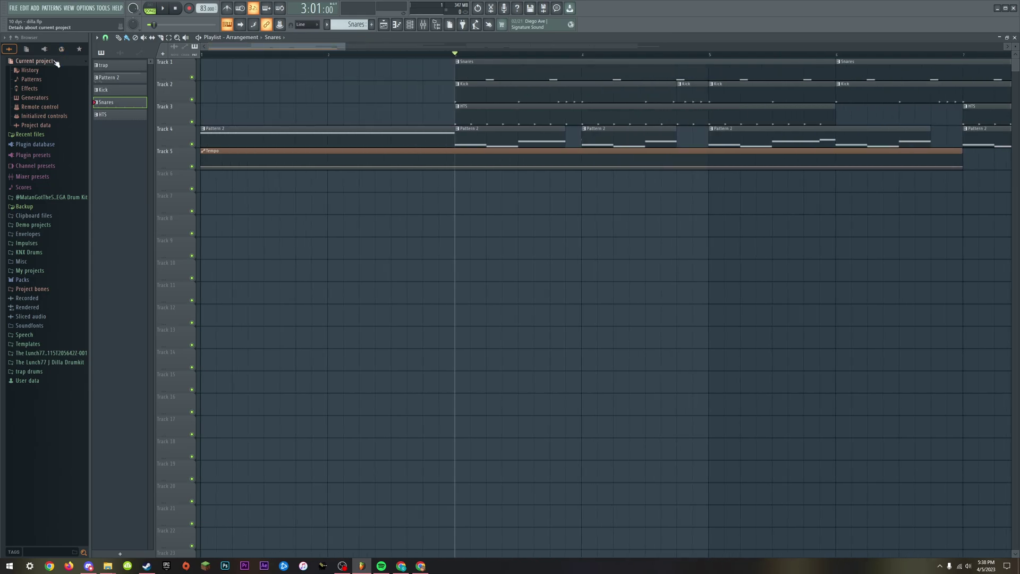
scroll(419, 114, down, 4)
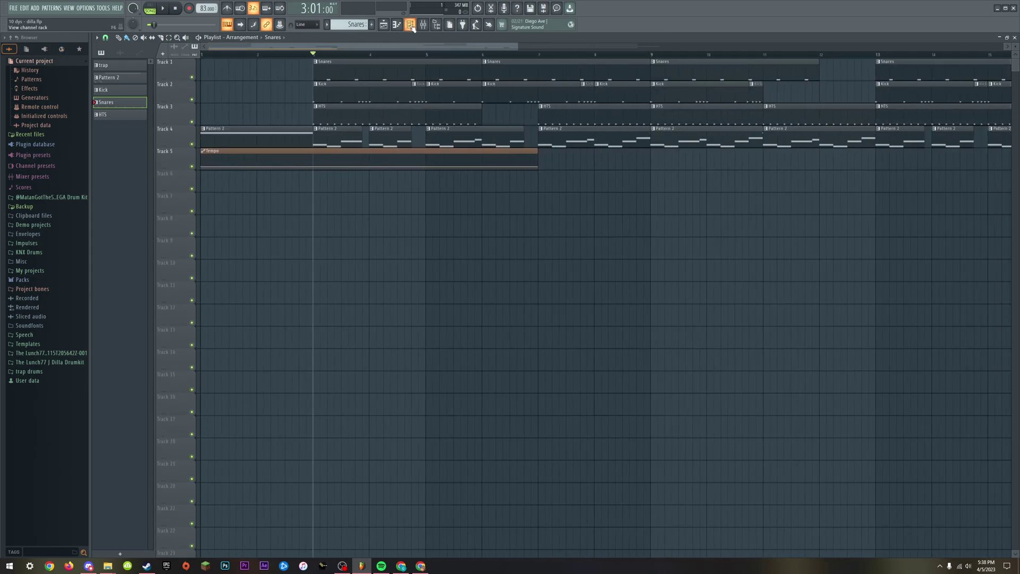
- Examine and play Pattern 2's Dexter Wansel sample chops in the piano roll, and return to the playlist
click(410, 25)
key(F6)
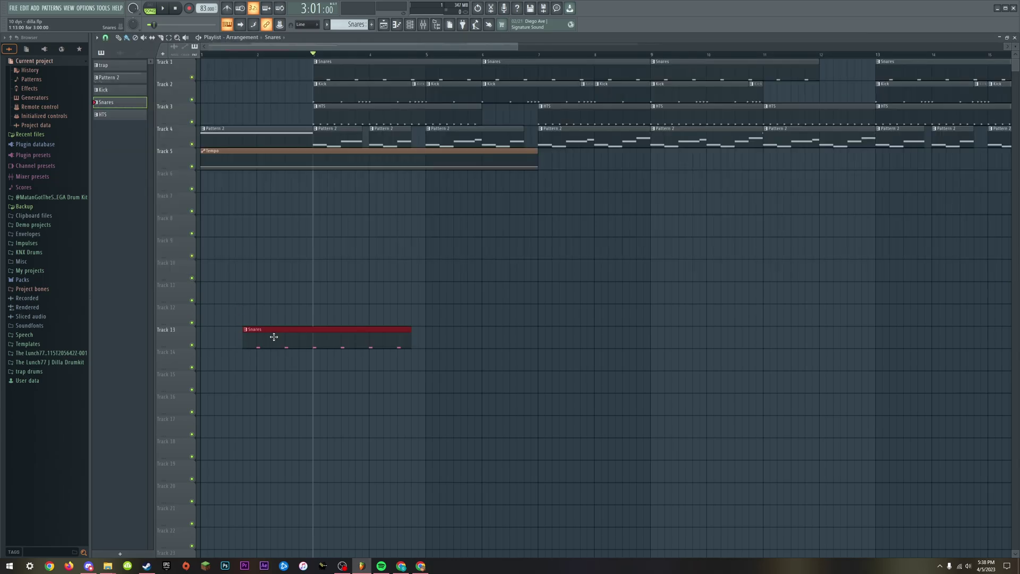
click(349, 128)
click(413, 23)
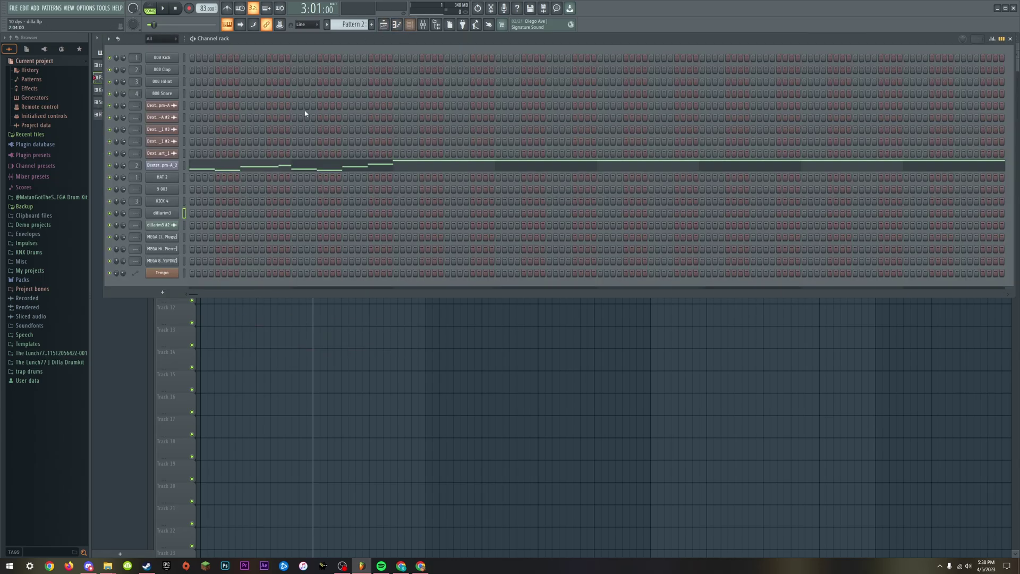
click(285, 169)
key(space)
ctrl+scroll(357, 183, down, 4)
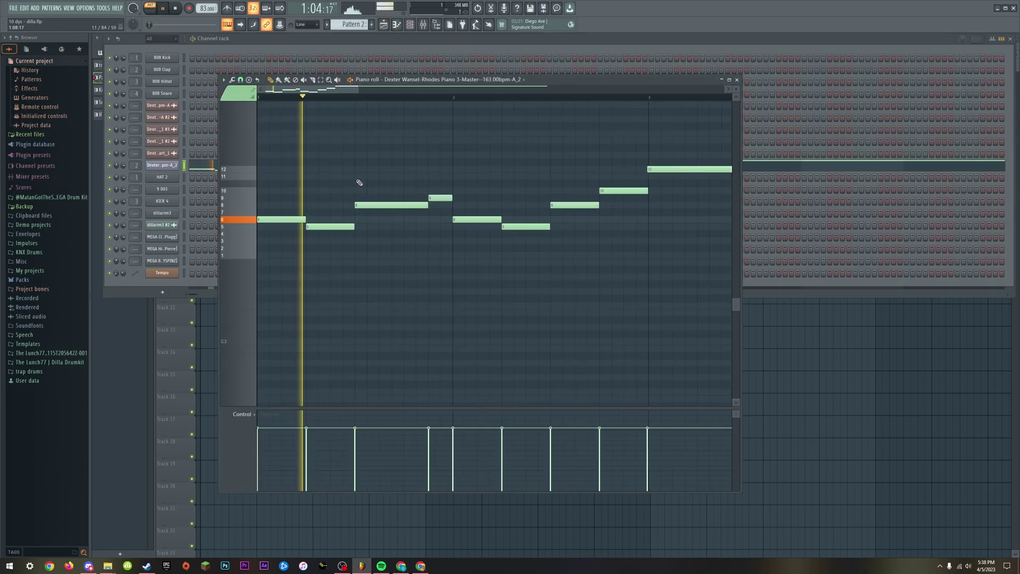
scroll(400, 260, down, 3)
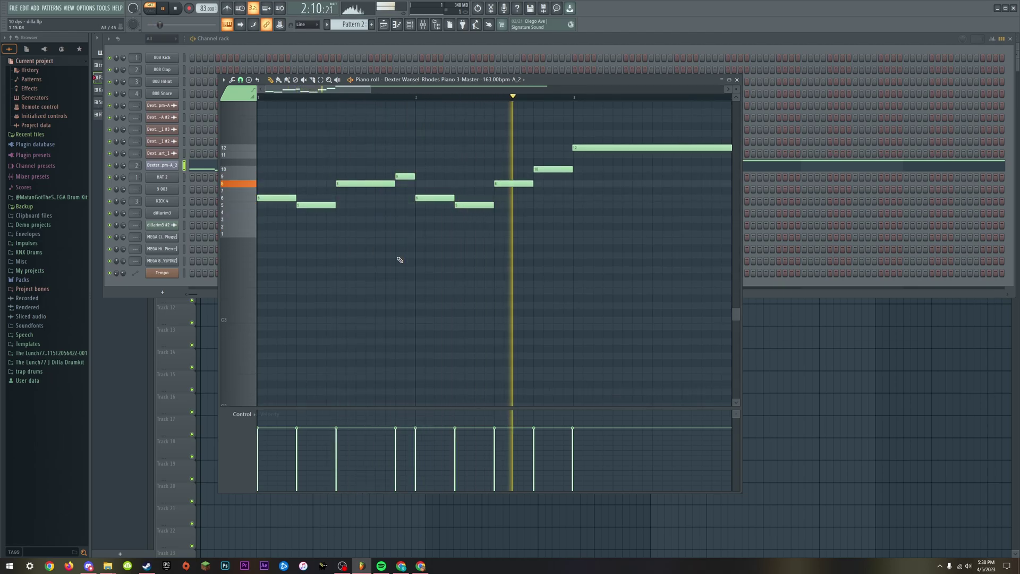
key(space)
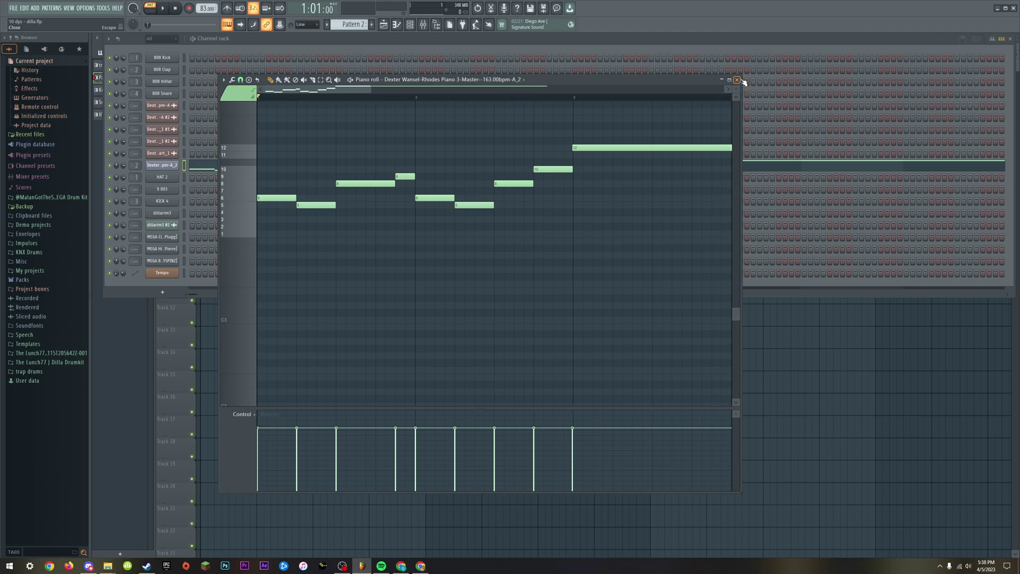
click(737, 80)
click(1010, 39)
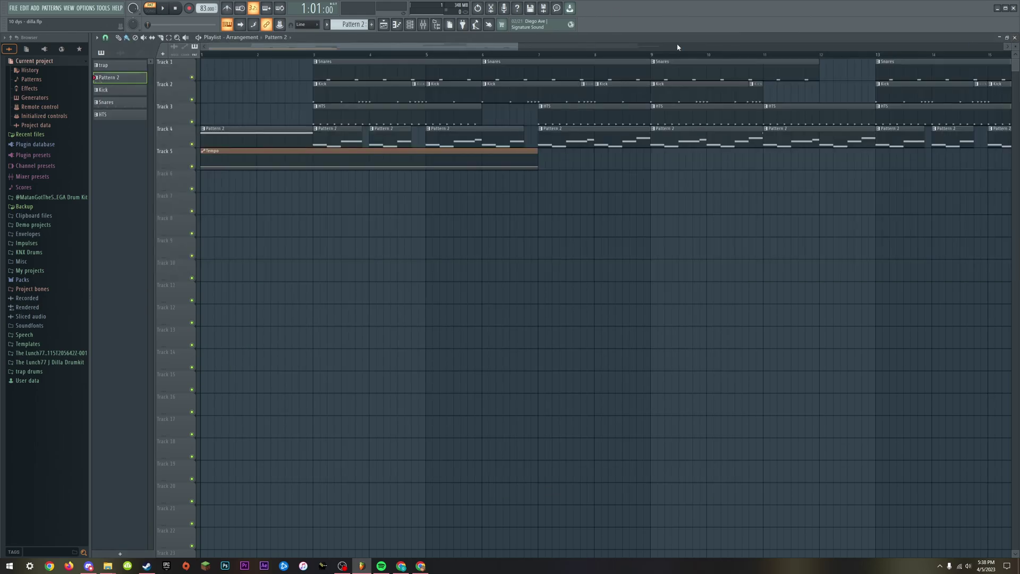
- Play the full arrangement from bar 3 into bar 6 to hear the trimmed Pattern 2 clips with the drums
drag(314, 55, 415, 228)
key(space)
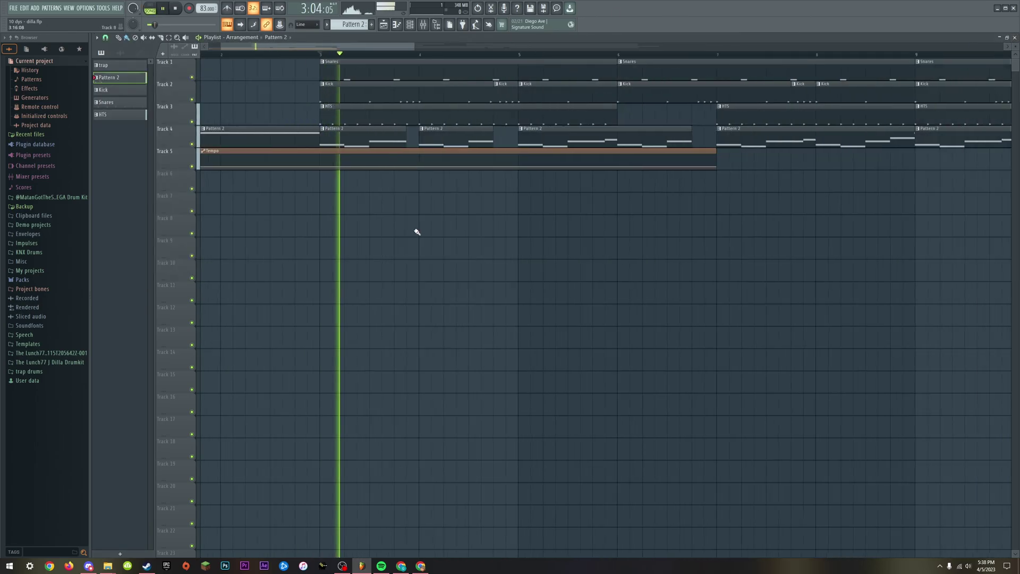
scroll(403, 217, up, 3)
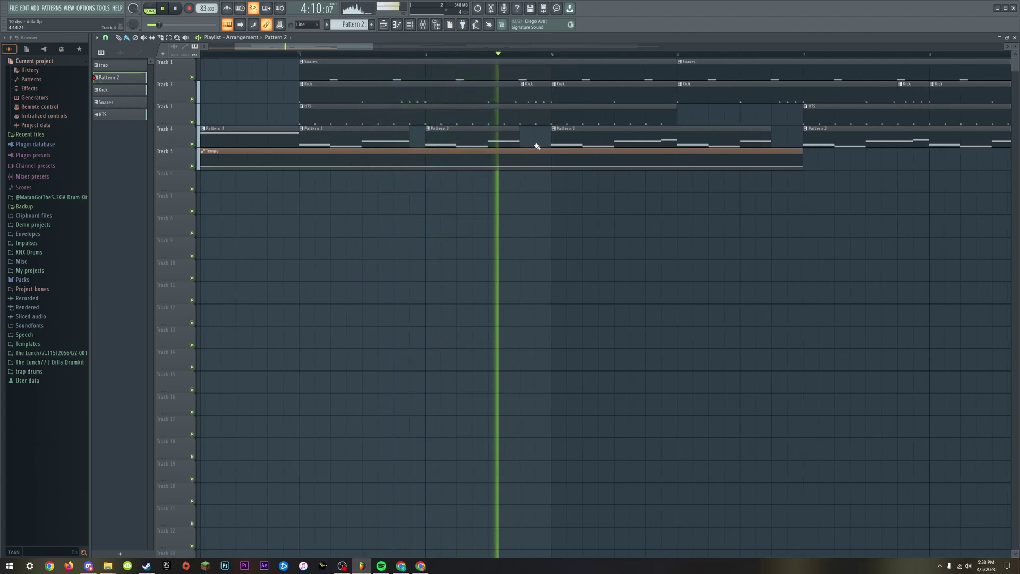
scroll(420, 50, down, 2)
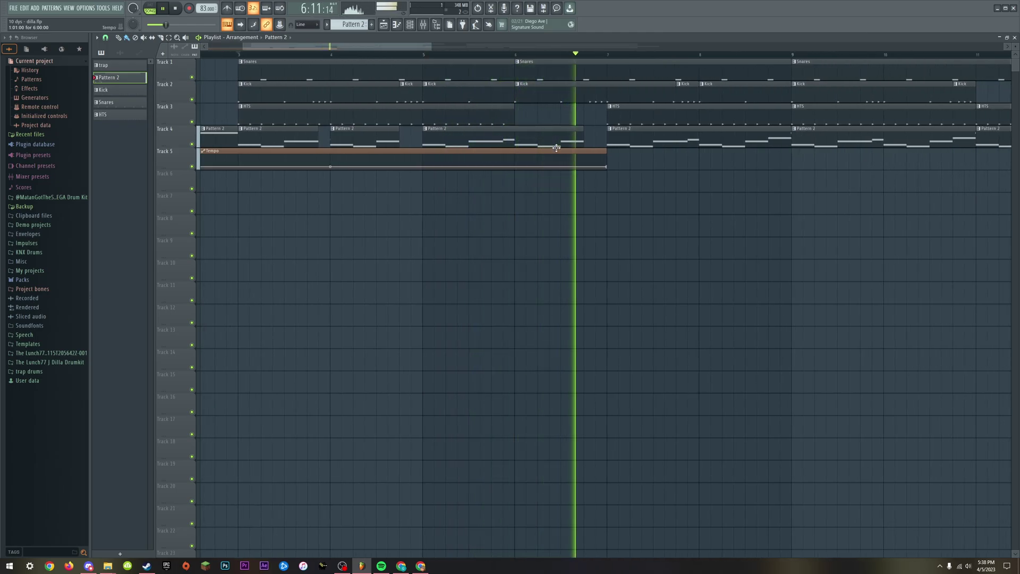
key(space)
scroll(572, 146, down, 2)
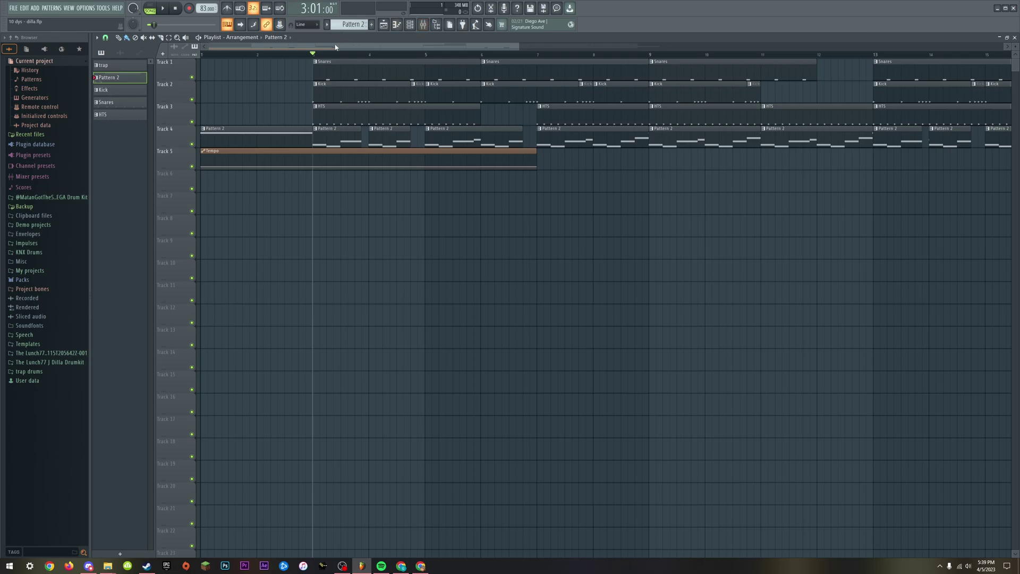
- Examine the clip arrangement from bar 7 onward, placing the playhead at bar 11 and at bar 13
drag(335, 46, 391, 47)
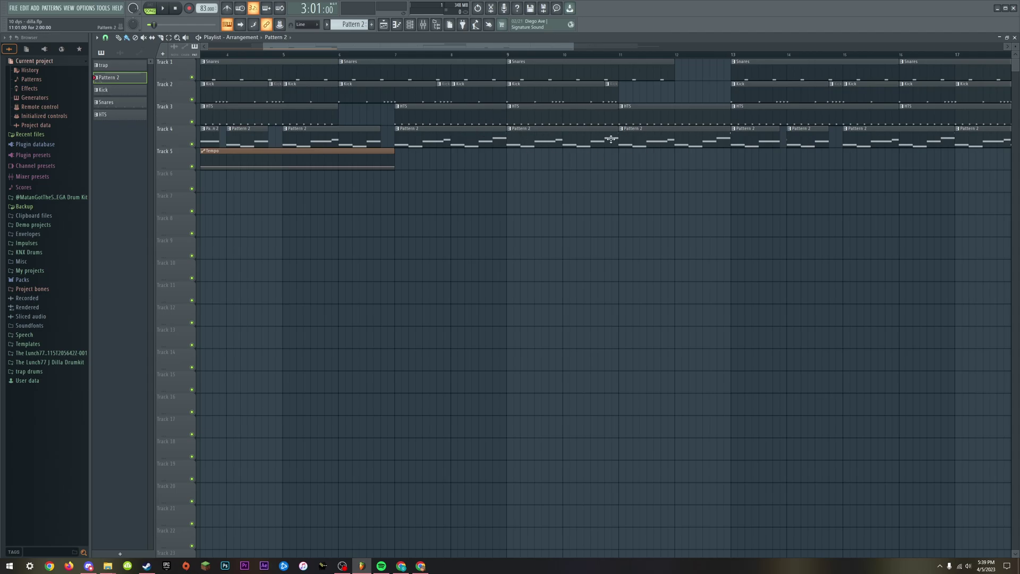
drag(517, 47, 591, 47)
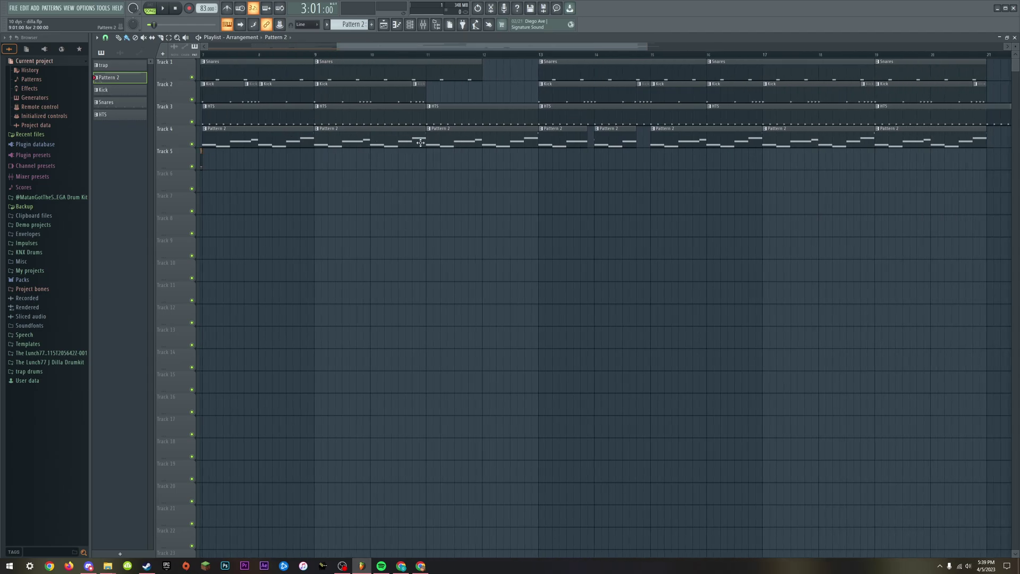
click(427, 55)
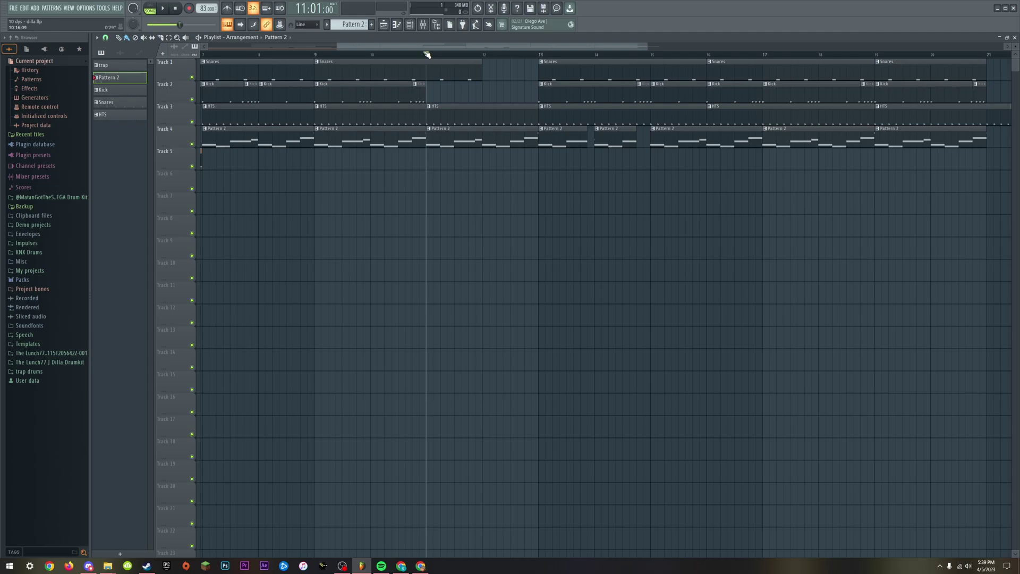
click(542, 55)
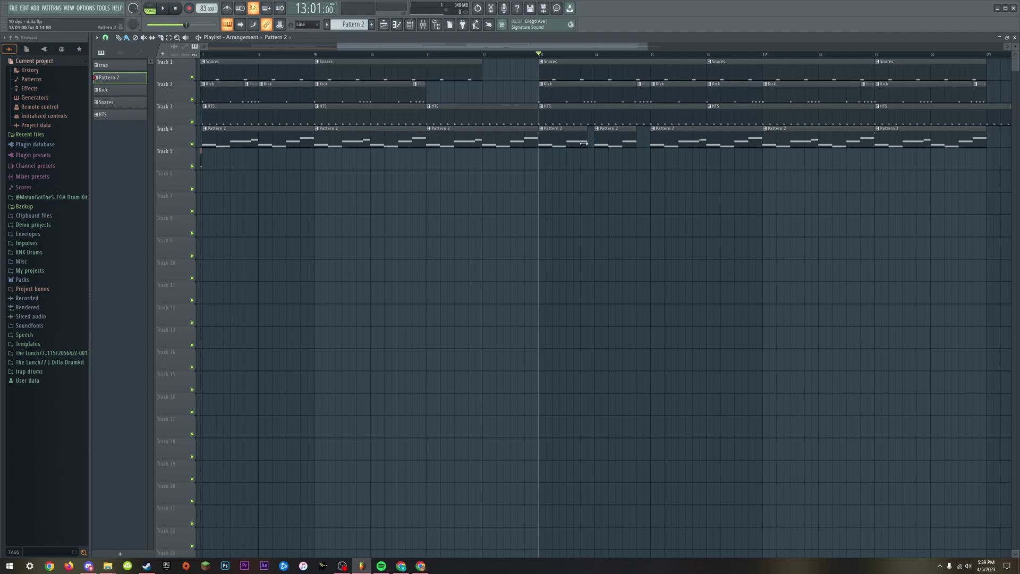
scroll(552, 166, down, 3)
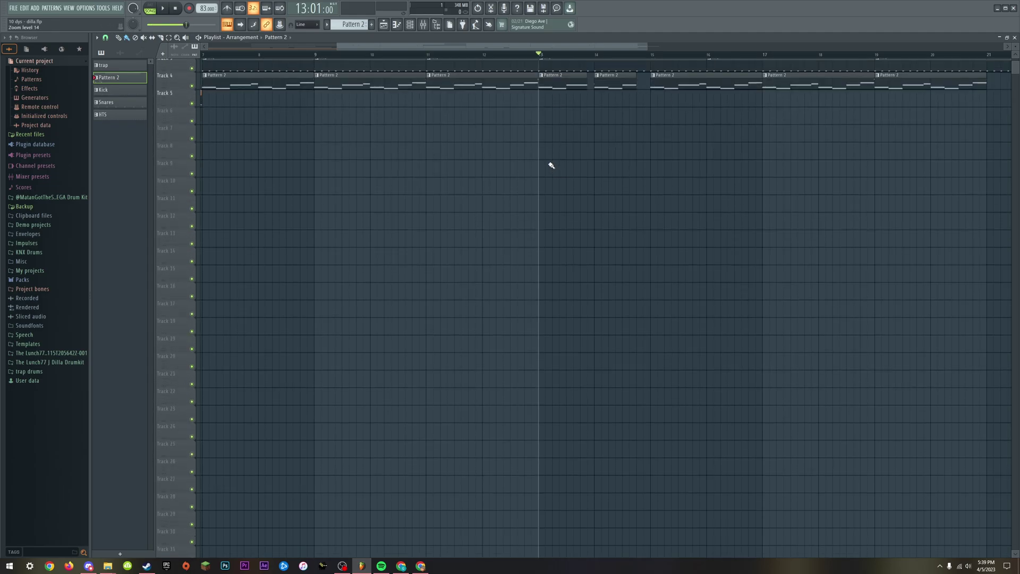
- Return to the opening section of the arrangement and set the playhead to bar 3
scroll(540, 50, up, 3)
drag(403, 49, 274, 49)
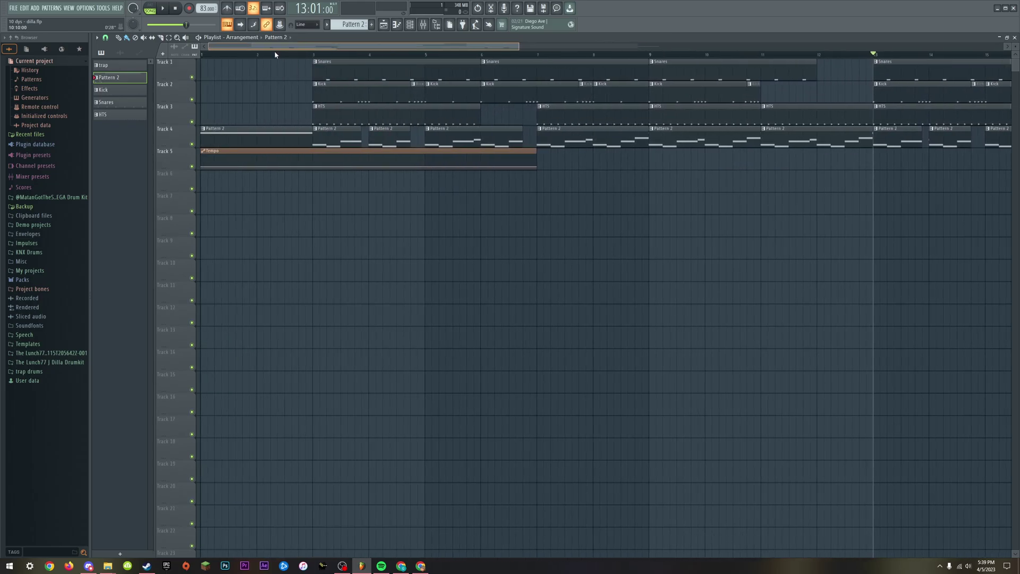
click(314, 55)
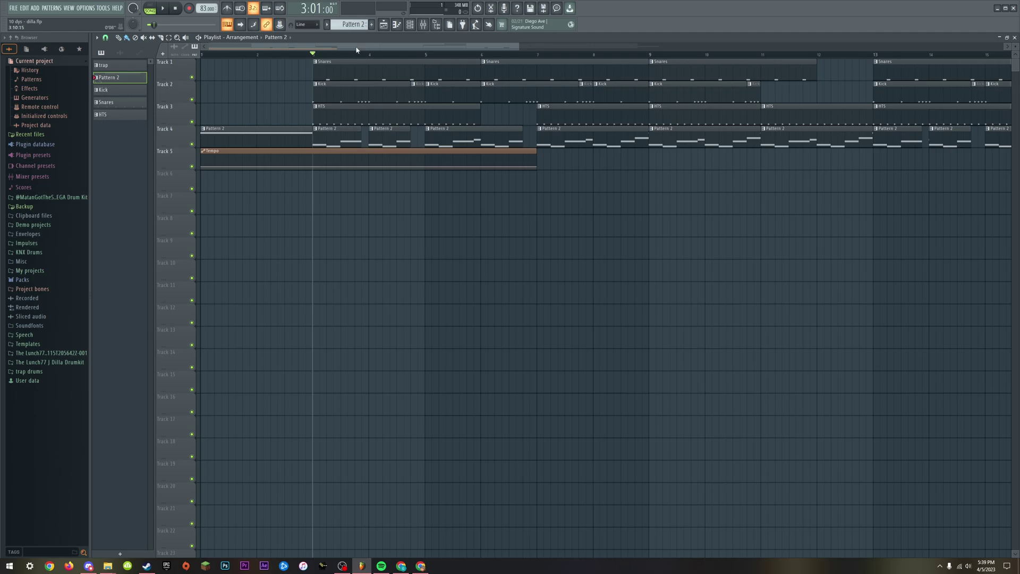
- Play bar 2 of Pattern 2's Dexter Wansel sample chops in the piano roll, and return to the playlist
click(423, 24)
key(F9)
key(F7)
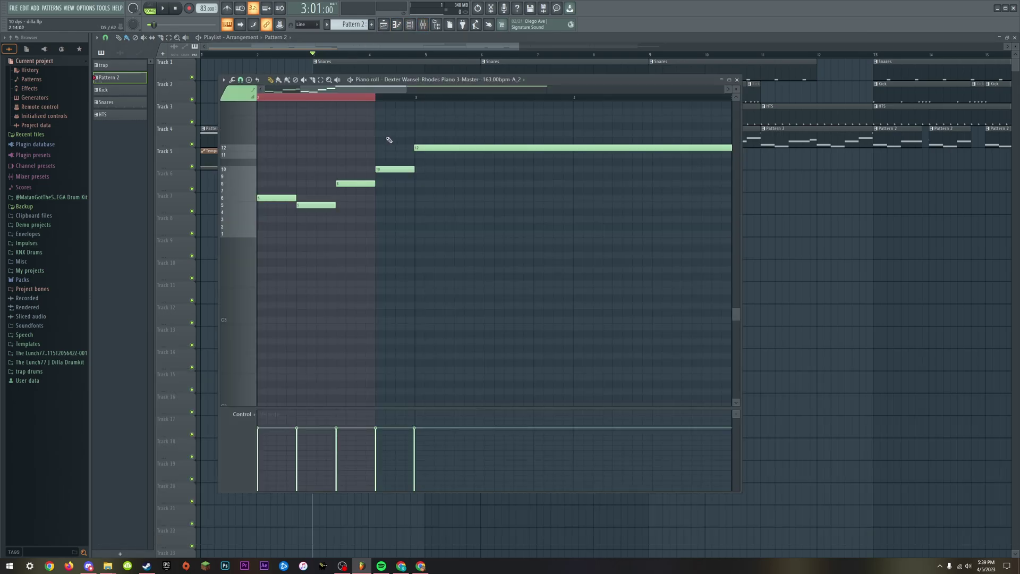
key(ctrl+z)
key(space)
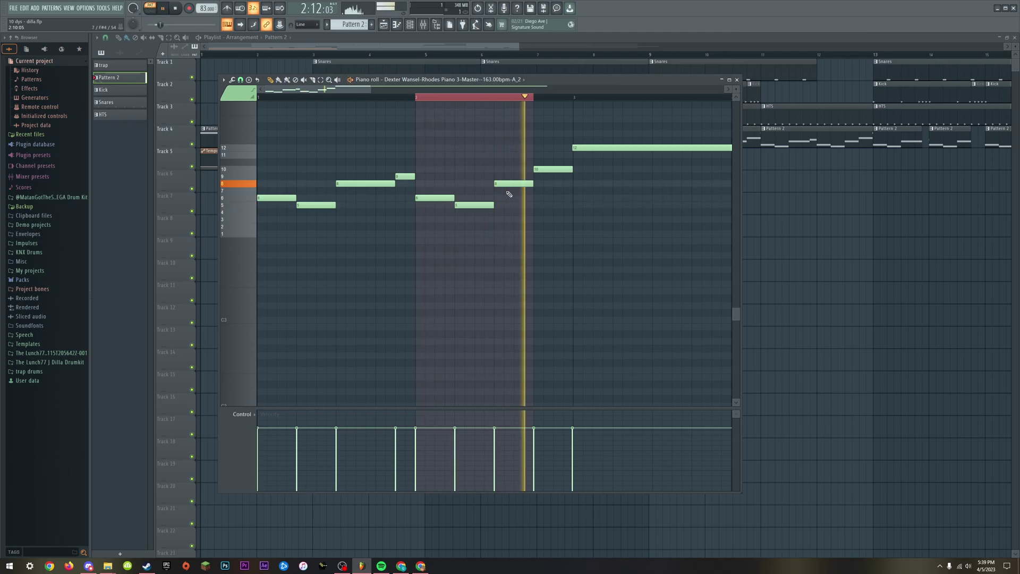
key(space)
click(737, 80)
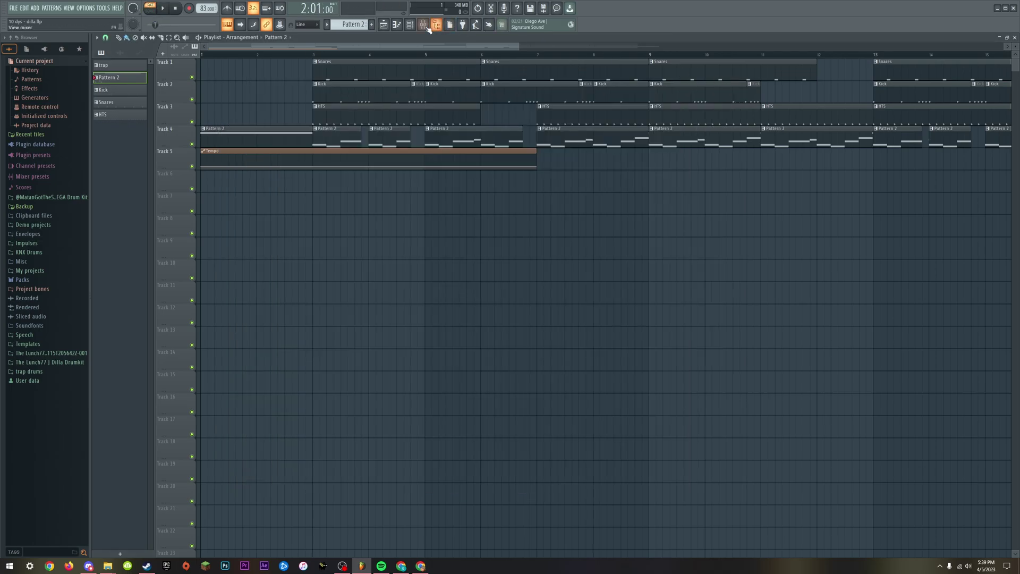
- Examine the Fruity Limiter on the sidechain mixer track while playing the arrangement from bar 3, and close the mixer
key(F9)
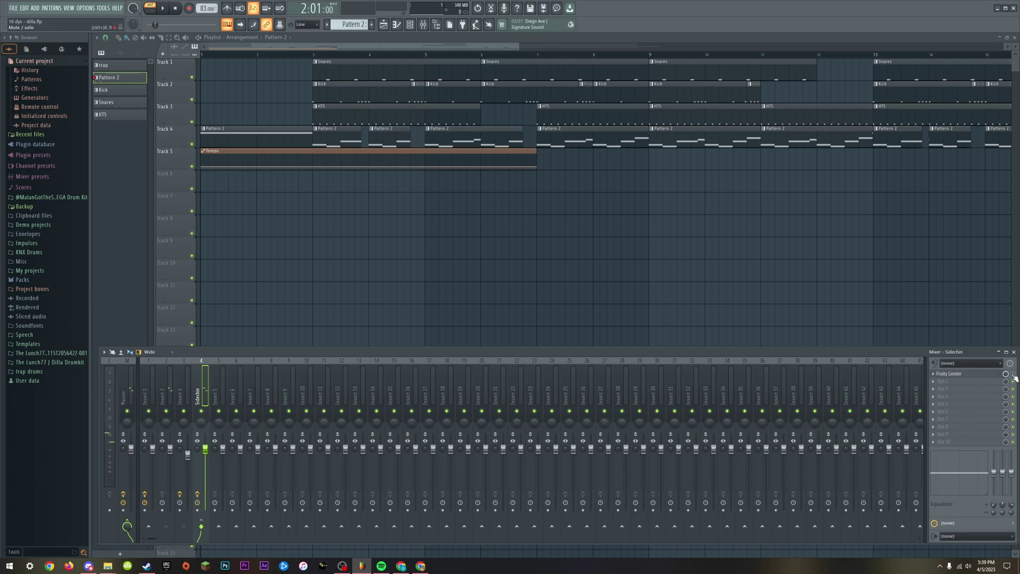
click(951, 374)
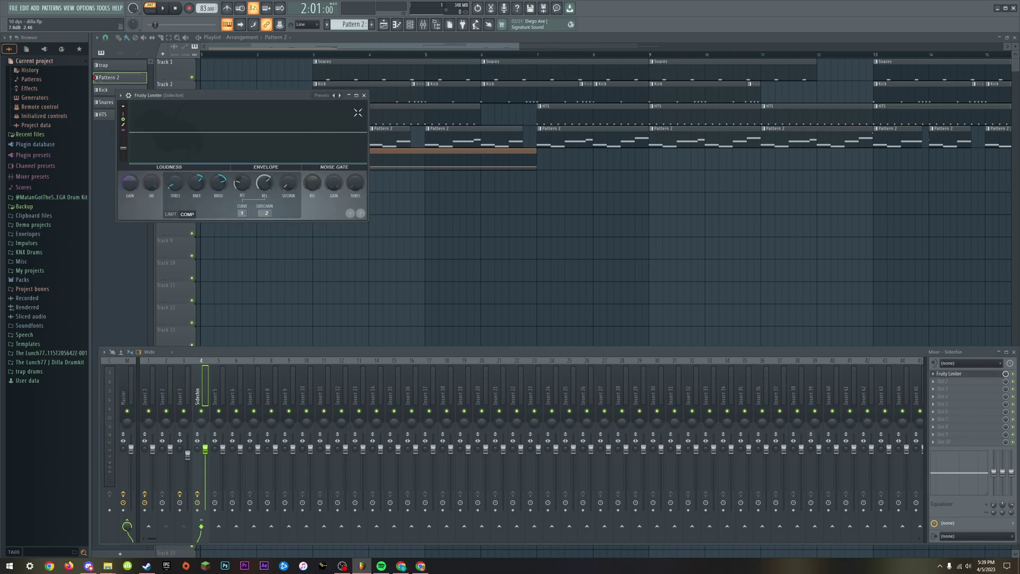
click(319, 56)
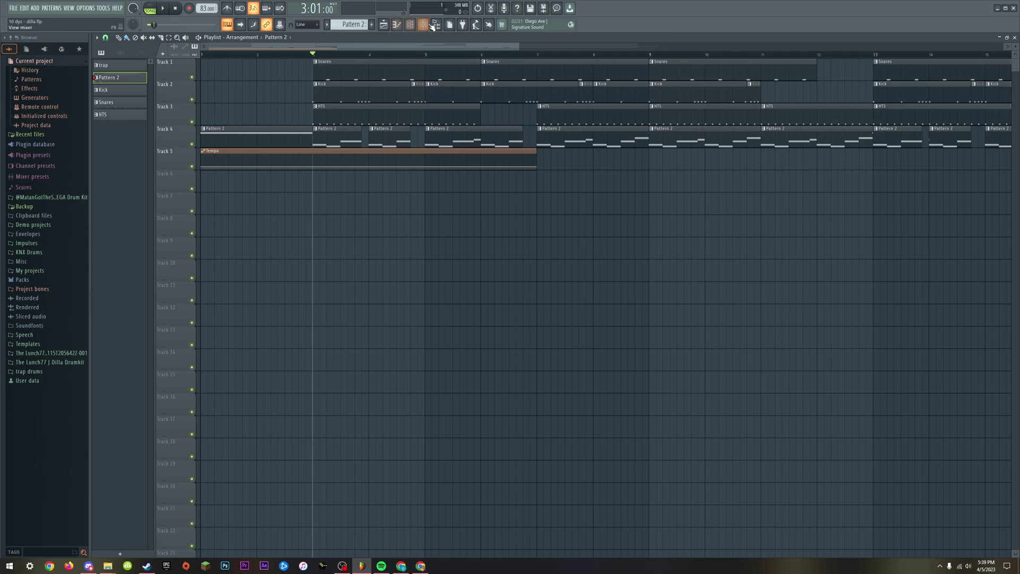
key(F9)
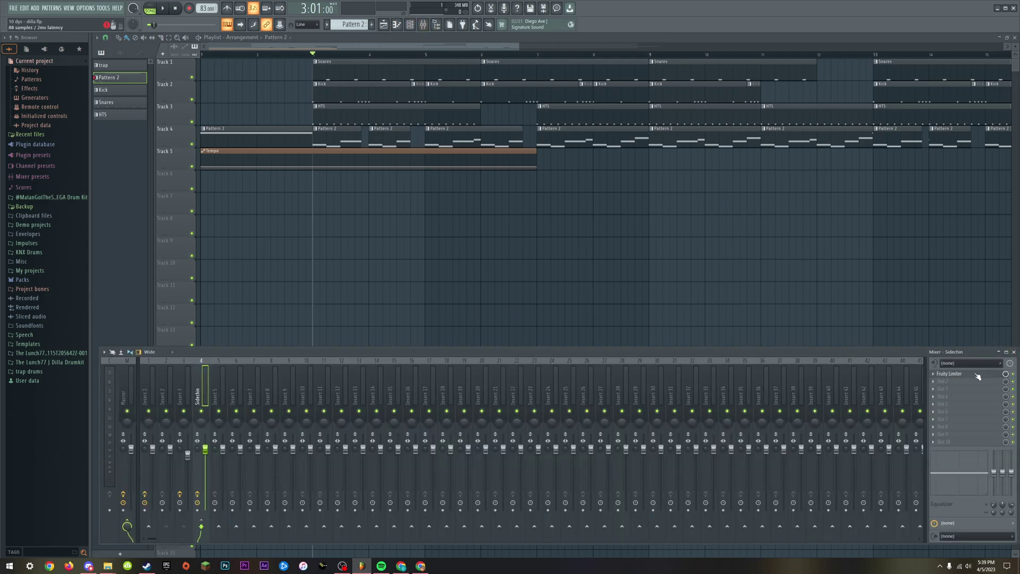
click(951, 373)
key(space)
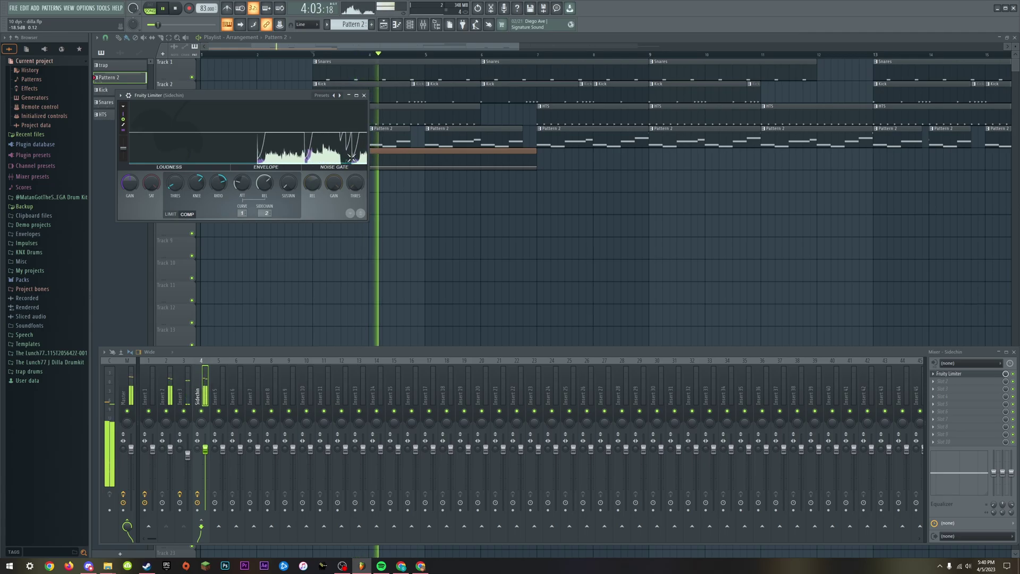
key(space)
click(364, 96)
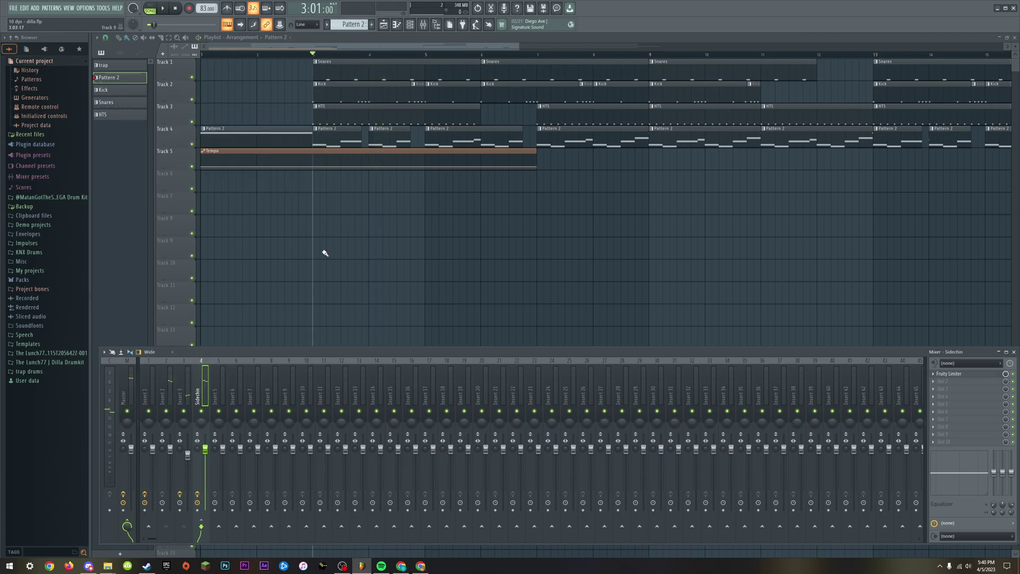
key(F9)
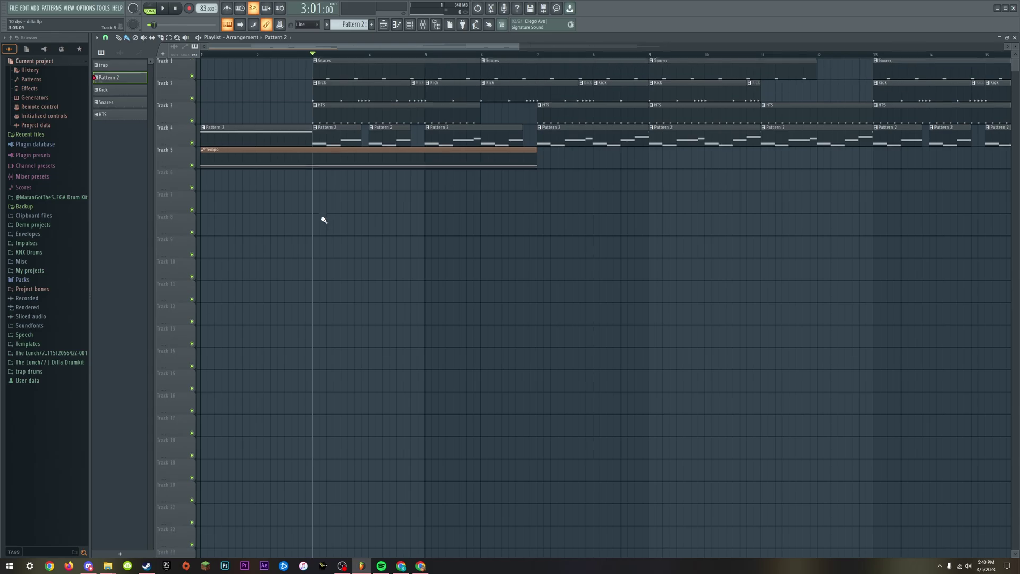
- Check the Fruity Limiter on the sidechain mixer track, and inspect the effects and routing of Insert 3 and Insert 2
scroll(341, 205, down, 3)
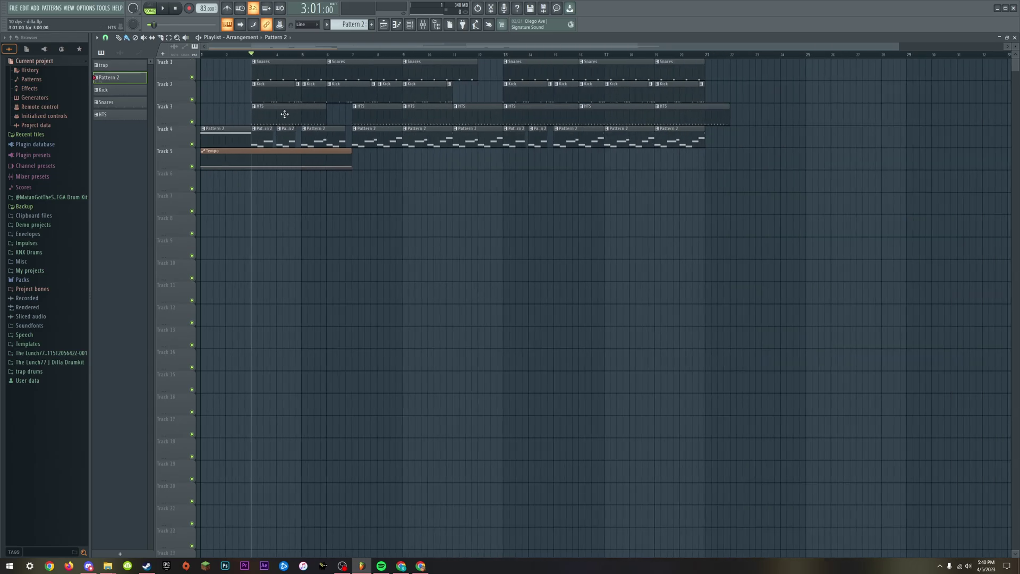
click(423, 27)
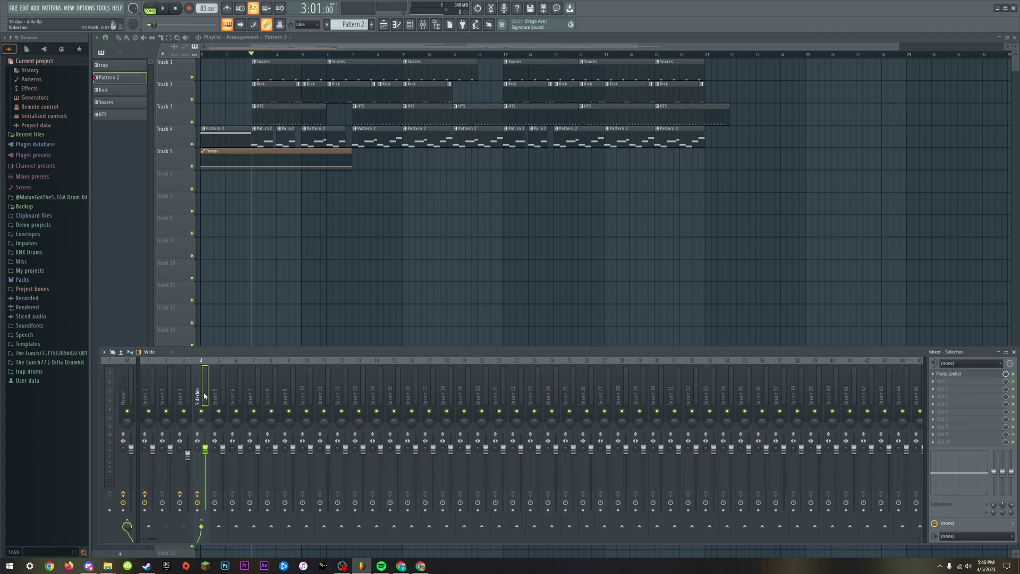
click(964, 375)
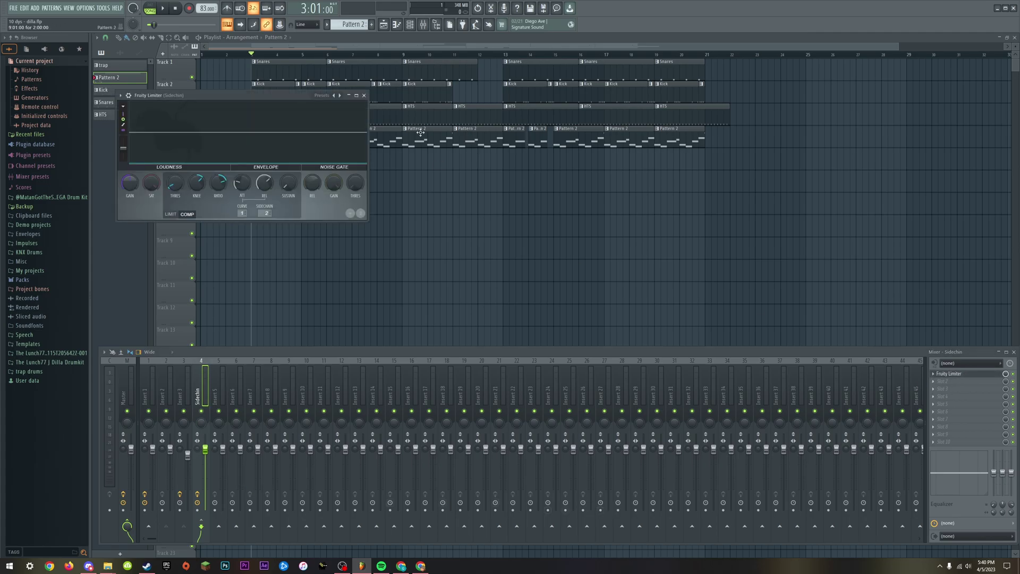
click(365, 95)
click(190, 404)
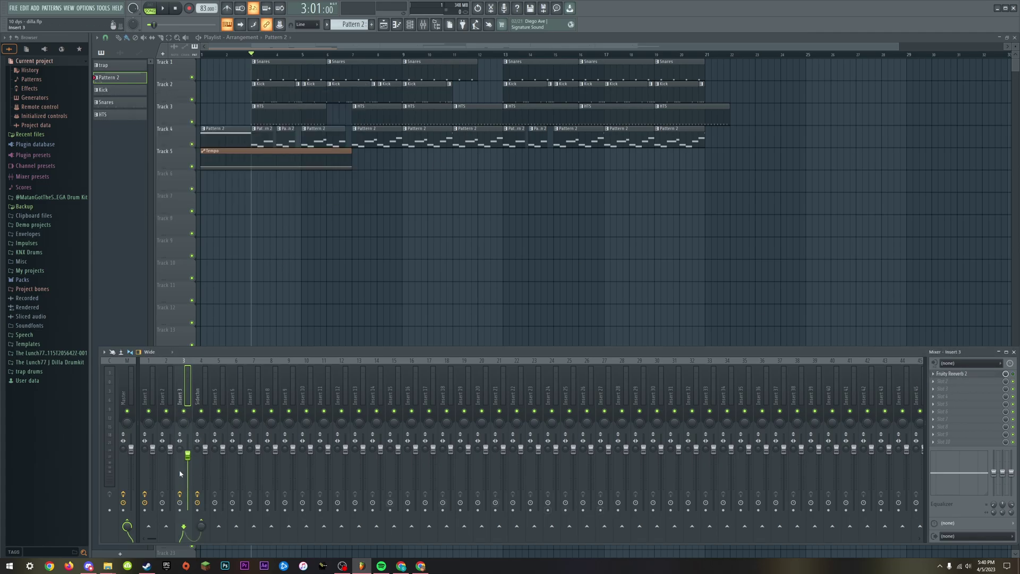
click(165, 403)
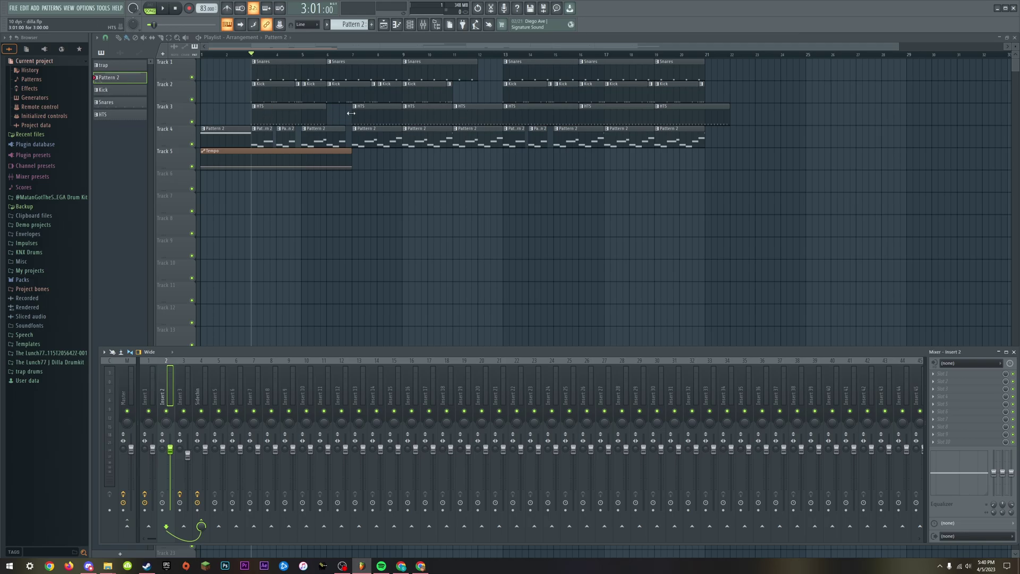
- Check the Fruity Limiter's sidechain input, play from bar 3 to watch the ducking, and return to the playlist
click(195, 382)
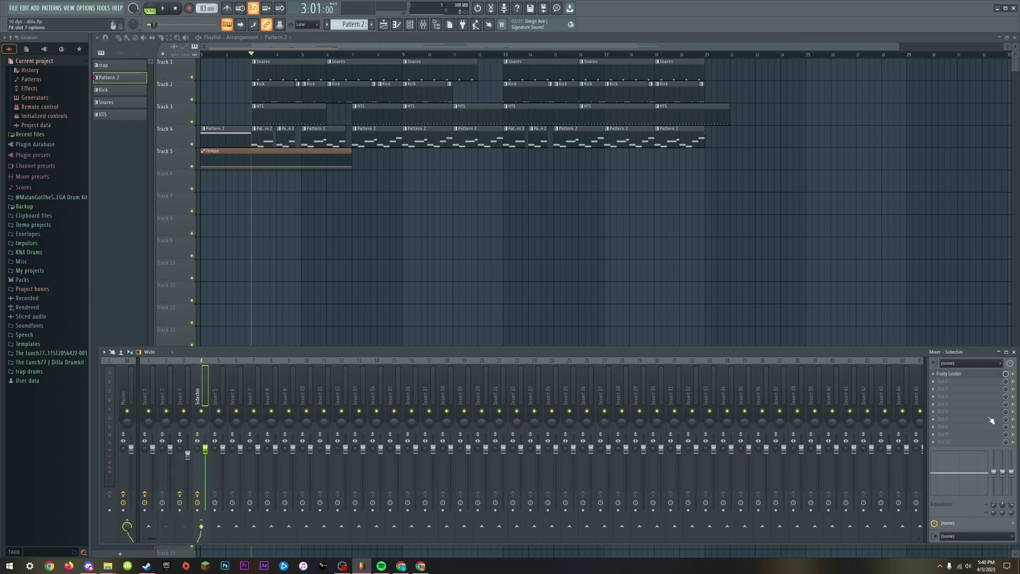
click(969, 375)
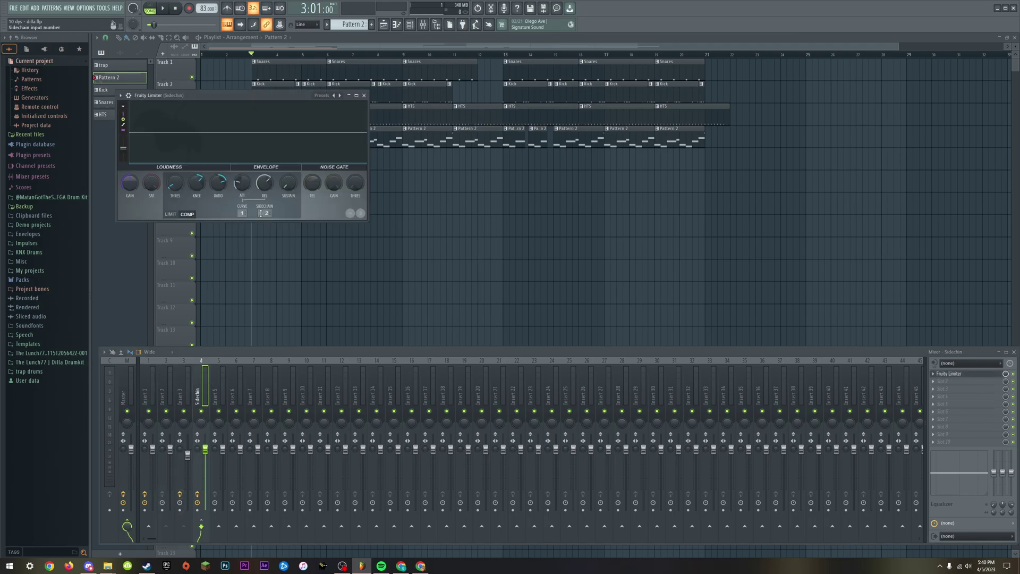
click(264, 213)
click(267, 218)
key(space)
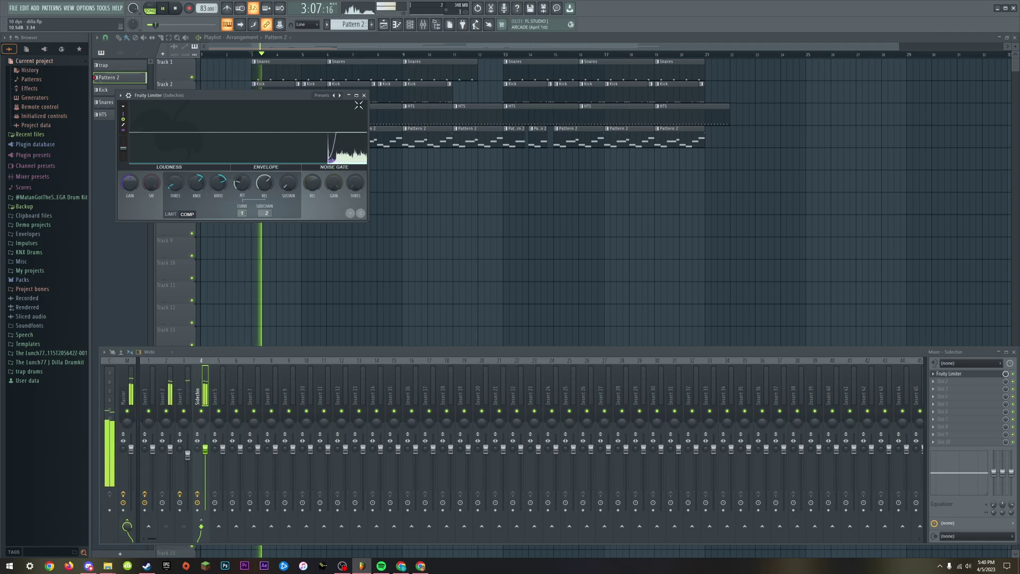
key(space)
click(364, 95)
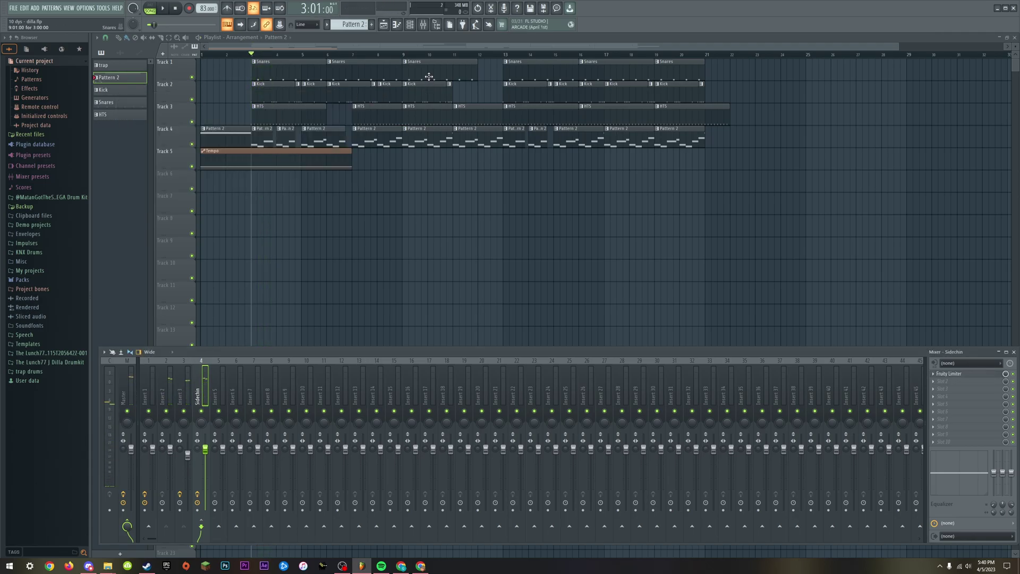
key(F9)
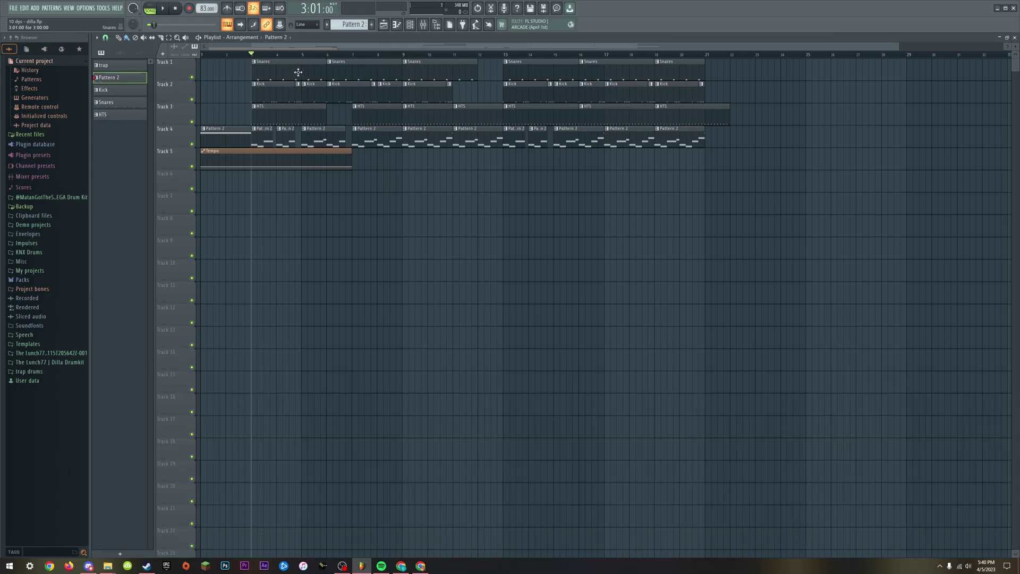
- Play the arrangement from bar 3 past bar 7 to follow how the drum and sample clips come in
scroll(281, 53, up, 3)
key(space)
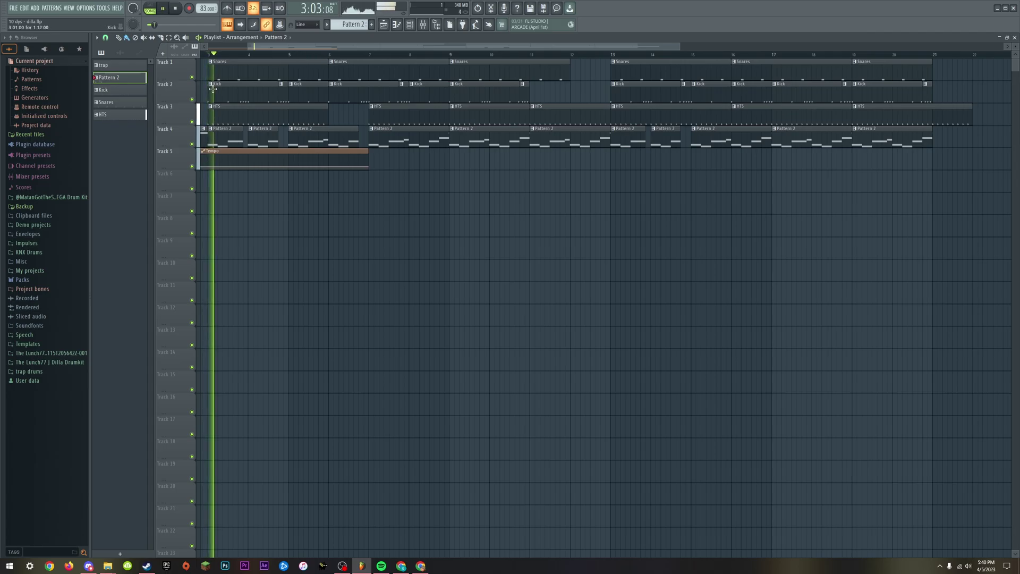
drag(275, 45, 228, 51)
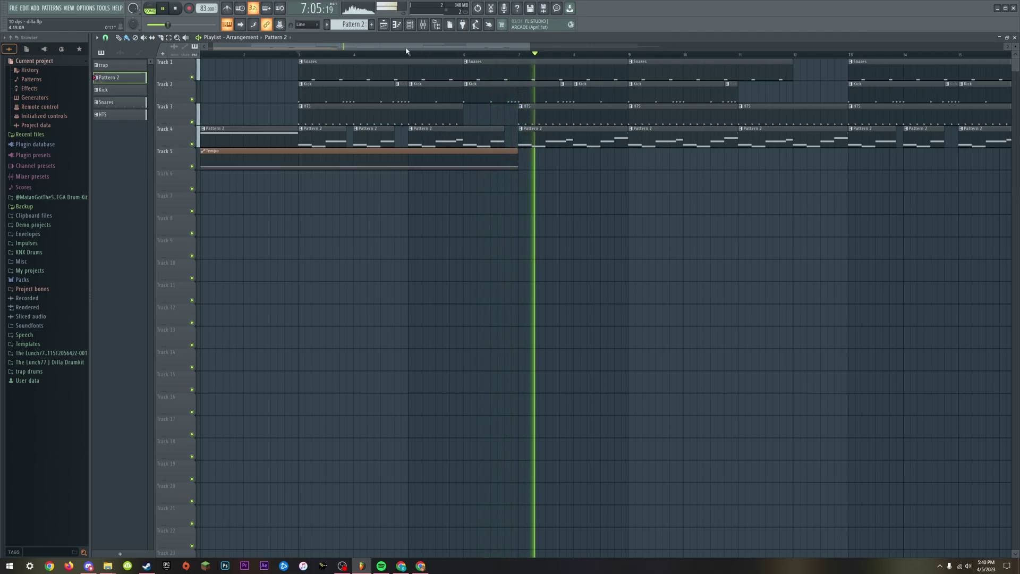
drag(408, 47, 458, 50)
key(space)
- Play the transition from bar 11 through bar 12 to hear the section after the Kick clips stop
click(611, 55)
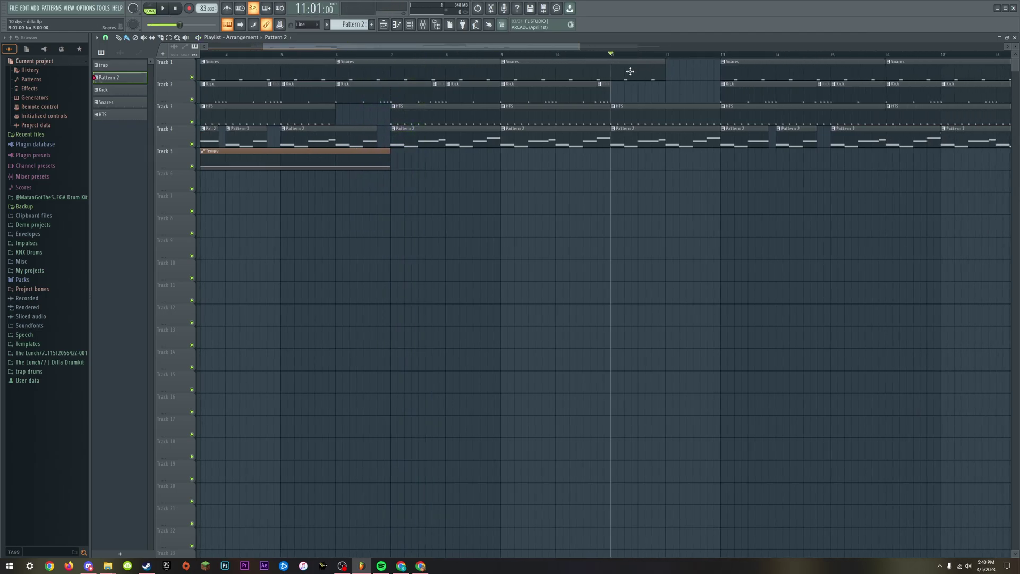
key(space)
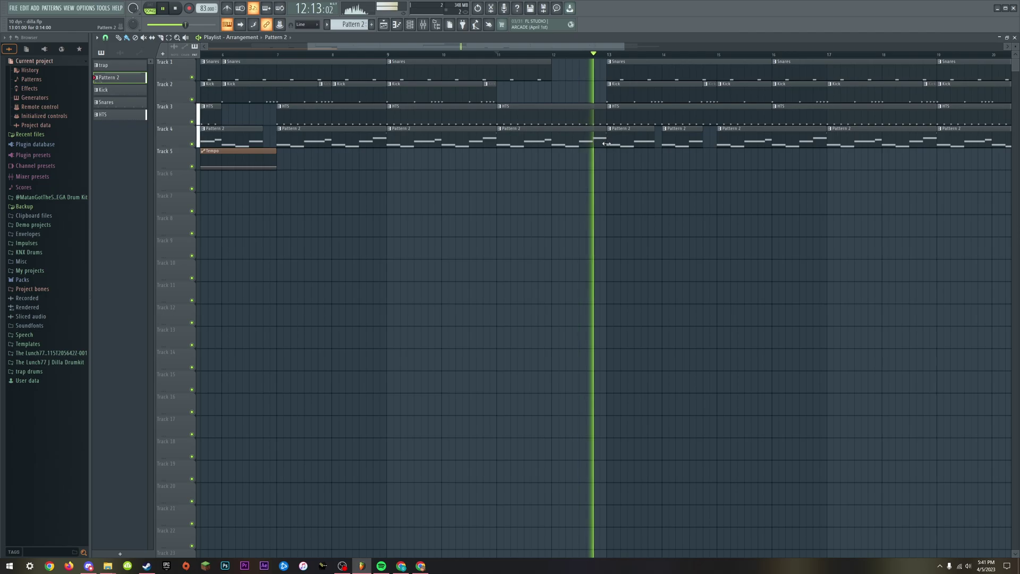
key(space)
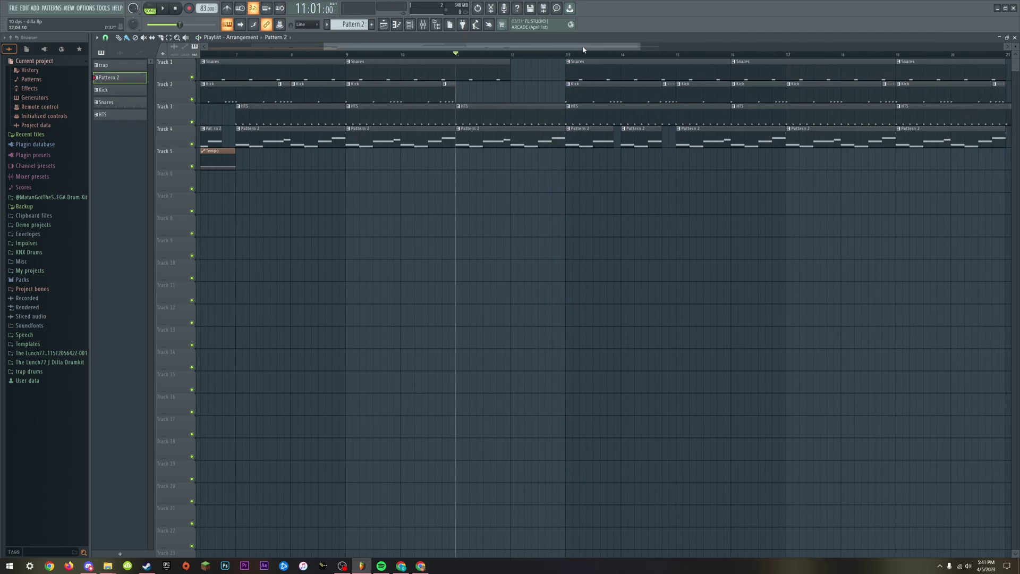
- Examine the end of the arrangement, placing the playhead at step 13 of bar 20 where the last Track 3 clip ends
scroll(679, 228, down, 2)
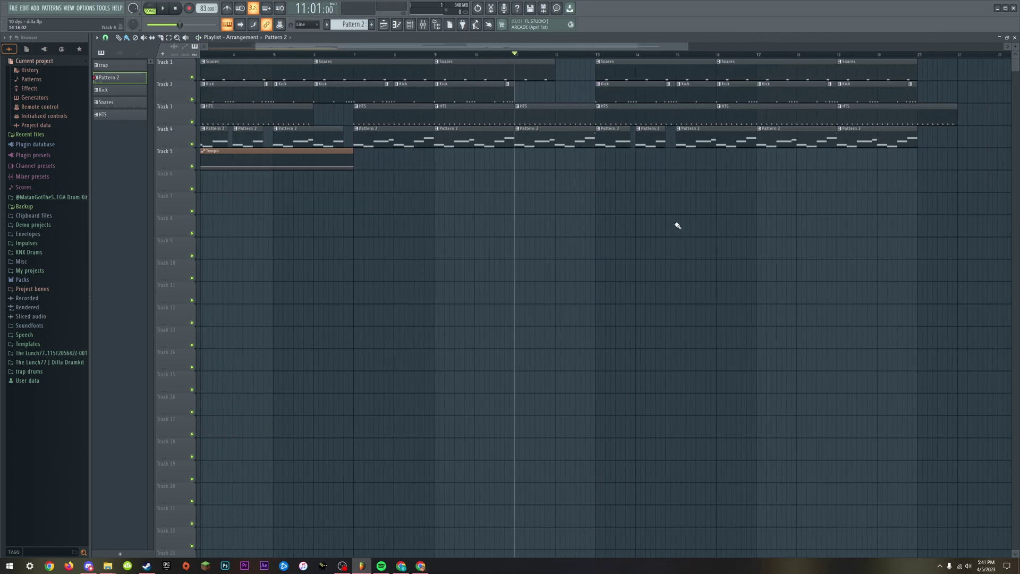
drag(716, 55, 838, 55)
scroll(671, 56, up, 2)
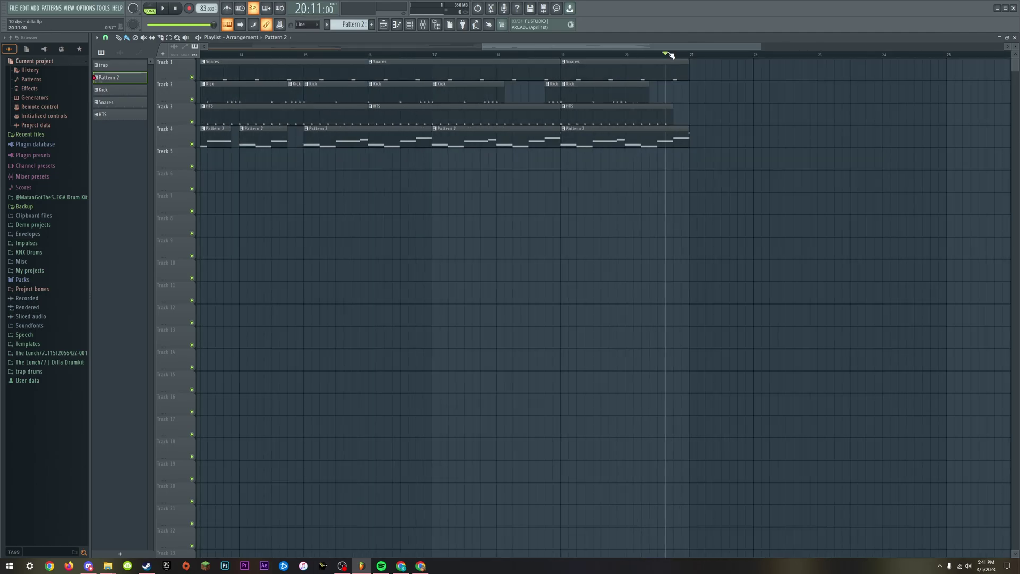
click(672, 55)
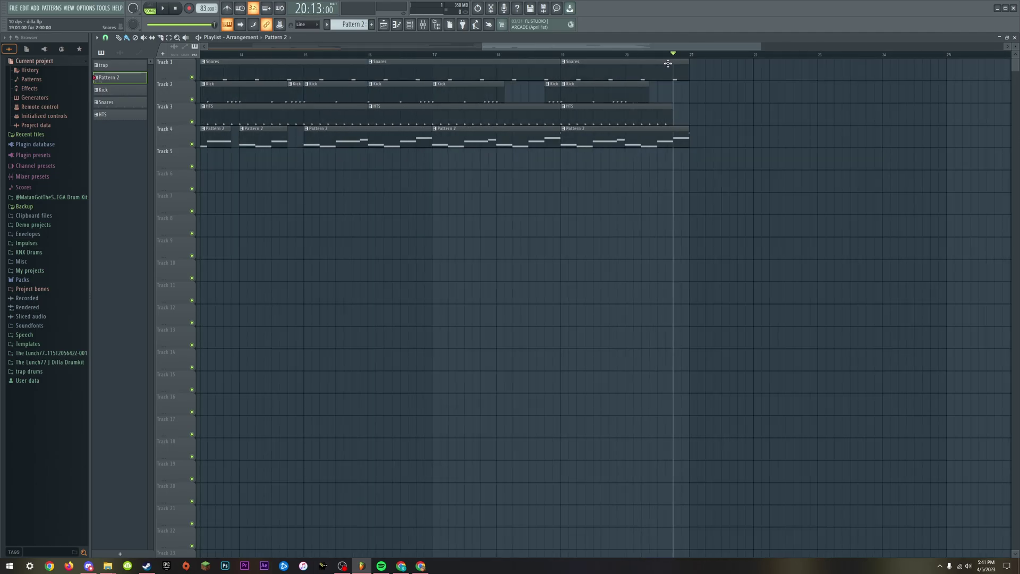
- Check the Dexter Wansel sample's mixer assignment in the channel rack, and load Fruity Reeverb 2 in the first effect slot of Insert 2
click(423, 25)
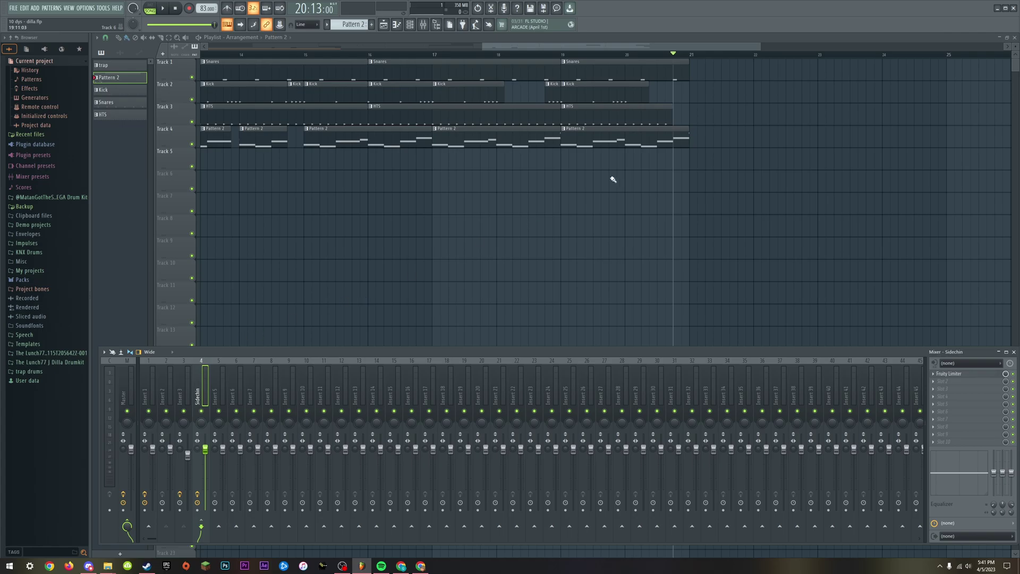
key(F9)
click(409, 25)
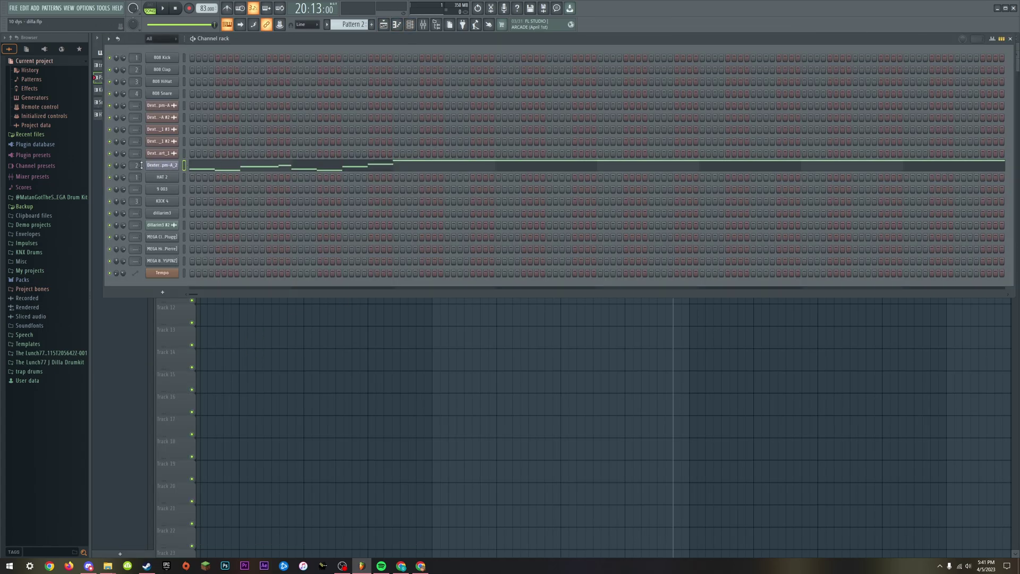
click(423, 25)
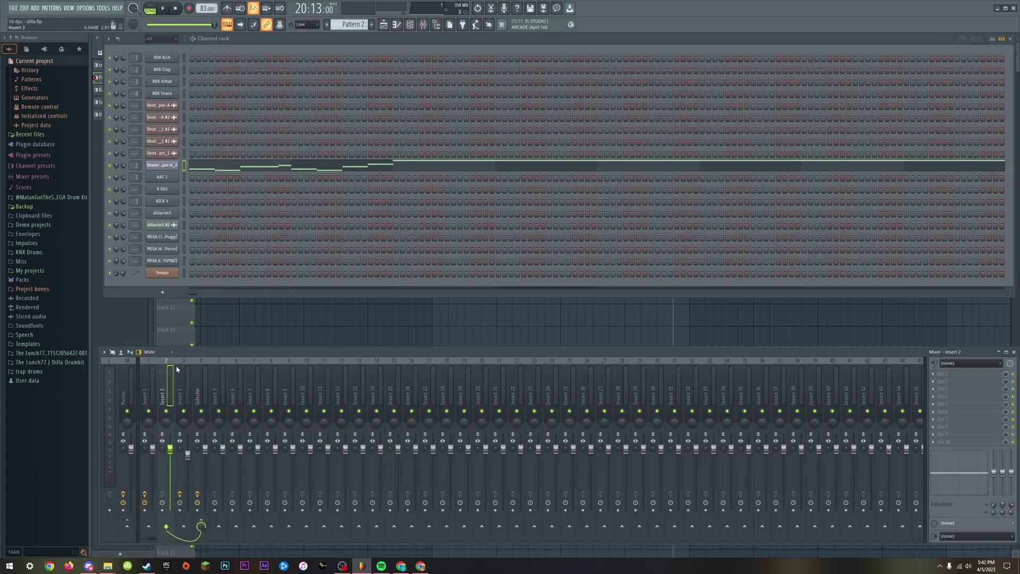
click(950, 373)
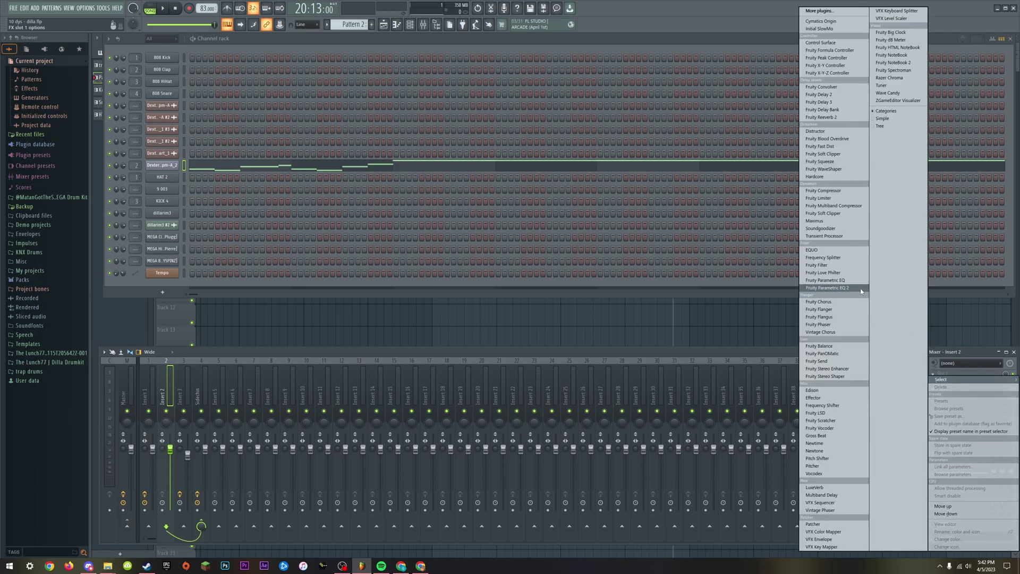
click(826, 117)
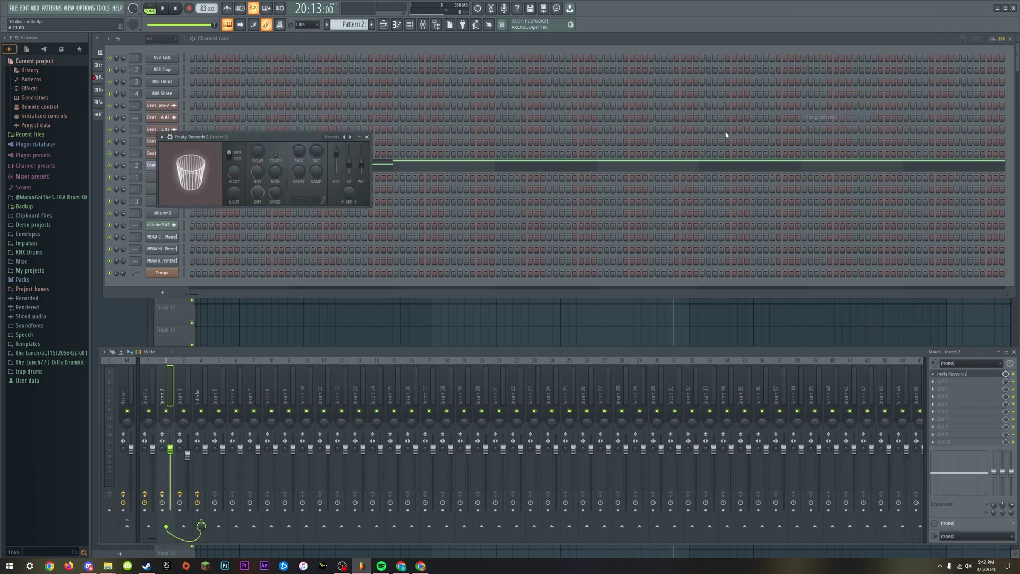
- Apply the Large Hall preset to Fruity Reeverb 2 on Insert 2 and put the plugin window away
click(332, 136)
click(352, 165)
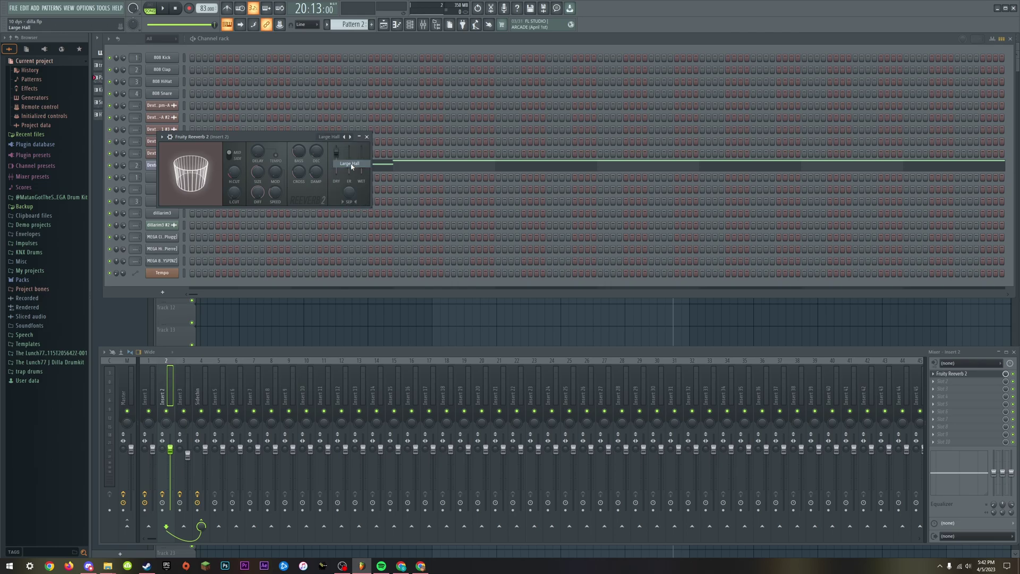
click(962, 374)
click(961, 375)
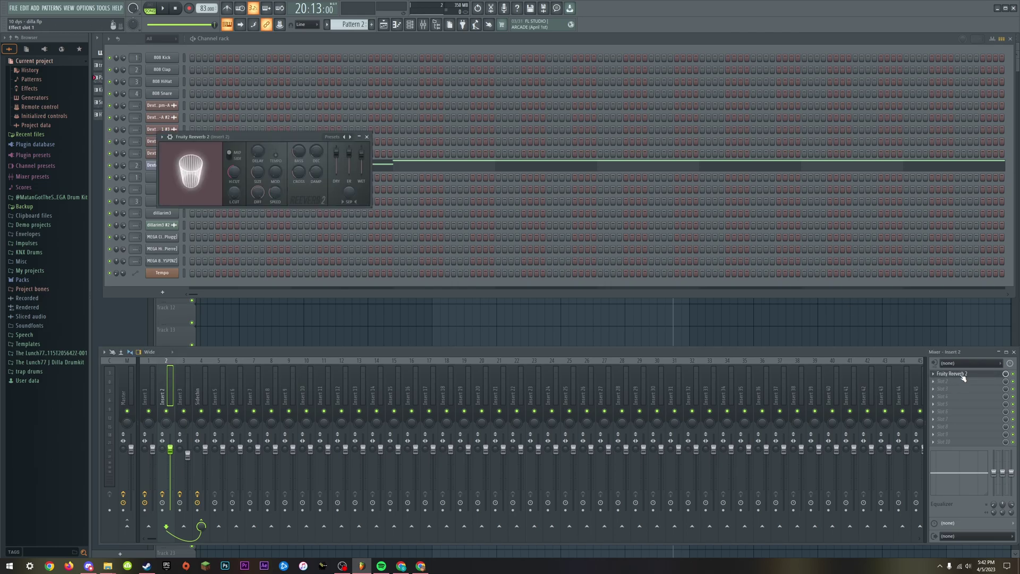
click(951, 373)
- Create an automation clip for the mix level of Fruity Reeverb 2 on Insert 2, leaving only the playlist open
right_click(1012, 376)
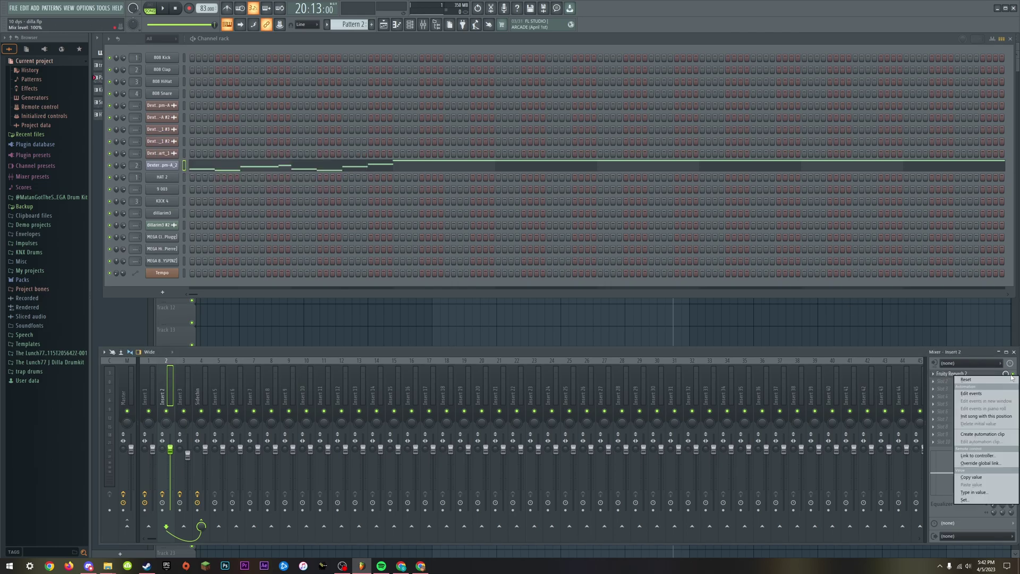
click(991, 434)
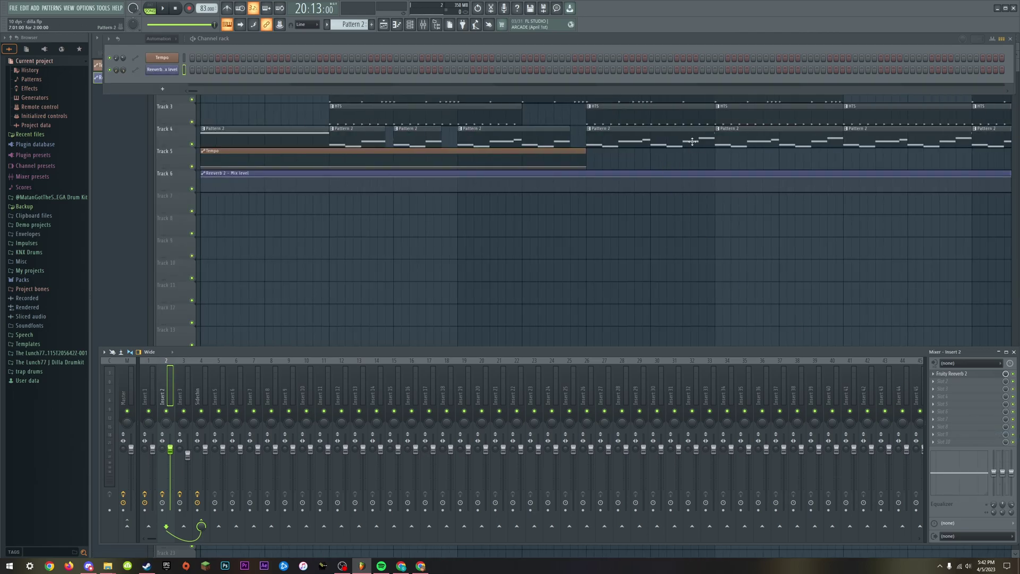
key(F12)
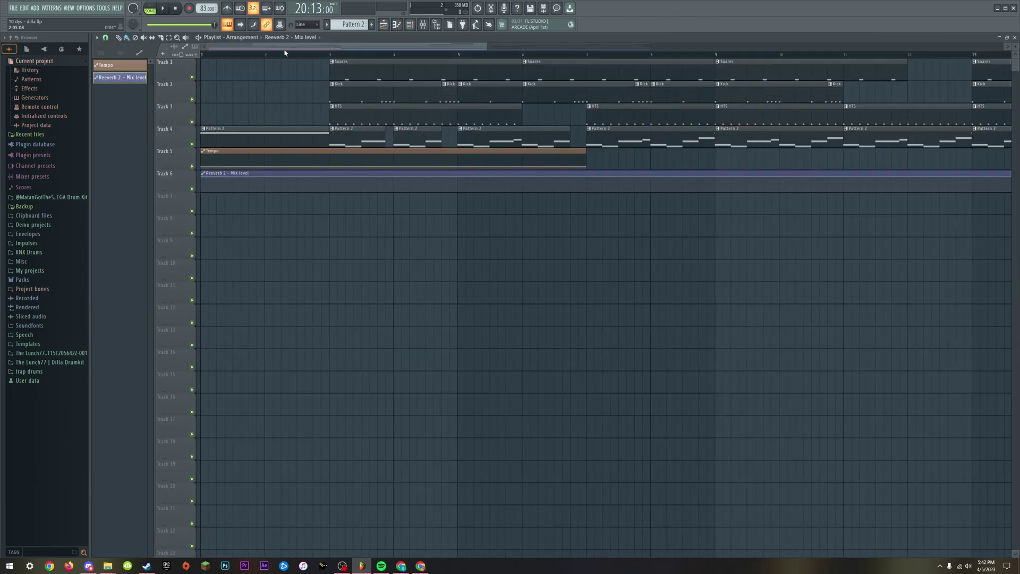
- Shape the reverb mix automation on Track 6 with a low point at step 13 of bar 20 curving up to the clip's end, and preview it
drag(284, 49, 590, 49)
scroll(634, 102, up, 2)
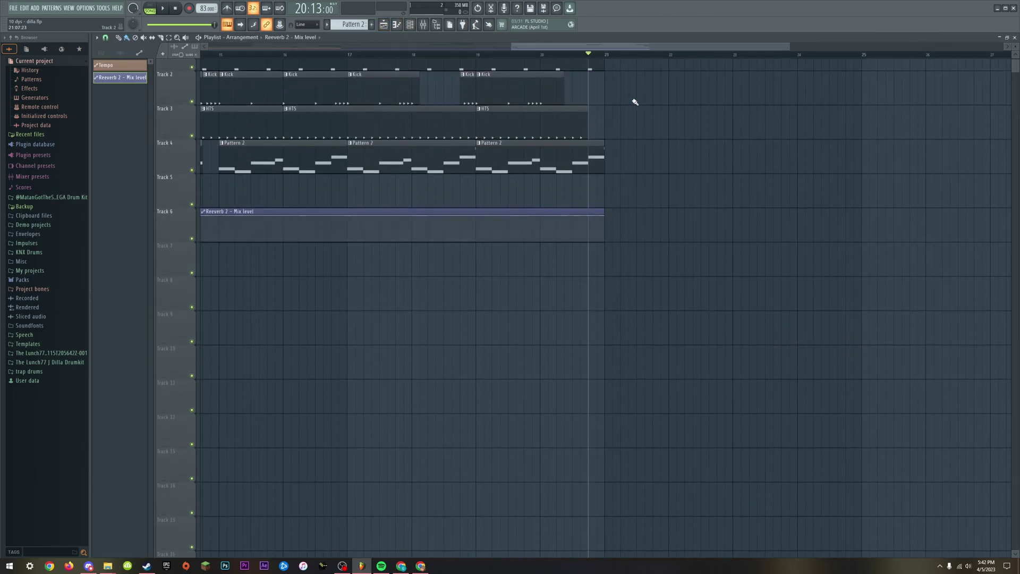
scroll(635, 102, down, 2)
scroll(599, 142, up, 4)
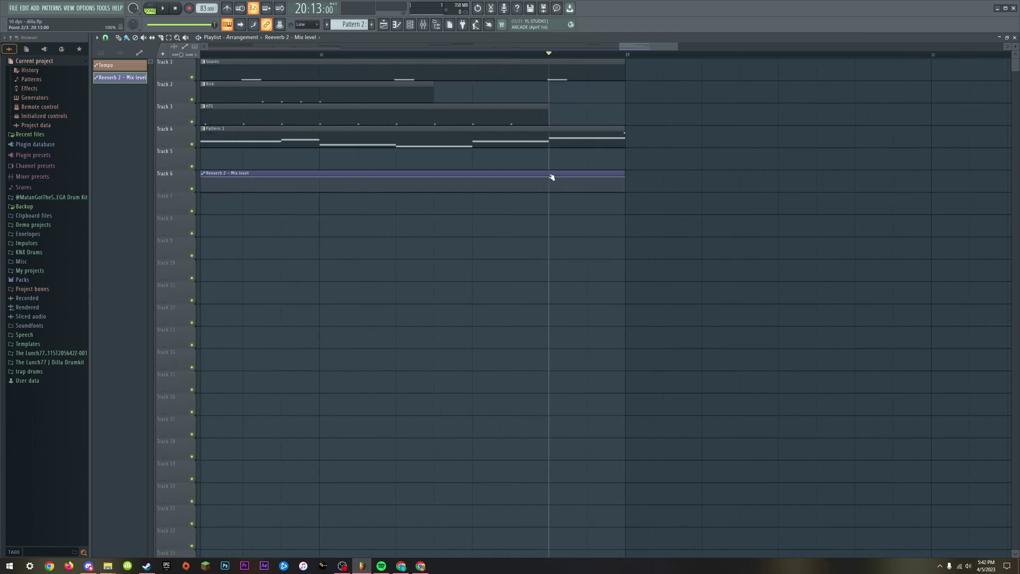
drag(549, 176, 587, 179)
key(space)
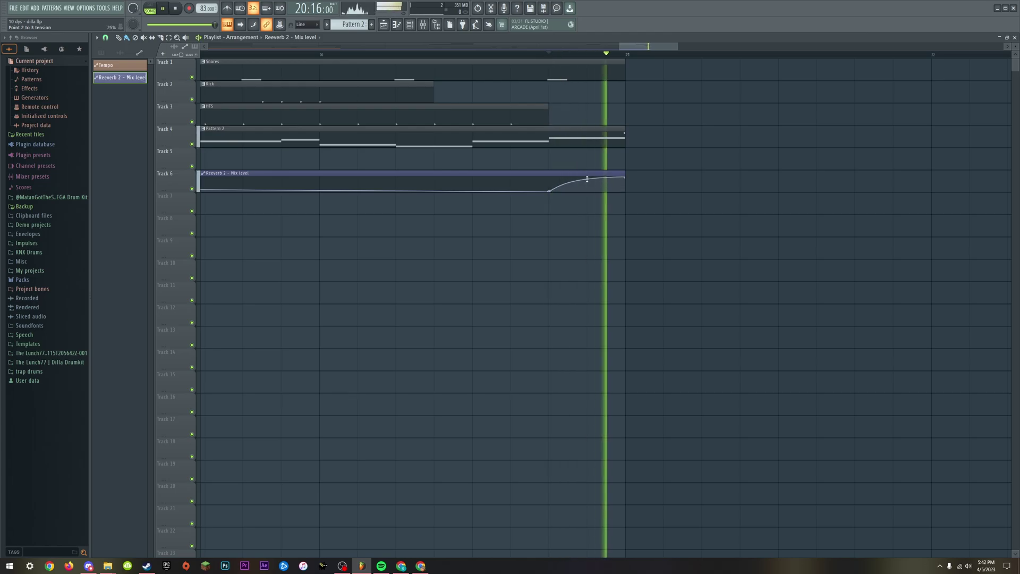
key(space)
- Check the empty space at bar 22, and play the ending from bar 20 to hear the reverb rise
scroll(588, 55, down, 8)
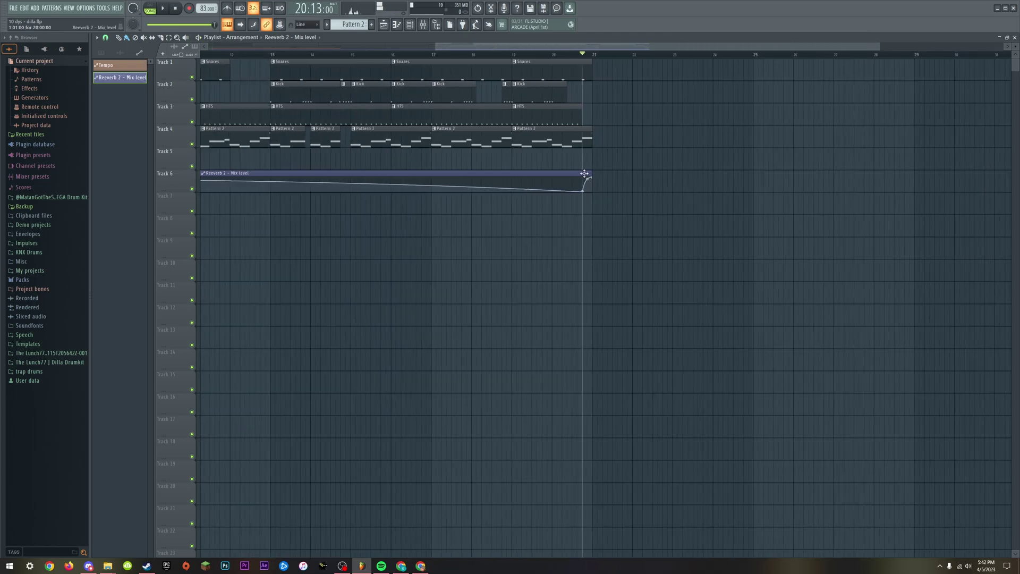
key(space)
click(634, 55)
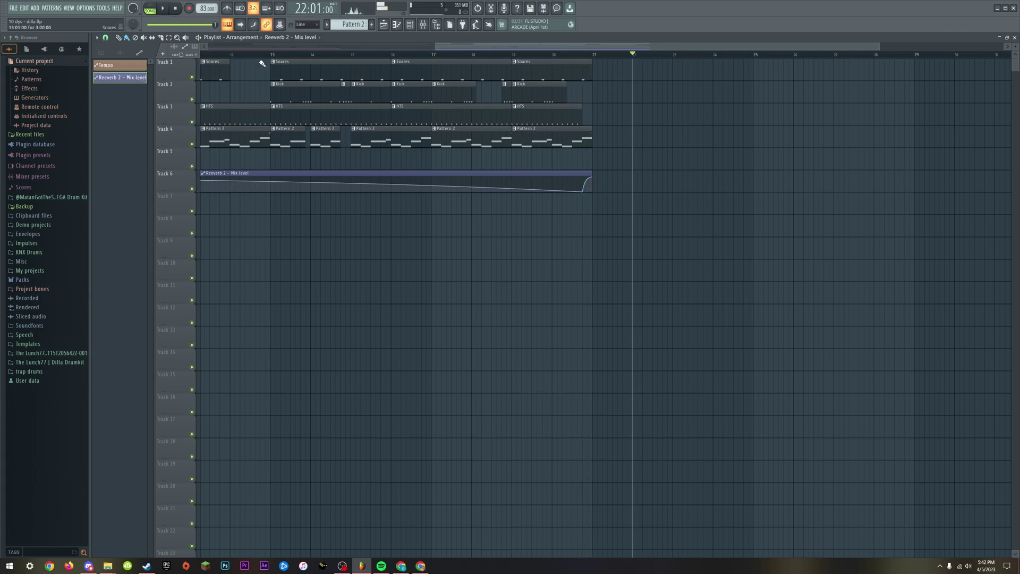
key(space)
click(578, 55)
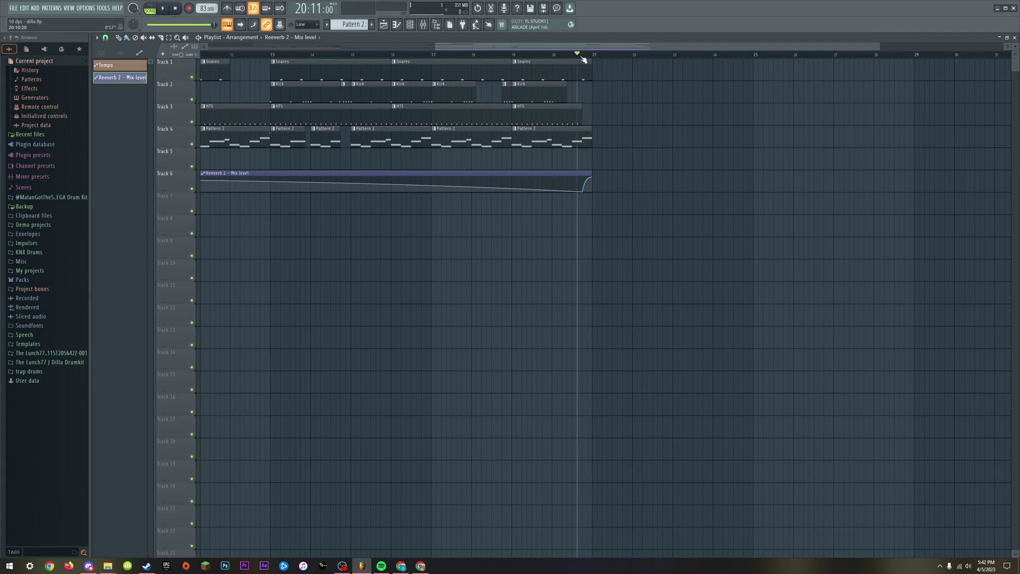
click(554, 55)
key(space)
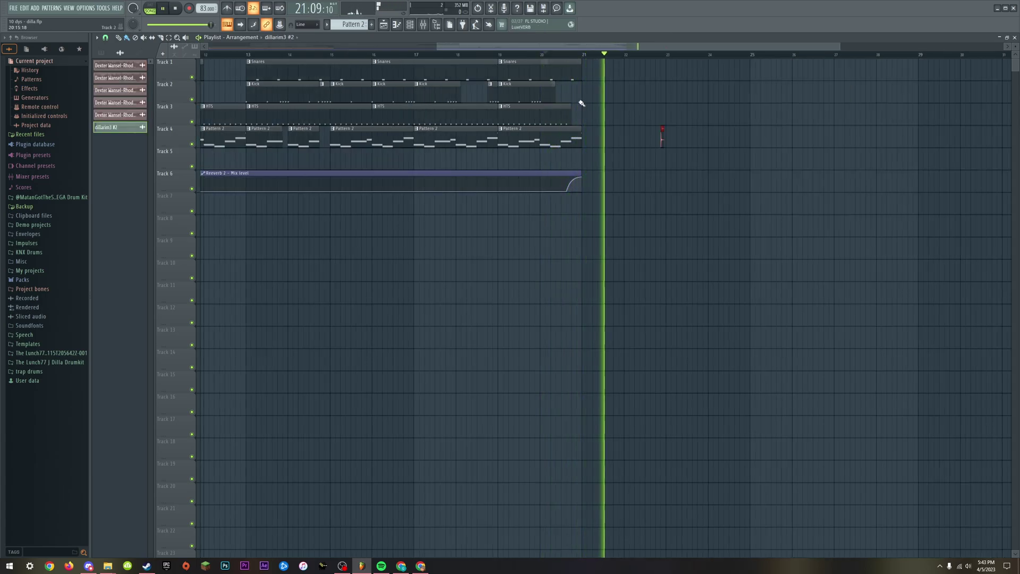
- Replay the ending from step 3 of bar 20 through the short Track 4 clip at bar 22 to hear the reverb tail
scroll(645, 120, up, 3)
key(space)
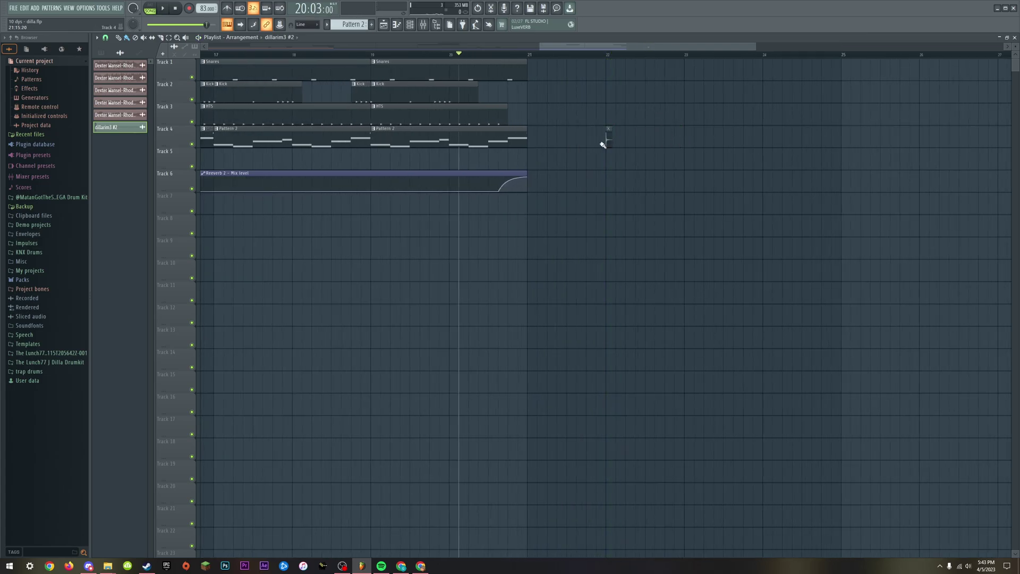
scroll(605, 127, up, 3)
key(space)
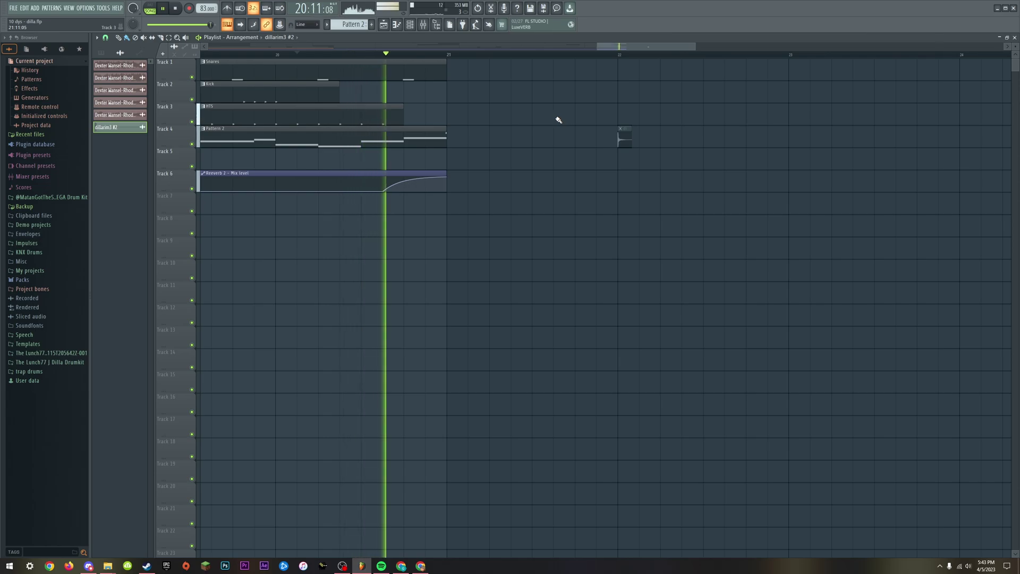
scroll(553, 116, down, 3)
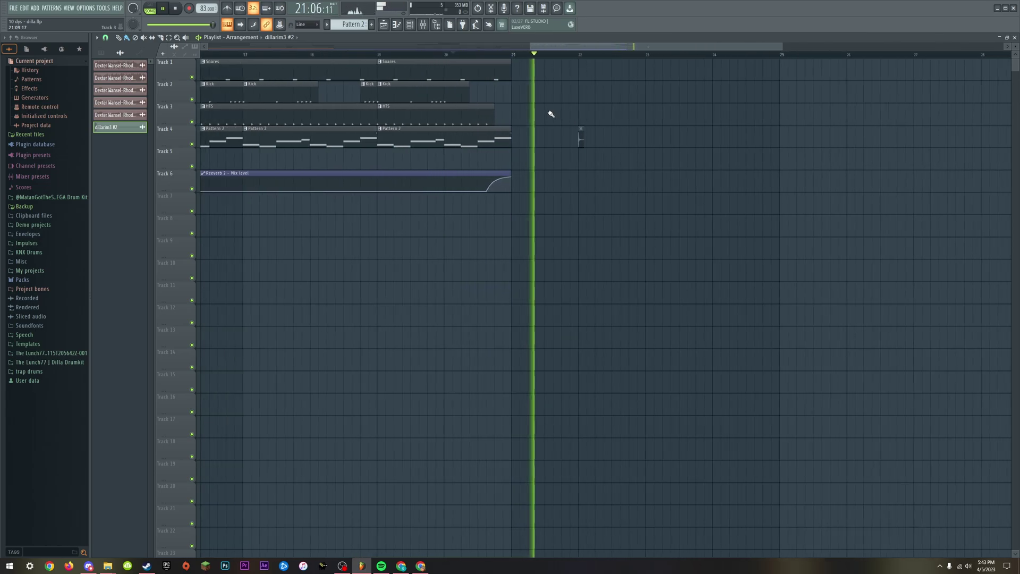
scroll(553, 116, up, 4)
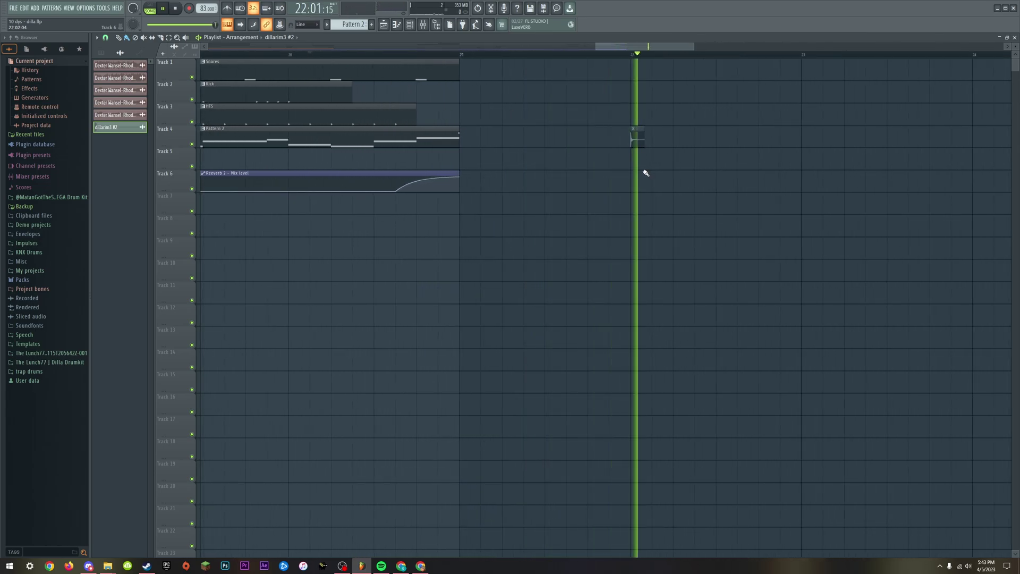
scroll(642, 150, down, 9)
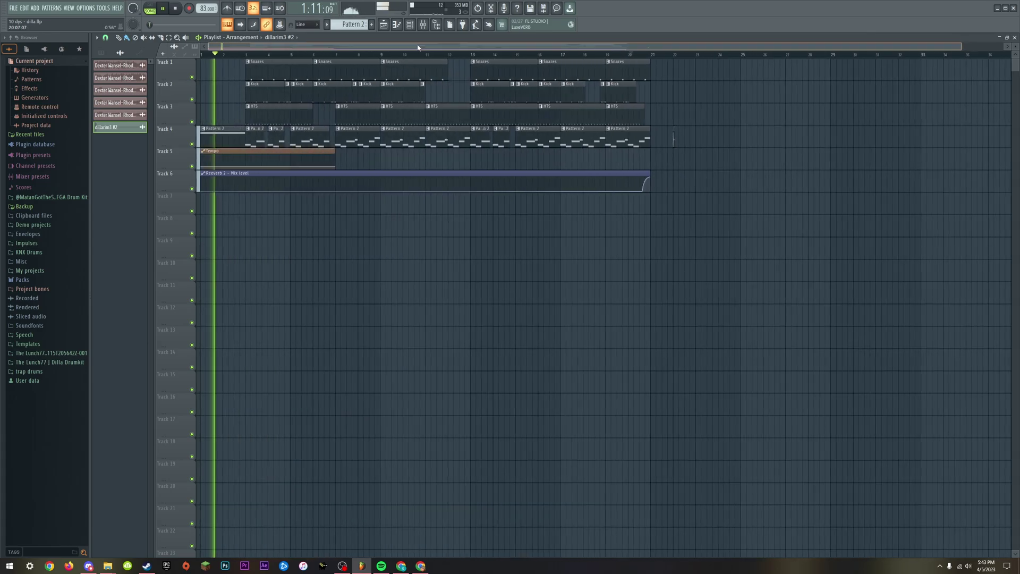
key(space)
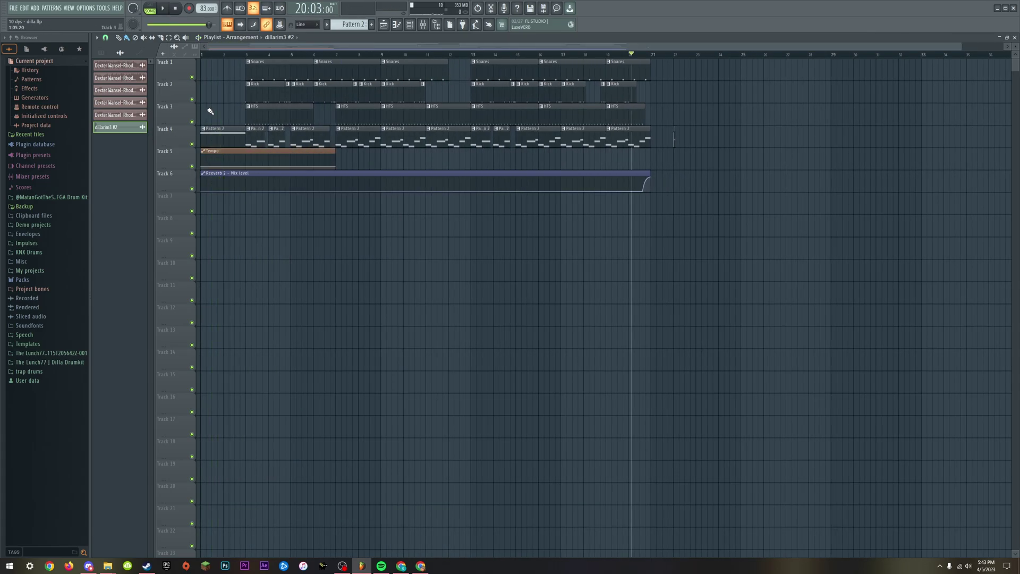
- Save the project and return the playhead to the start of bar 1
key(ctrl+s)
scroll(210, 111, up, 2)
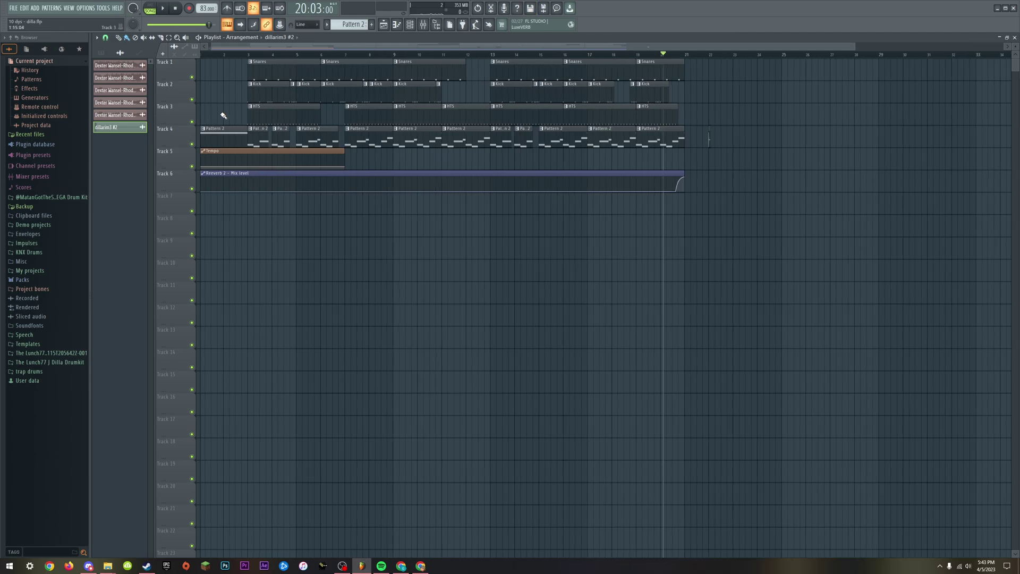
click(242, 38)
click(217, 45)
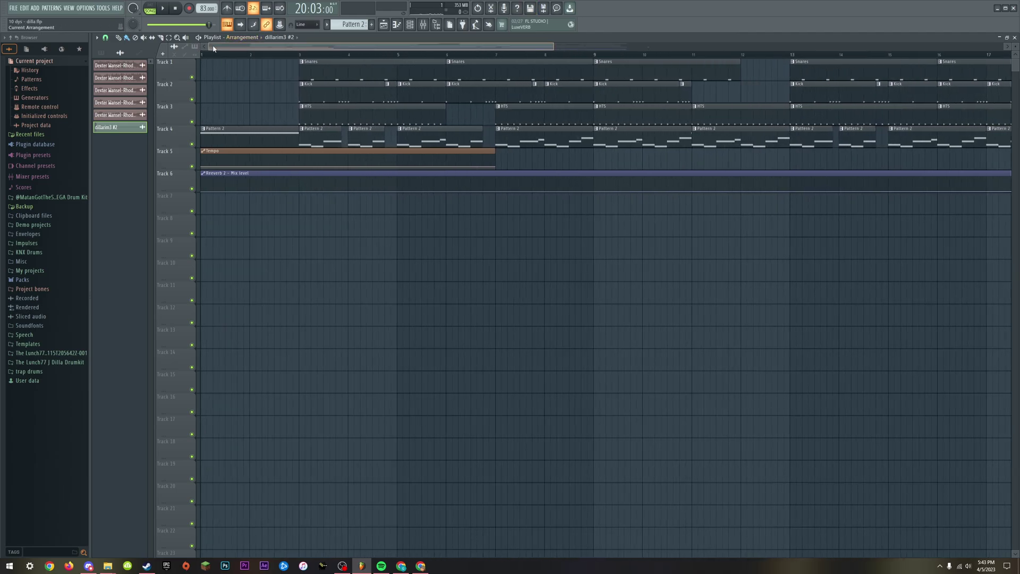
click(199, 55)
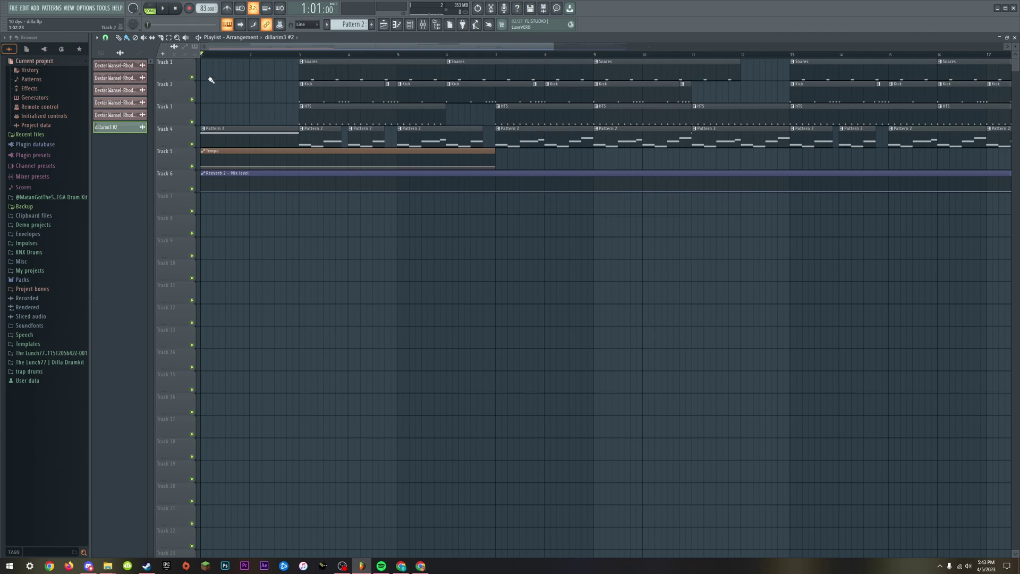
- Play the arrangement from bar 1 through the drum entry at bar 3 to review the finished beat
scroll(211, 80, up, 3)
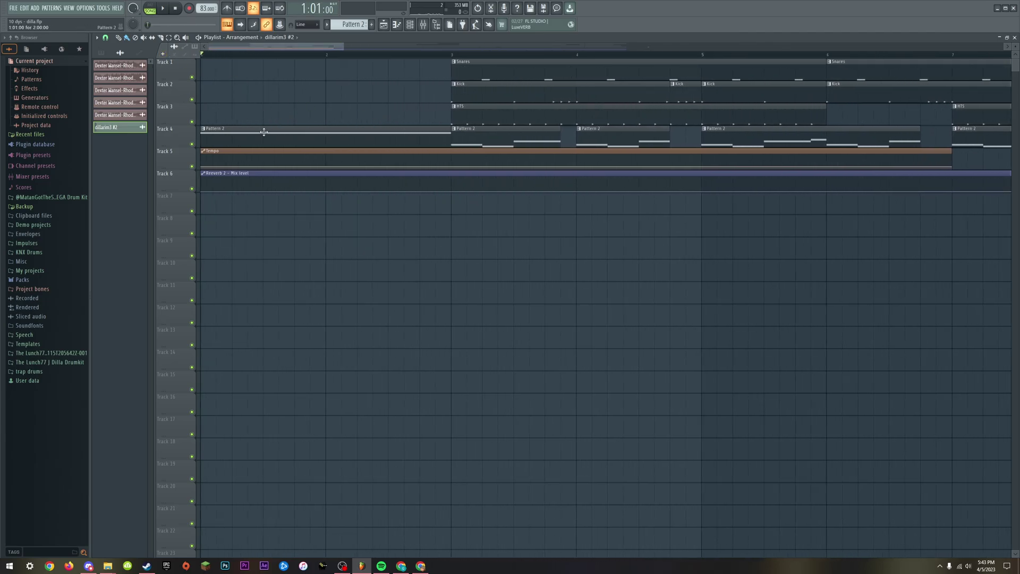
key(space)
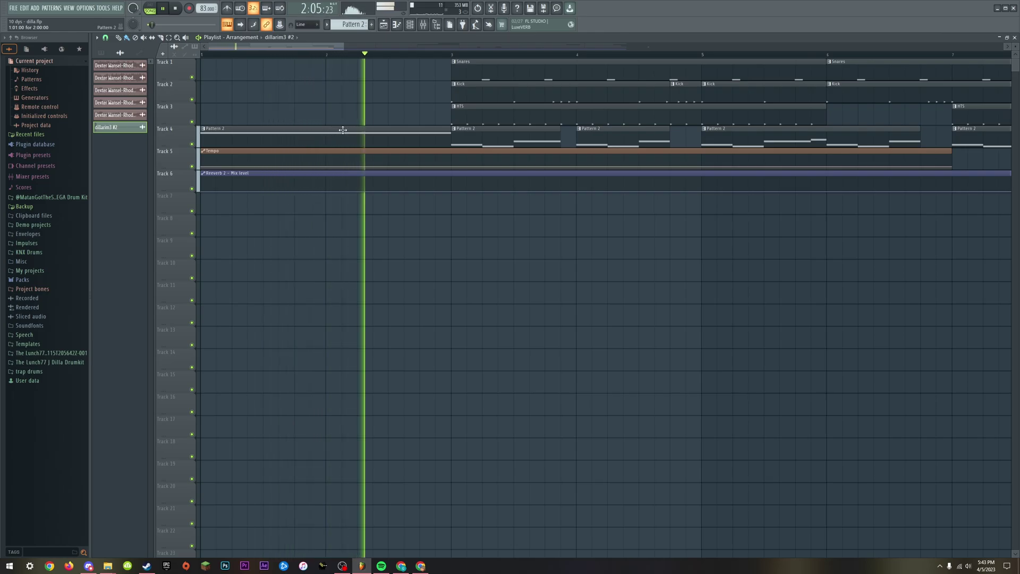
scroll(343, 130, down, 2)
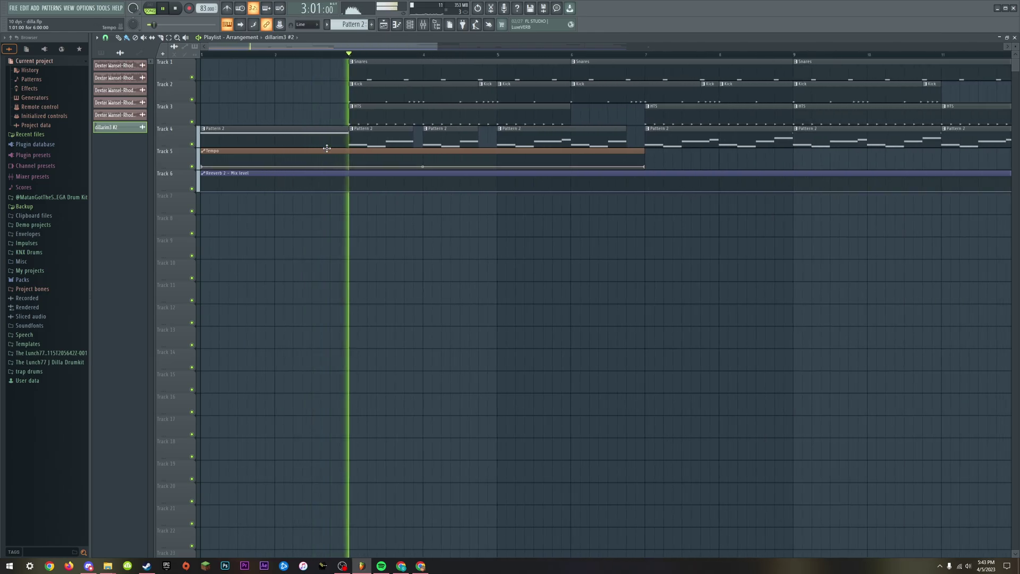
scroll(327, 148, down, 2)
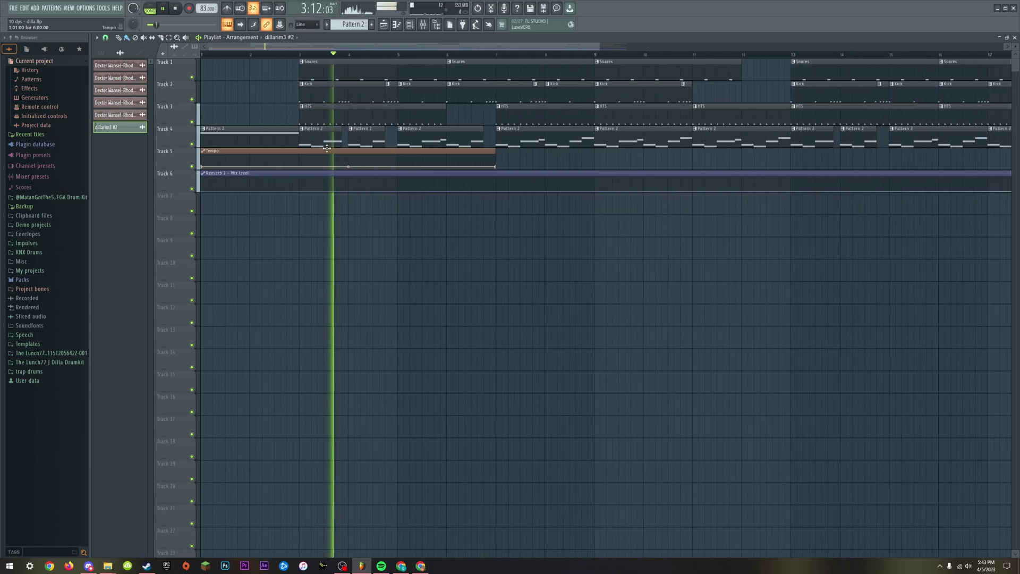
scroll(327, 148, down, 1)
key(space)
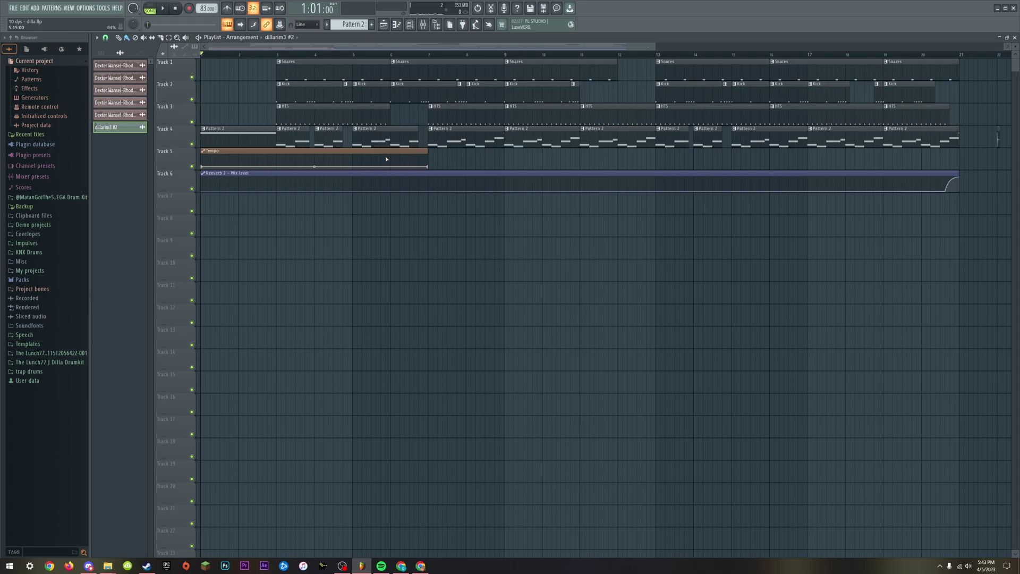
scroll(386, 159, down, 2)
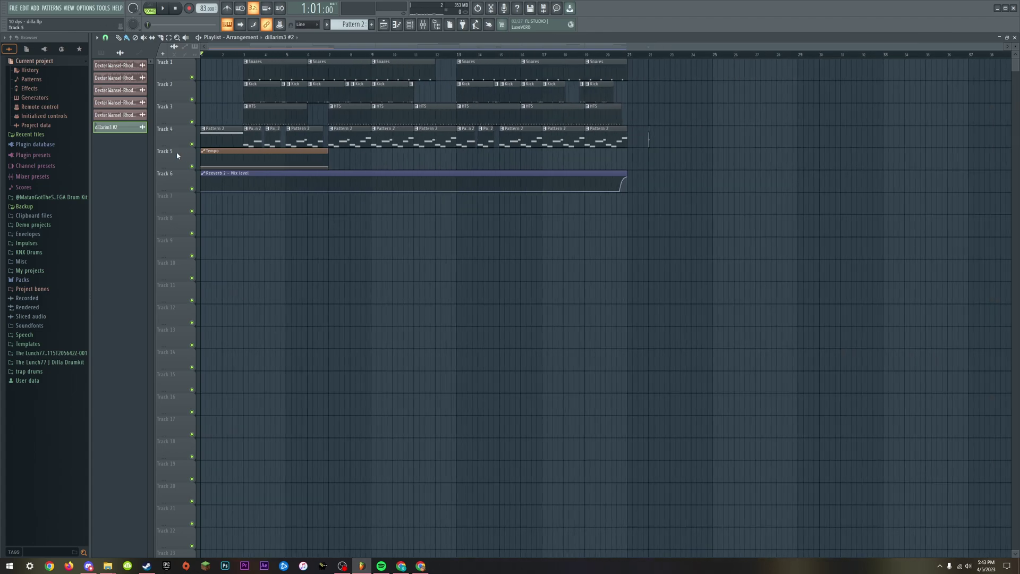